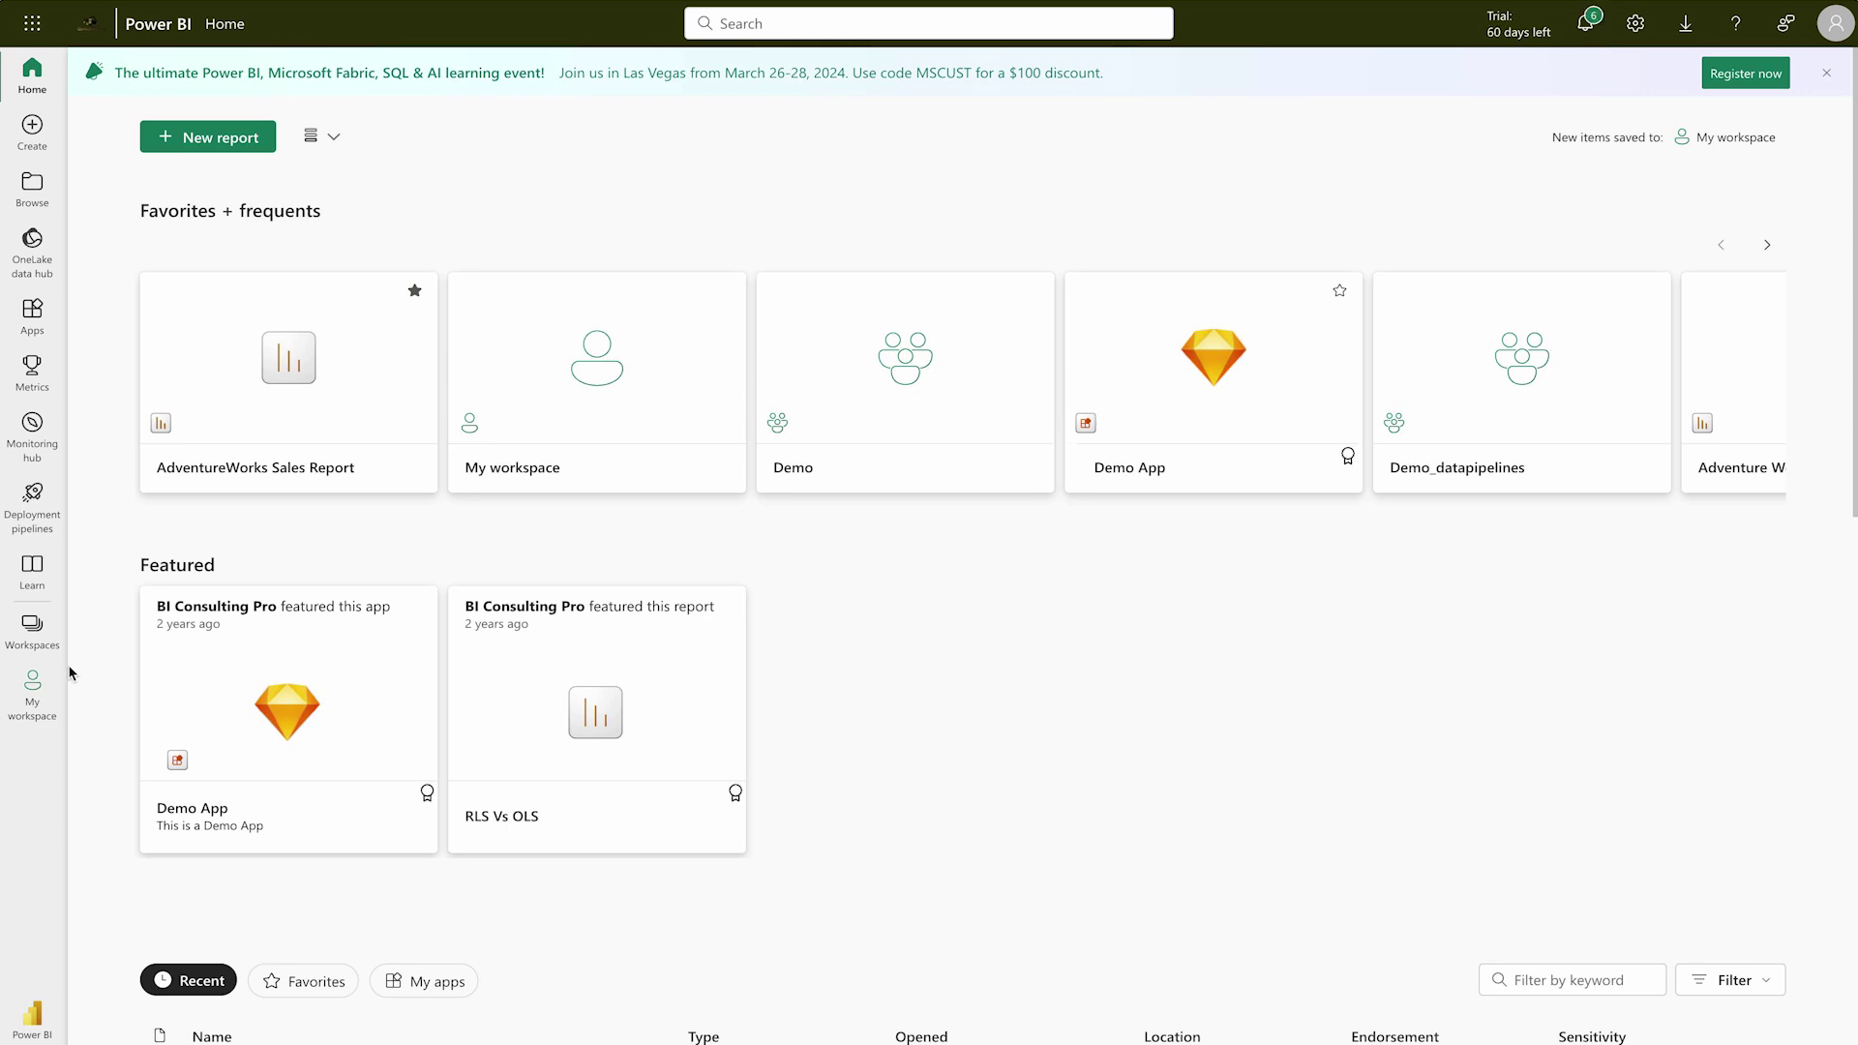
# Switch to the Data Engineering experience and start a new workspace from the Workspaces list
pyautogui.click(35, 1021)
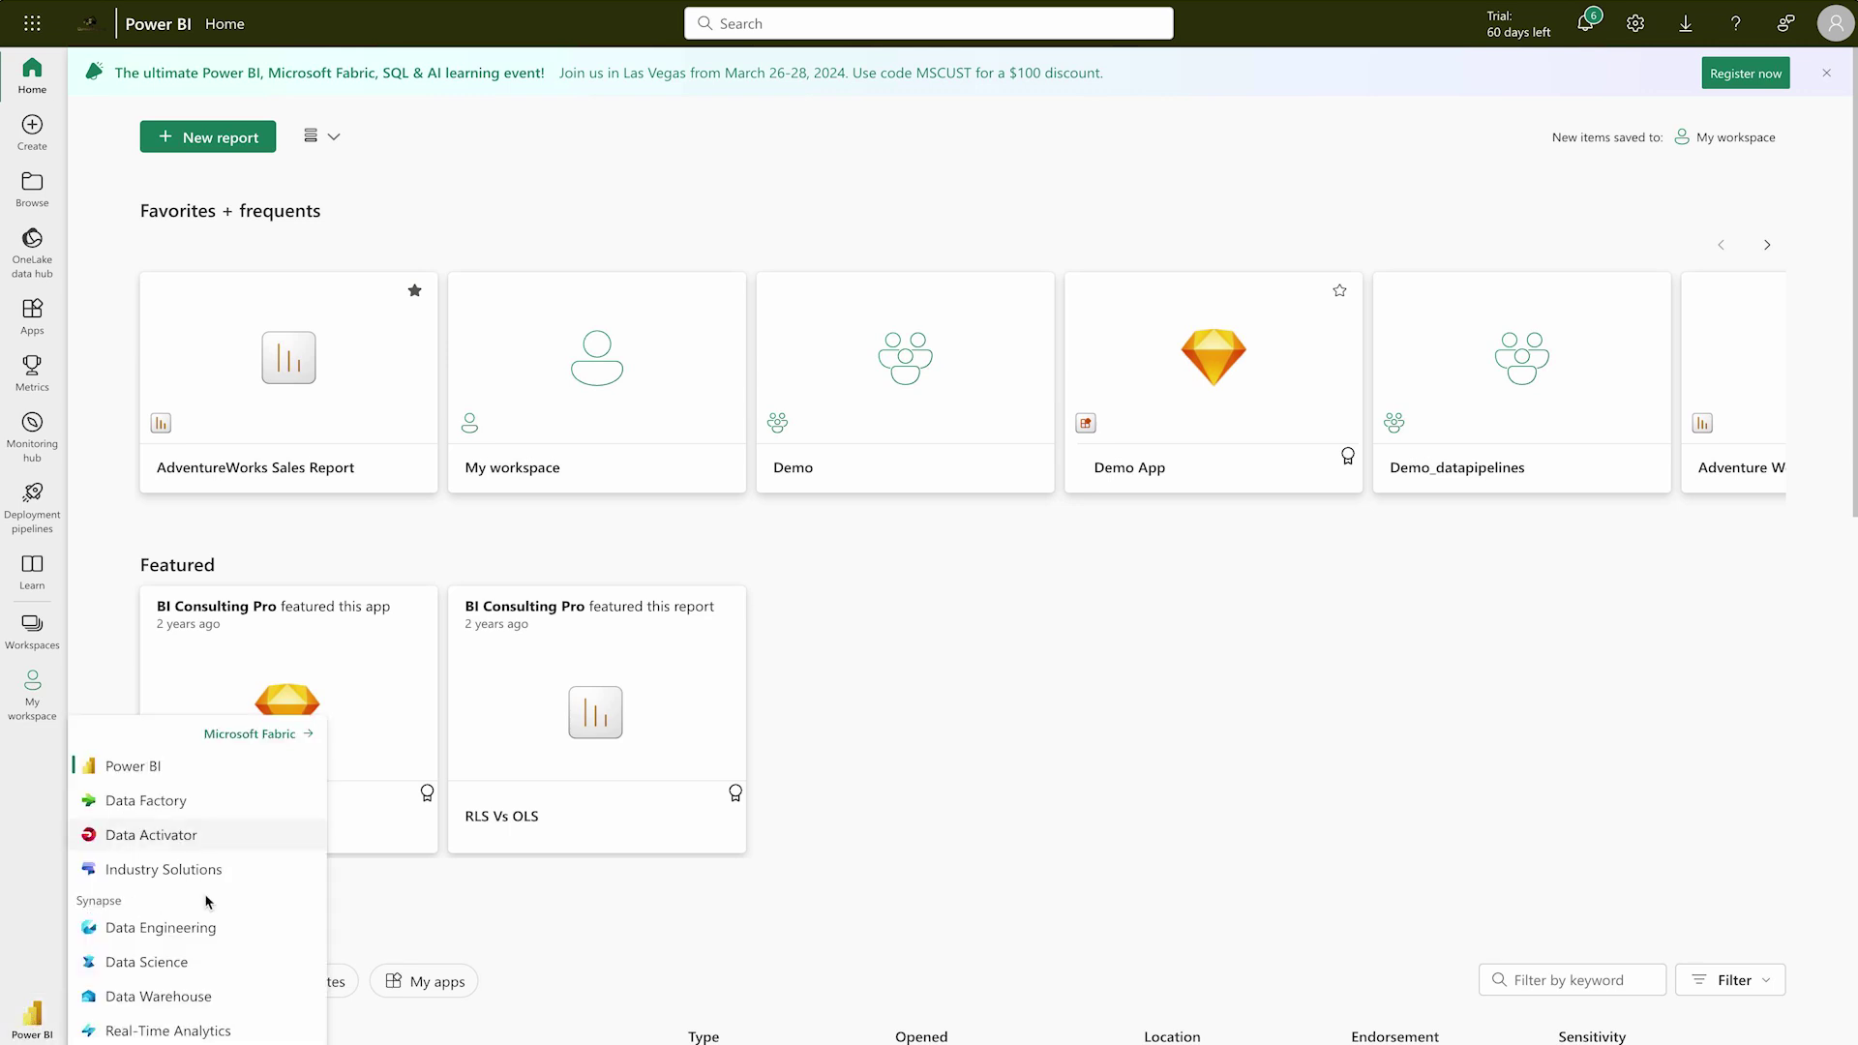
pyautogui.click(182, 935)
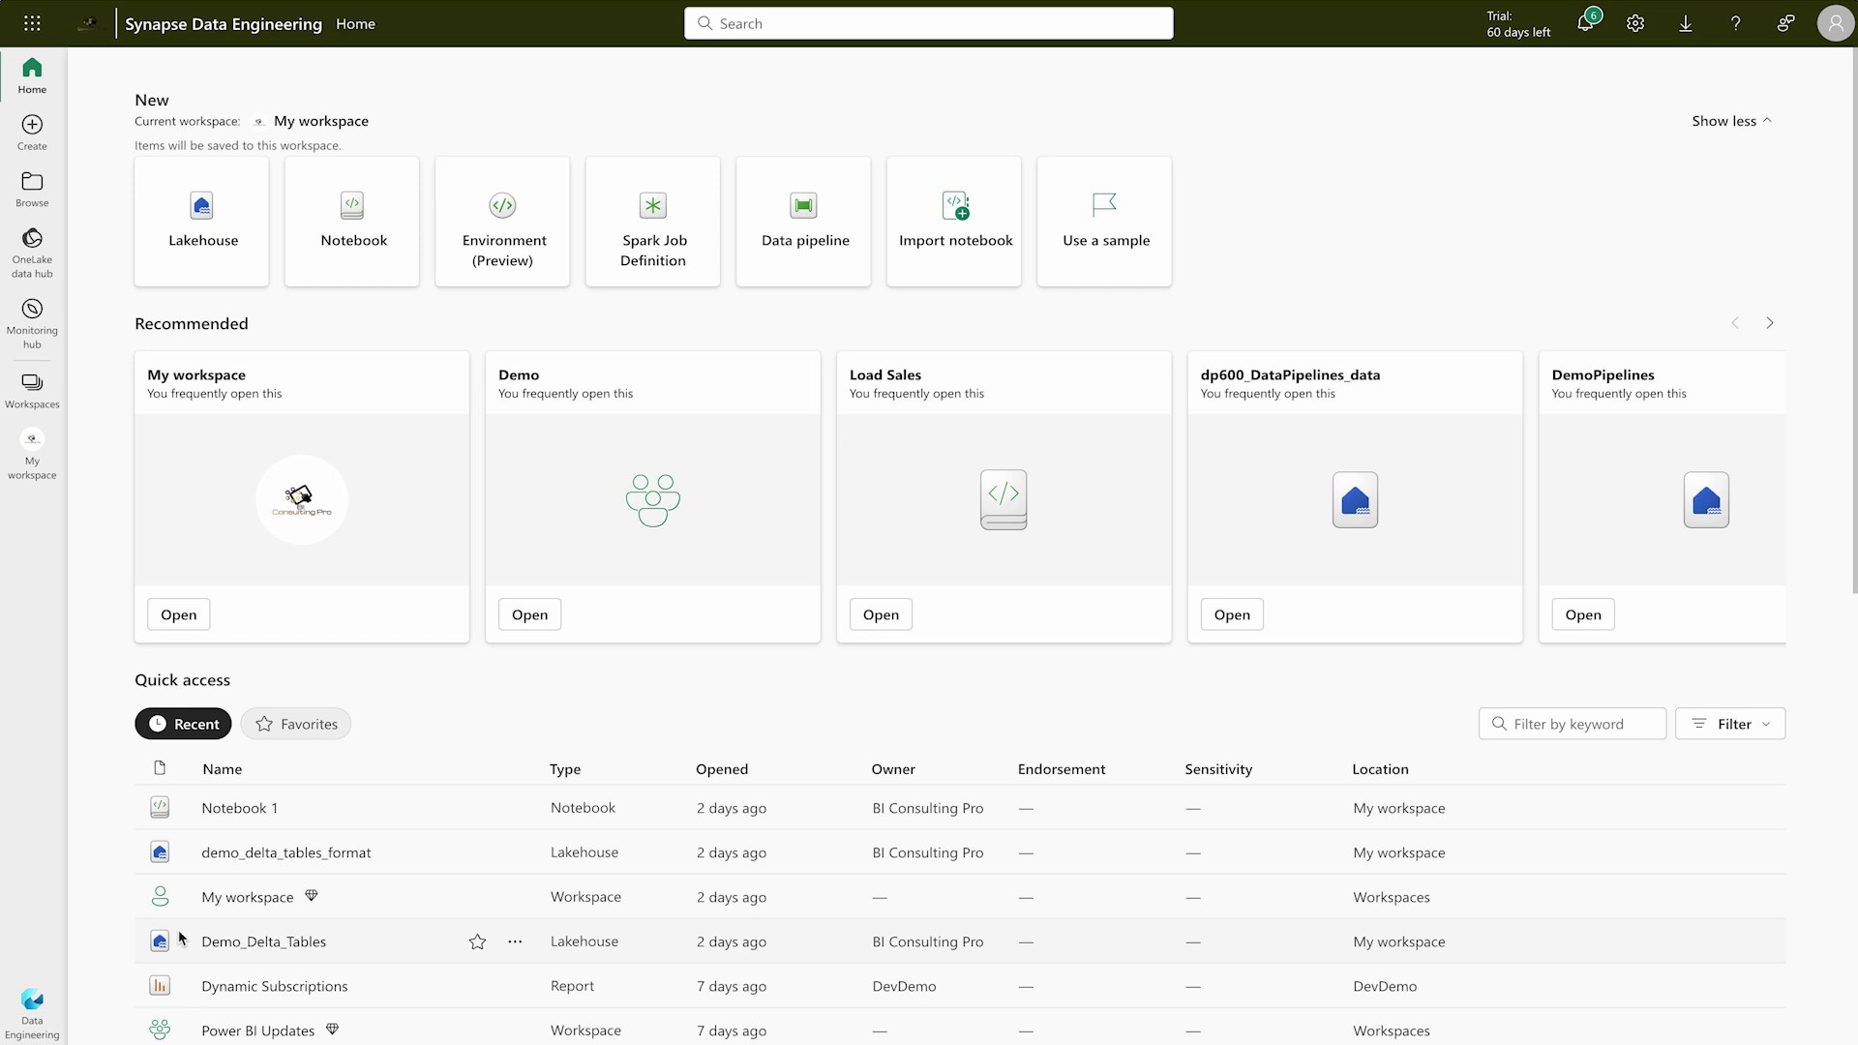
pyautogui.click(35, 397)
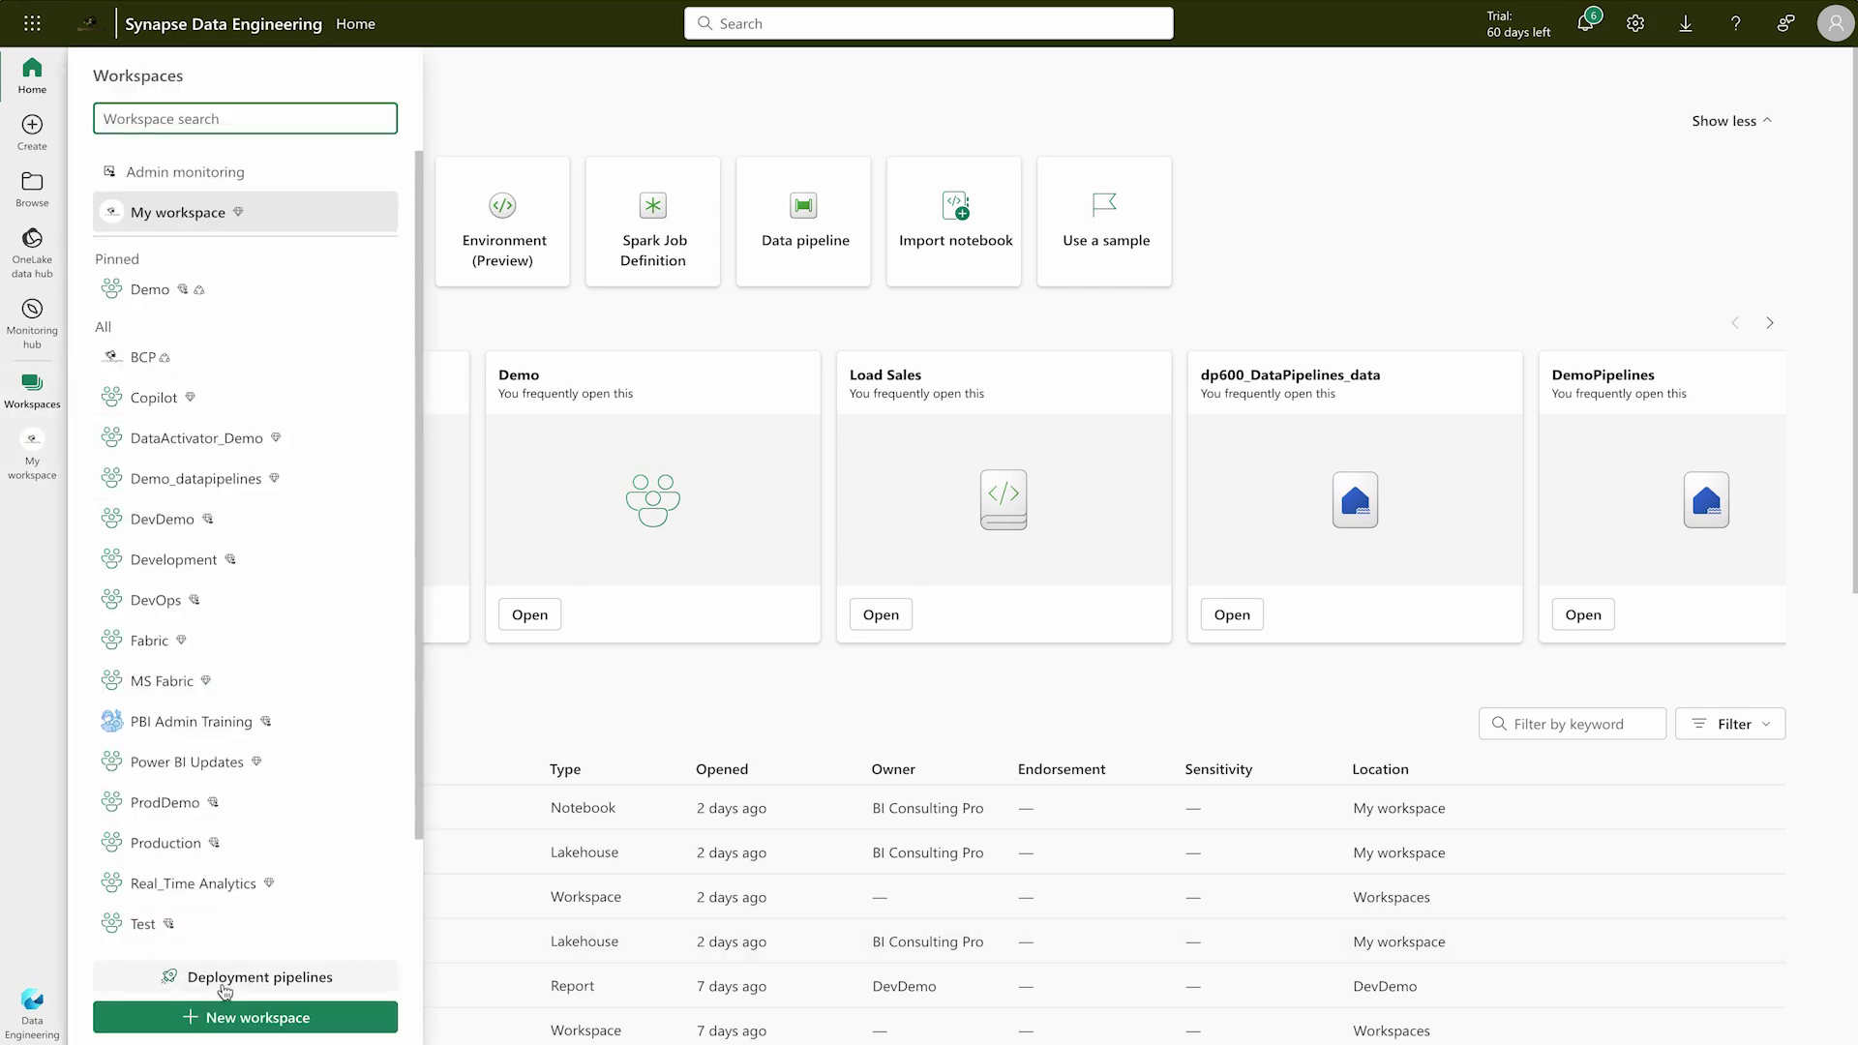
pyautogui.click(227, 1017)
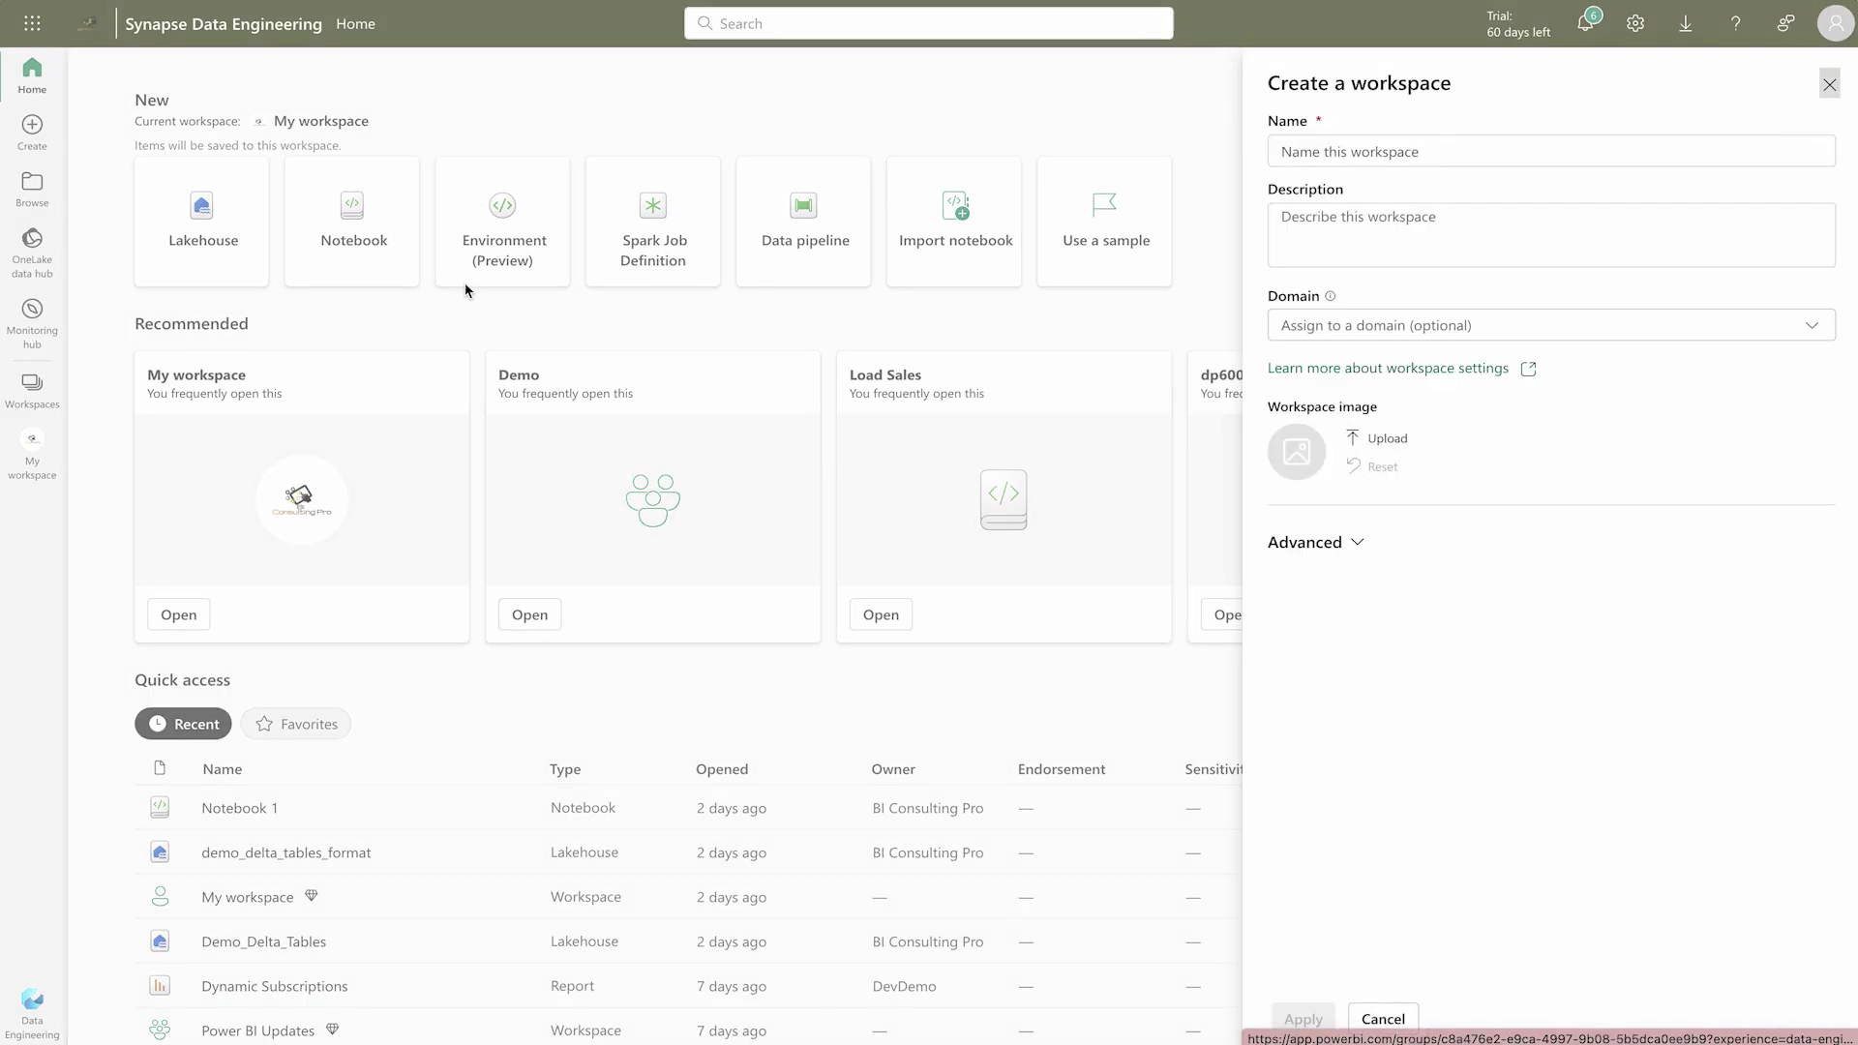
# Create the workspace 'dataflowsgen2', keeping Trial as the license mode under Advanced
pyautogui.click(1522, 156)
pyautogui.write('dataflowsgen2')
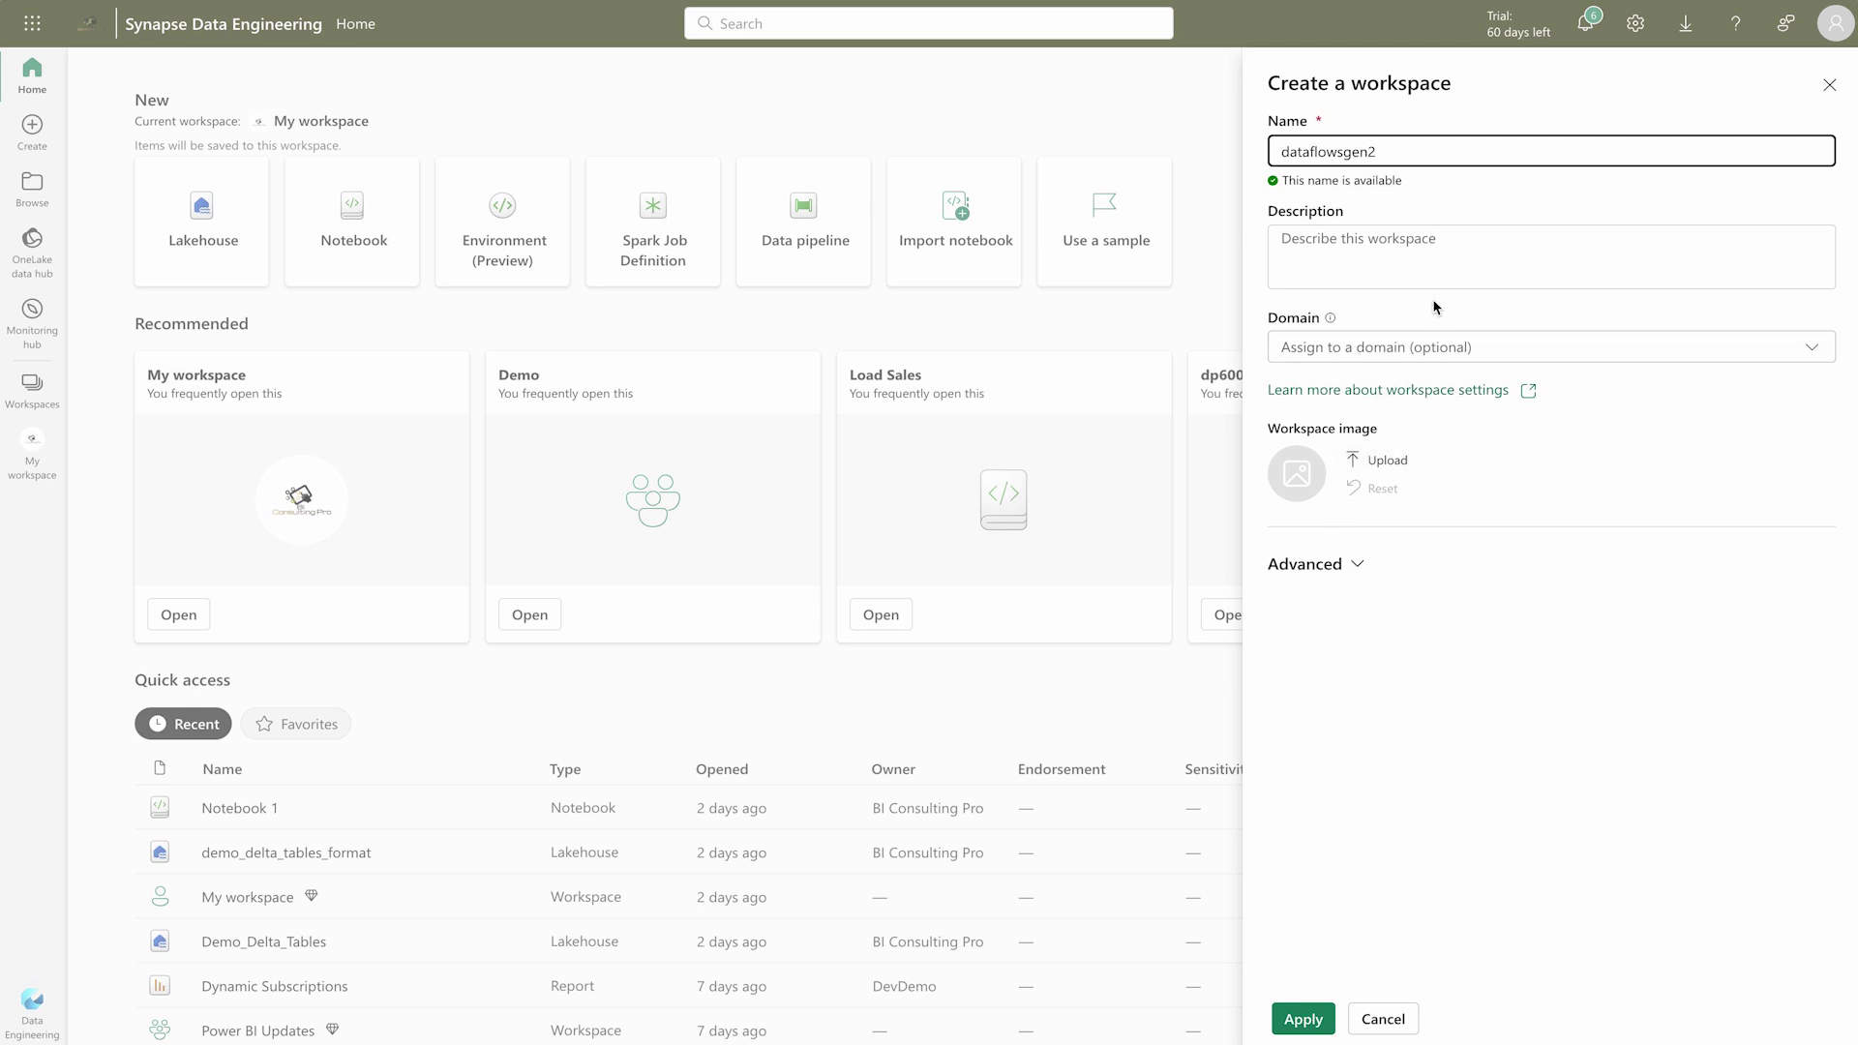
pyautogui.click(1334, 569)
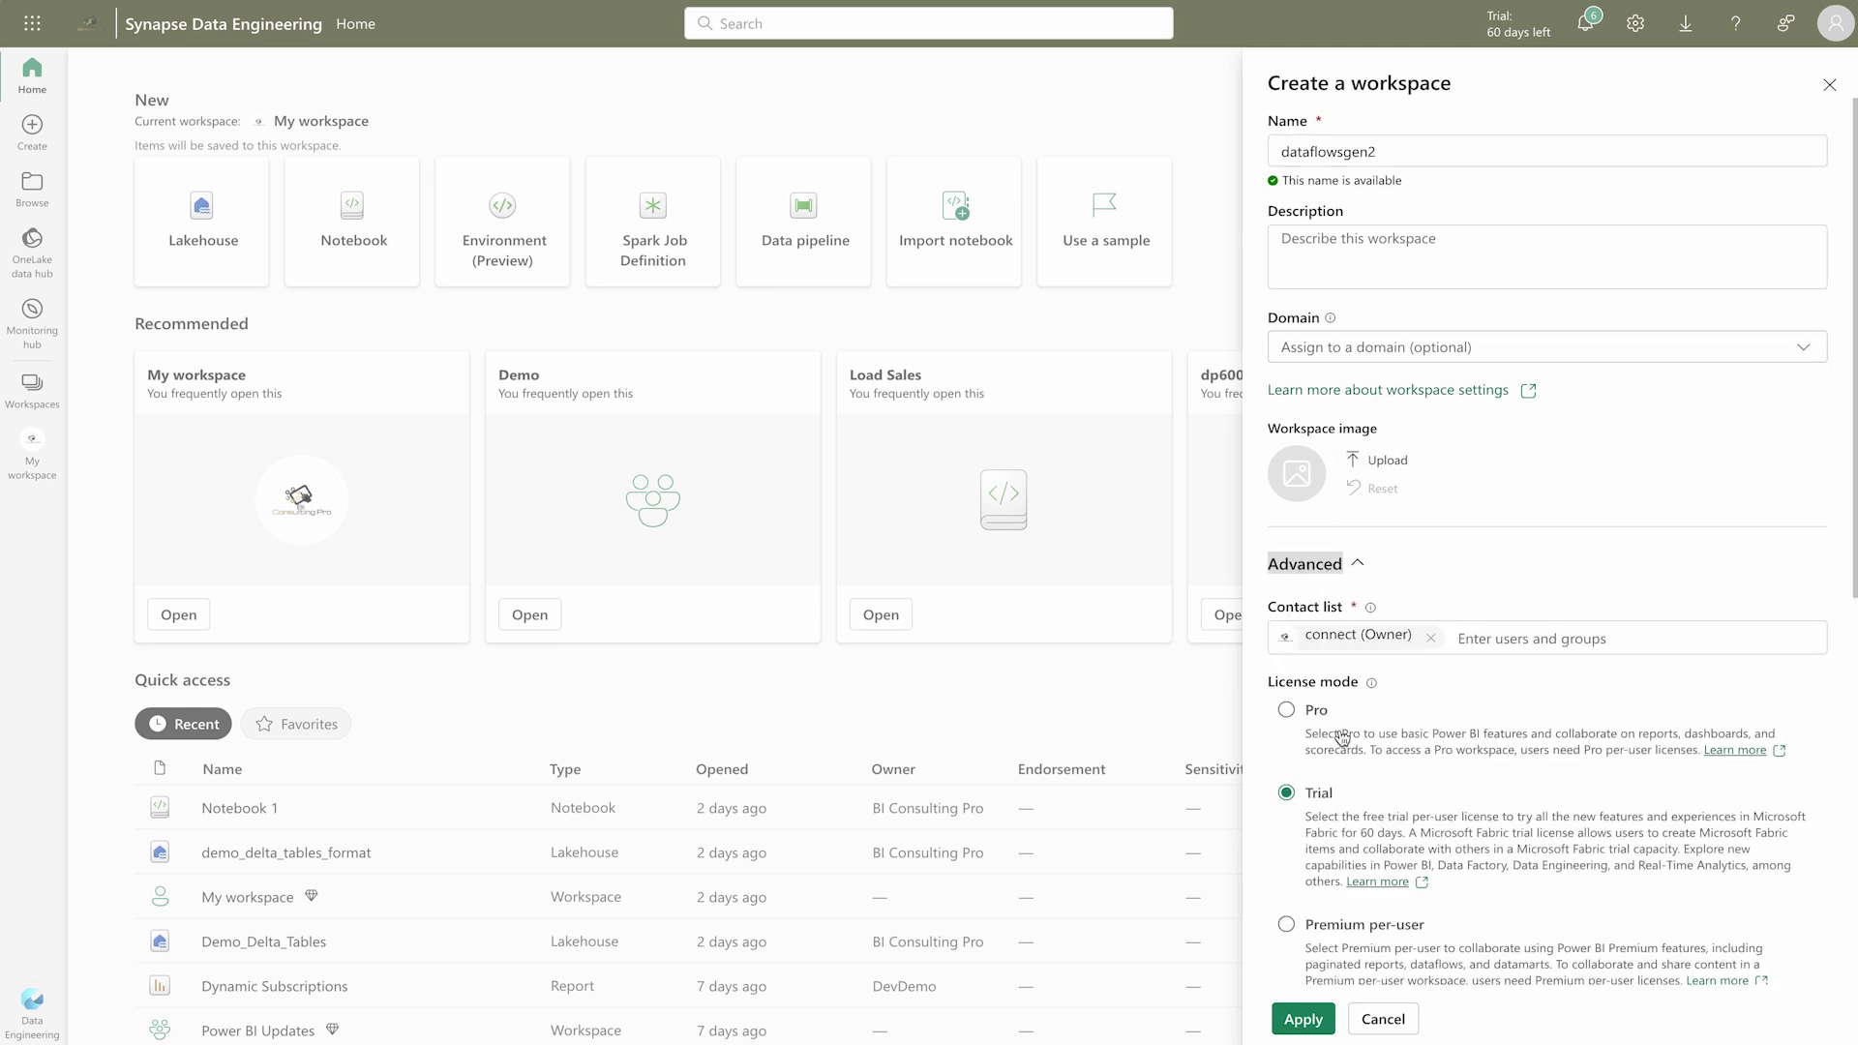
pyautogui.scroll(-2, 1365, 817)
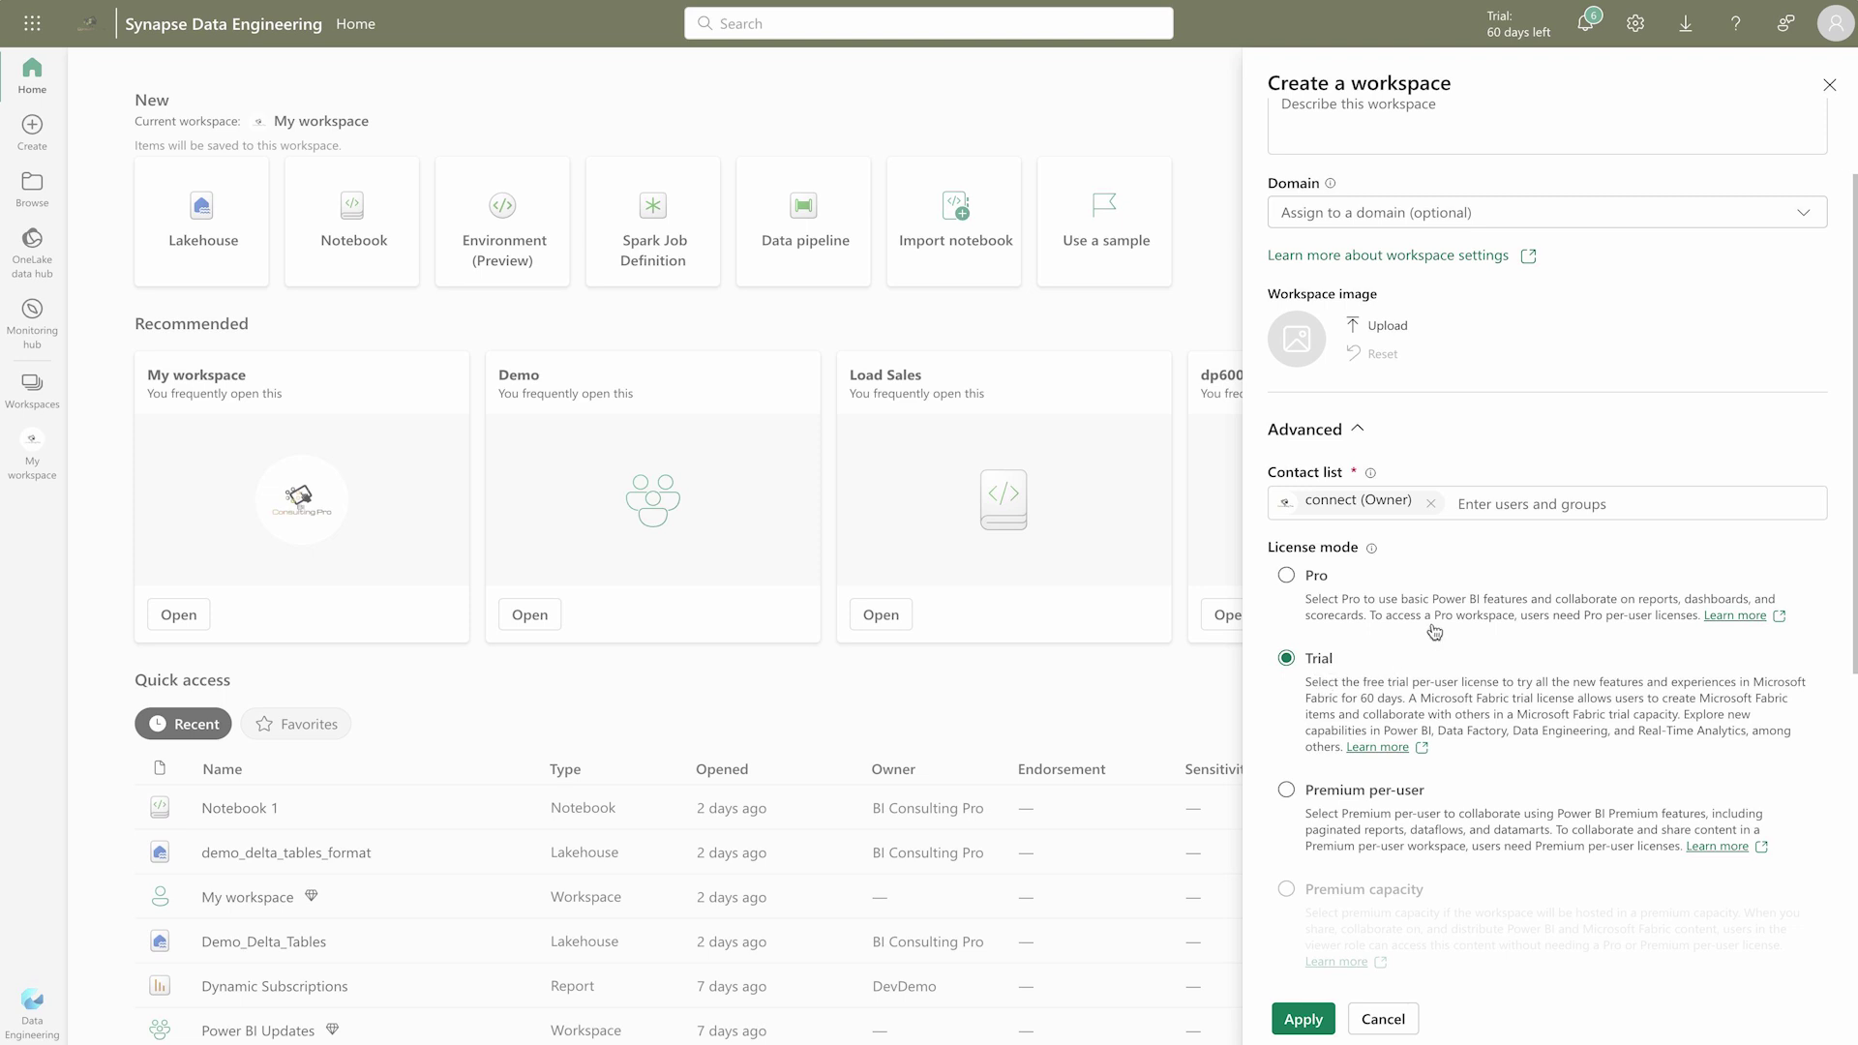
pyautogui.click(1292, 1032)
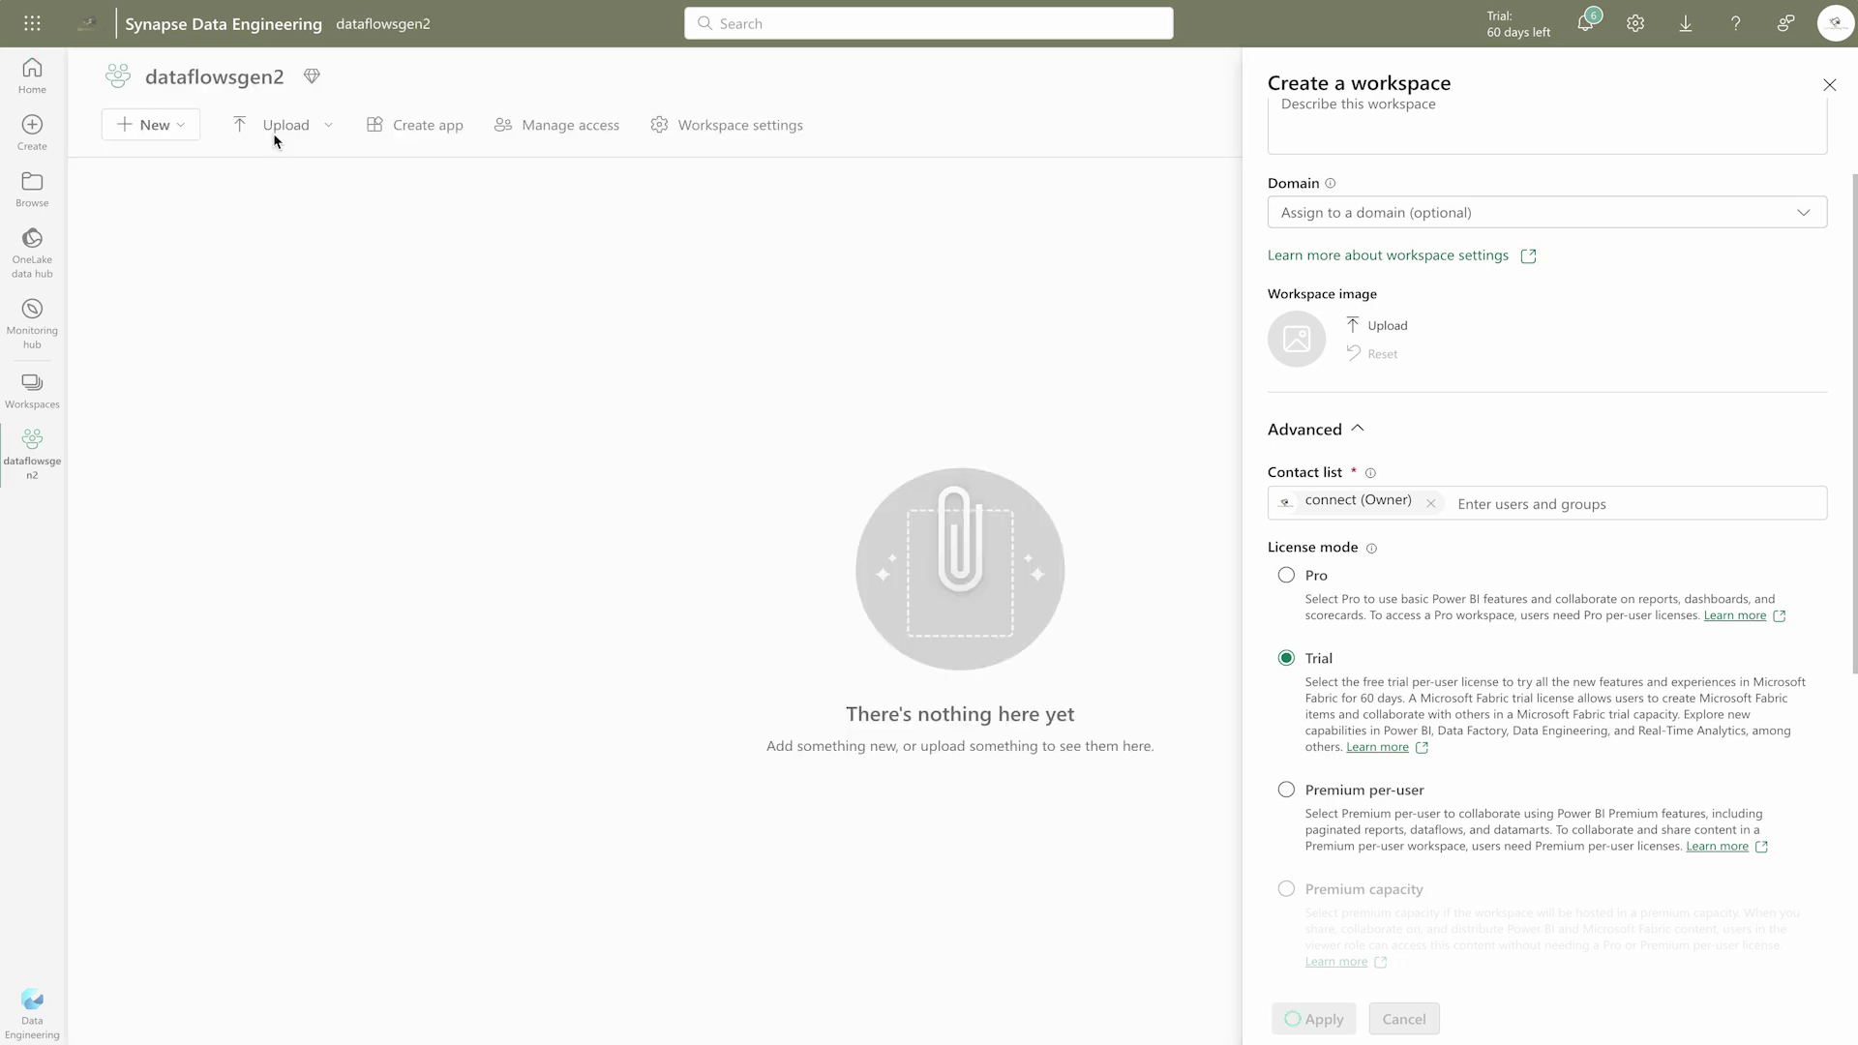
# Create a new Lakehouse item named demo_dataflowsgen2
pyautogui.click(180, 129)
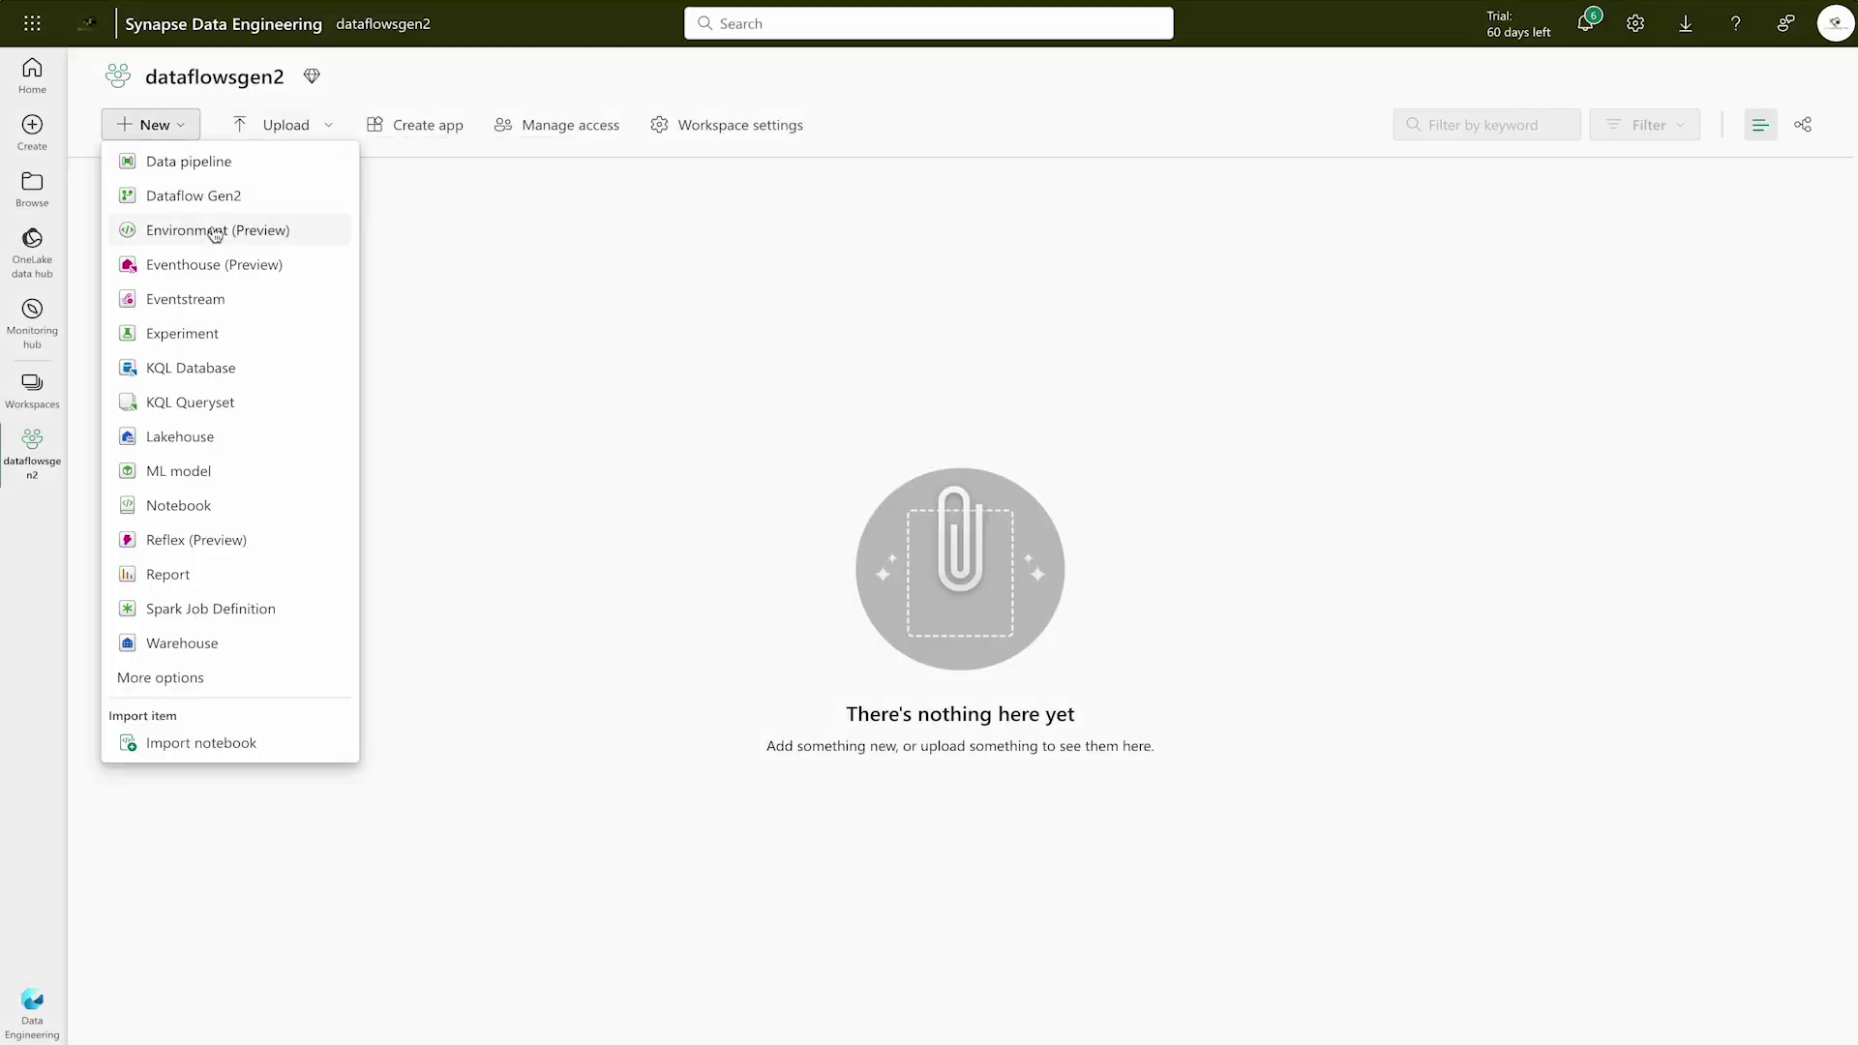
pyautogui.click(208, 432)
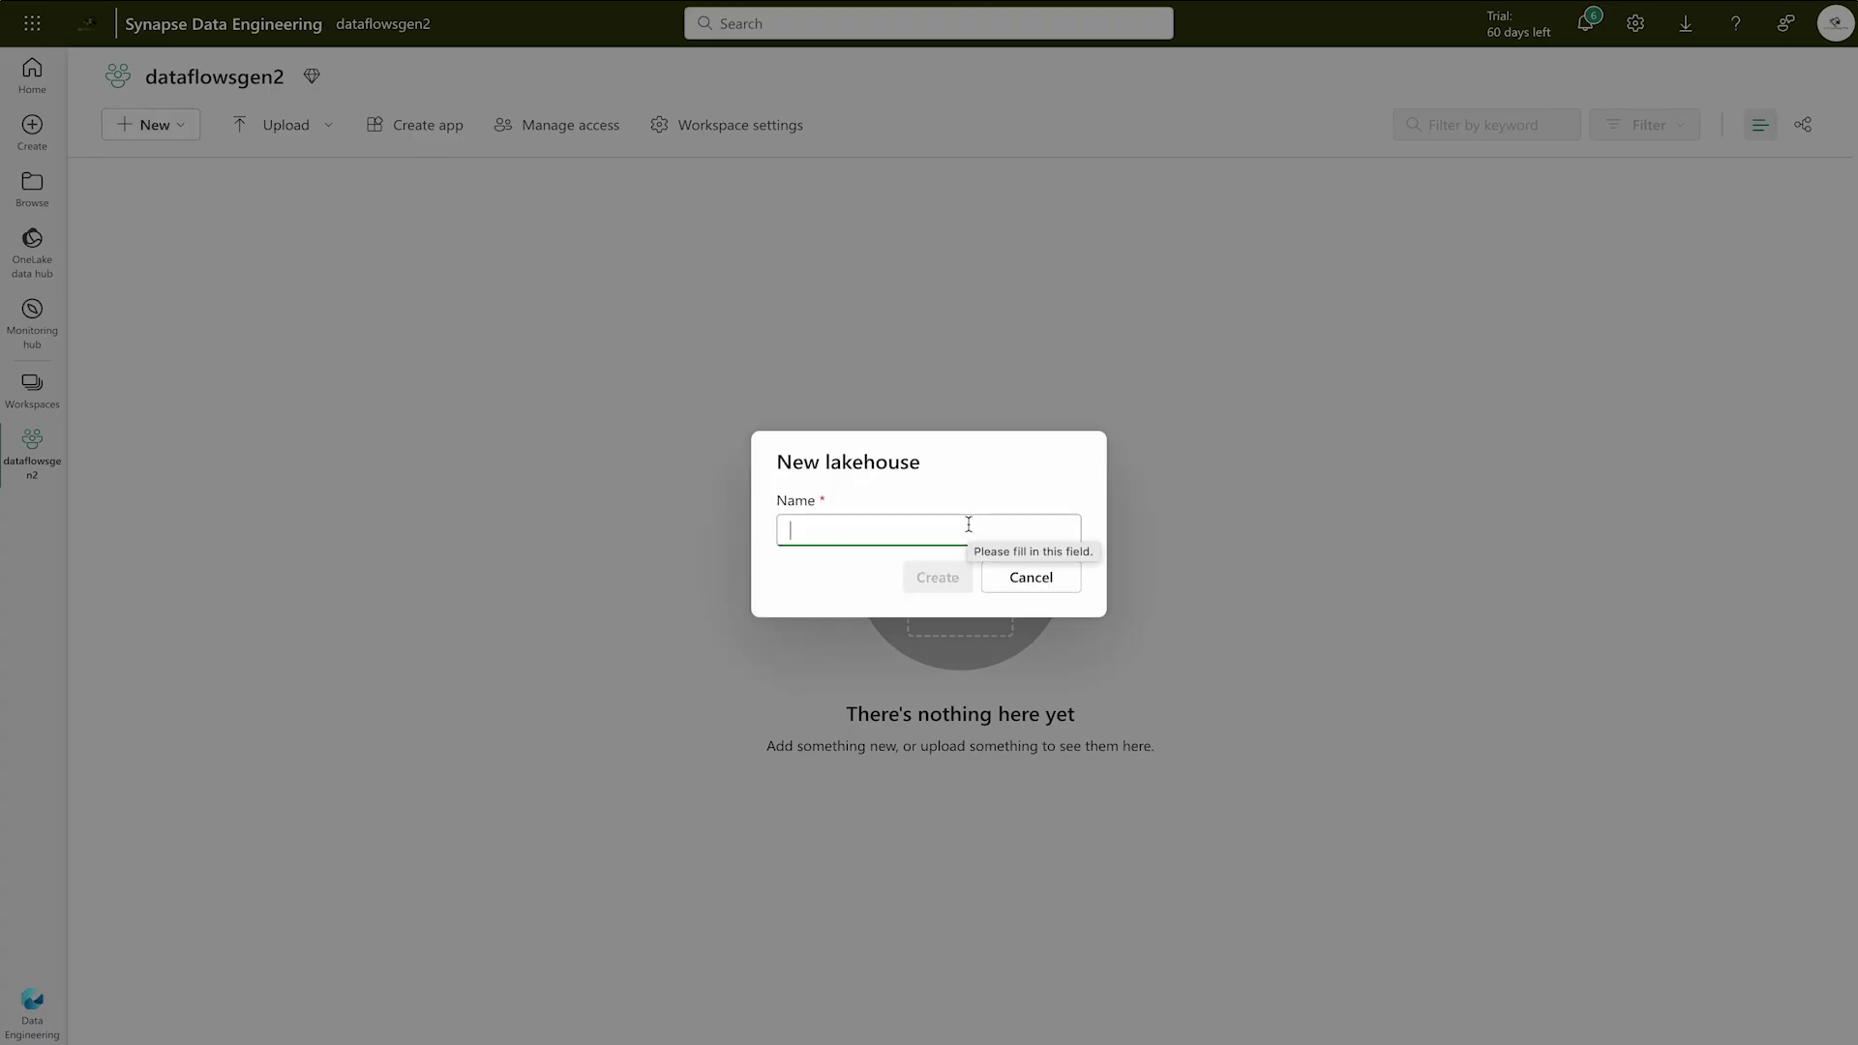
pyautogui.write('demo_data')
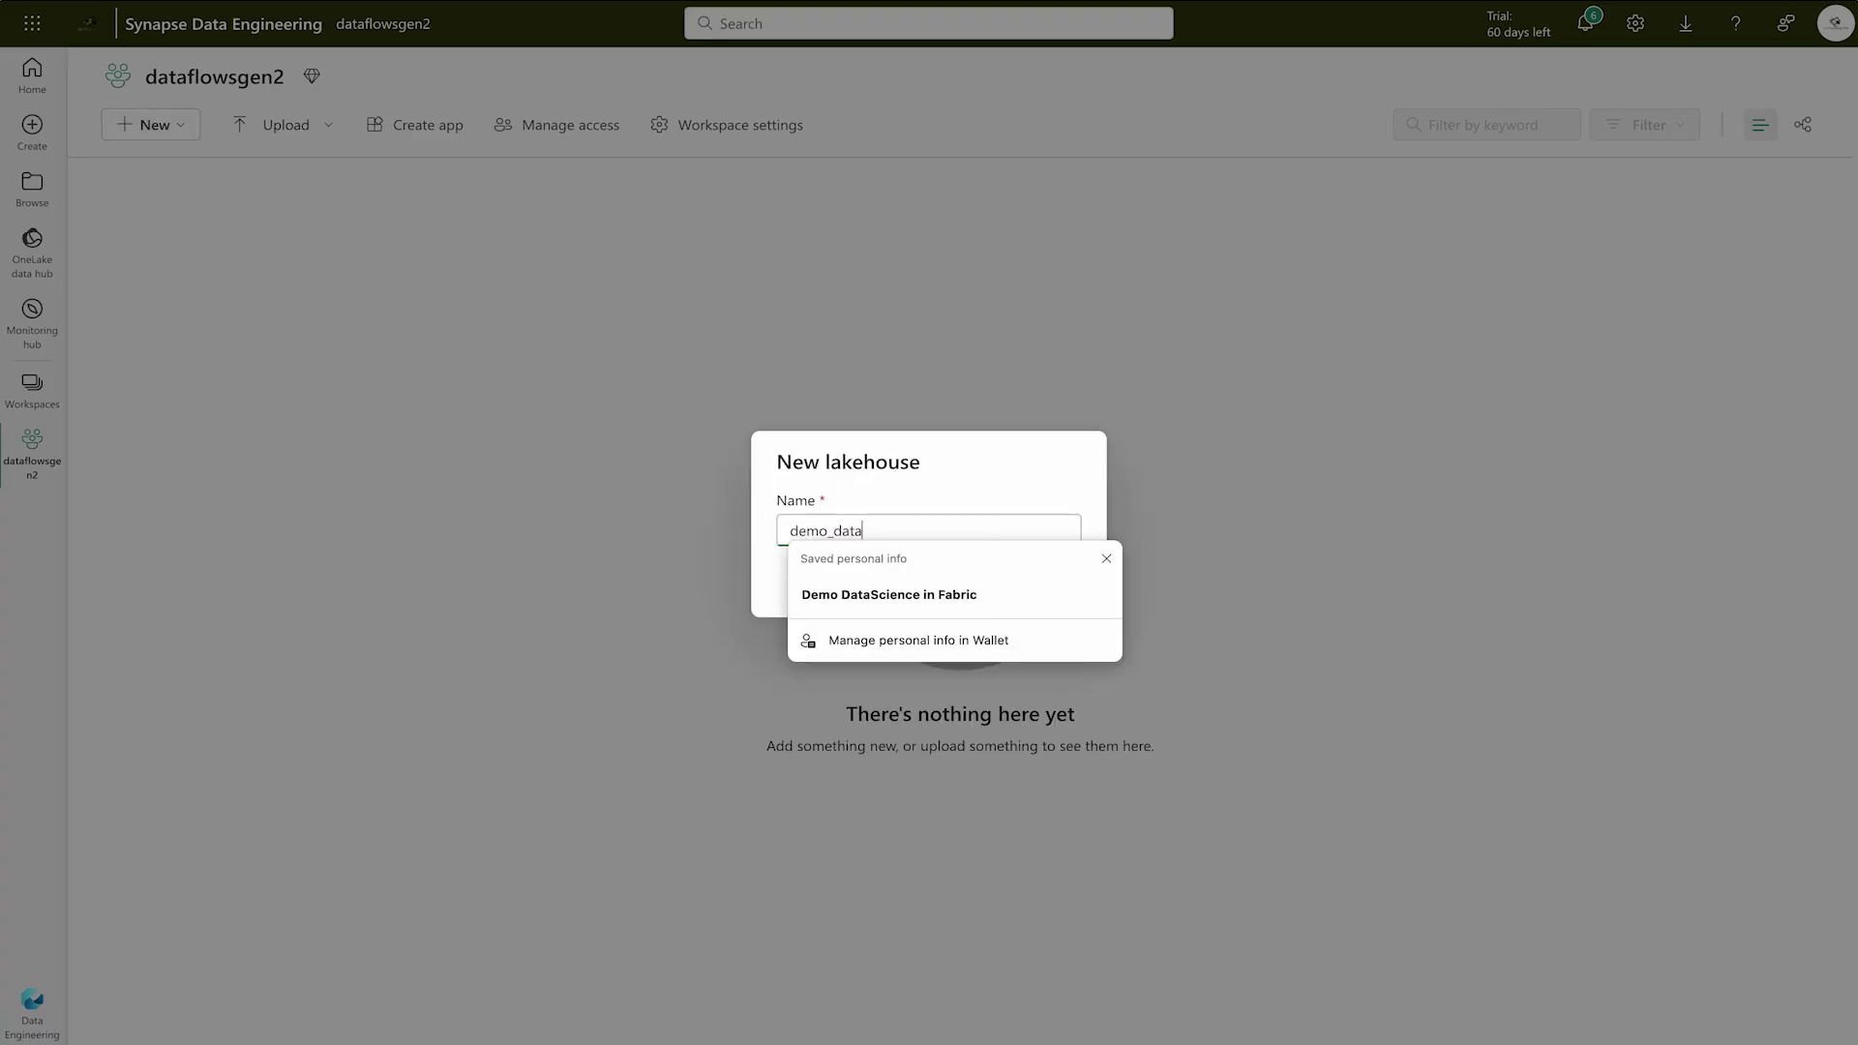
pyautogui.write('flowsgen2')
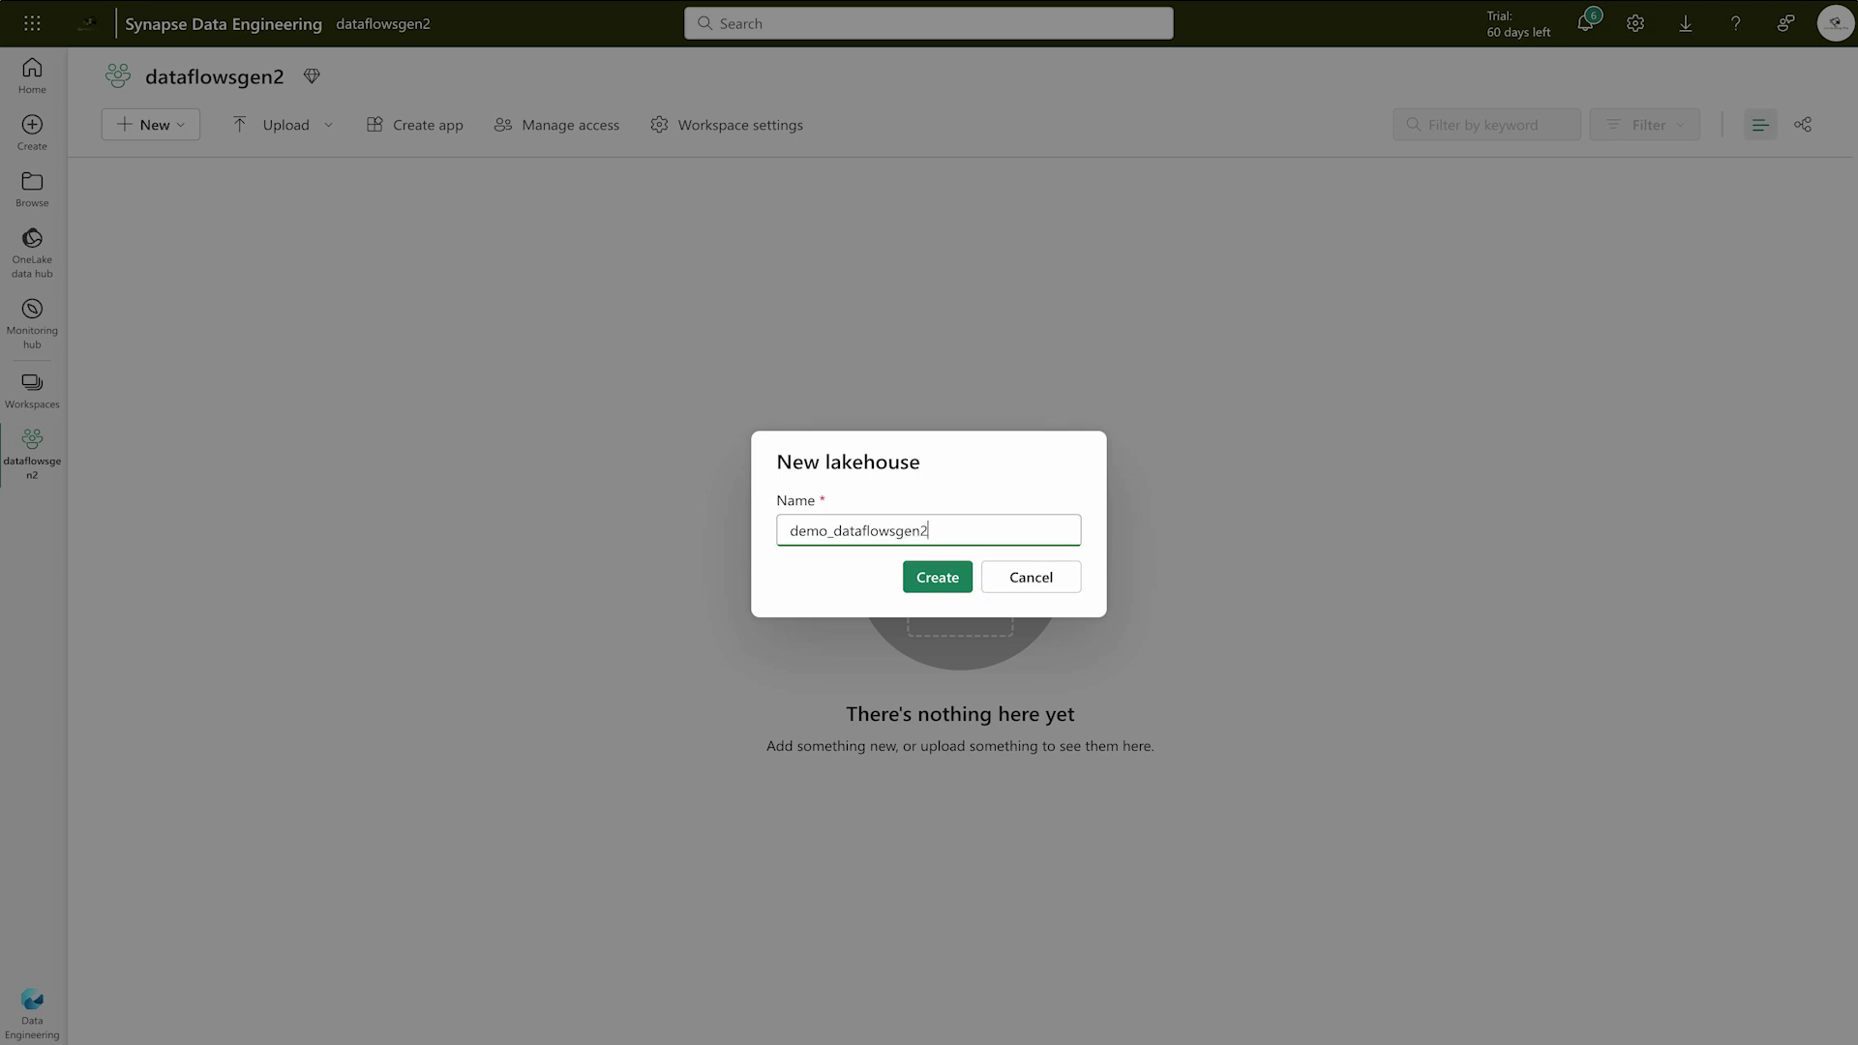
pyautogui.click(956, 578)
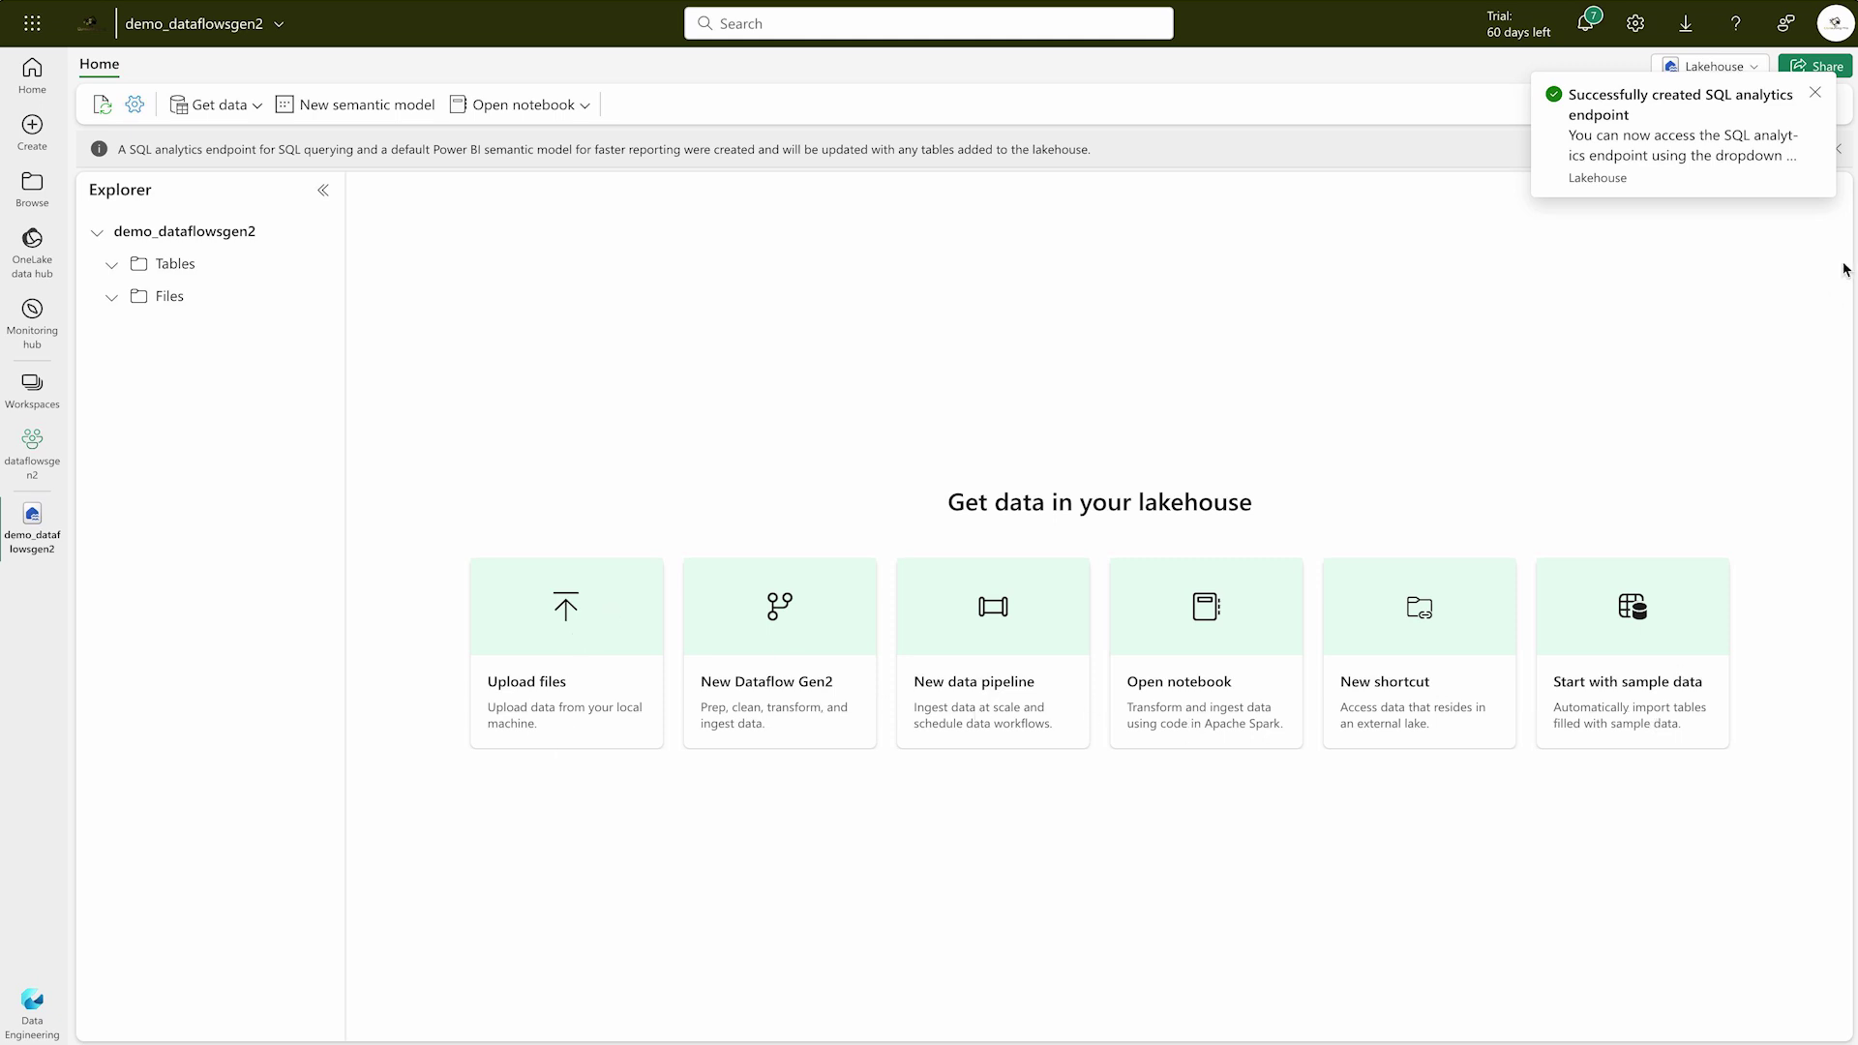
# Dismiss the endpoint notification and start the DataflowsGen2_Demo Dataflow Gen2 from the lakehouse
pyautogui.click(1816, 93)
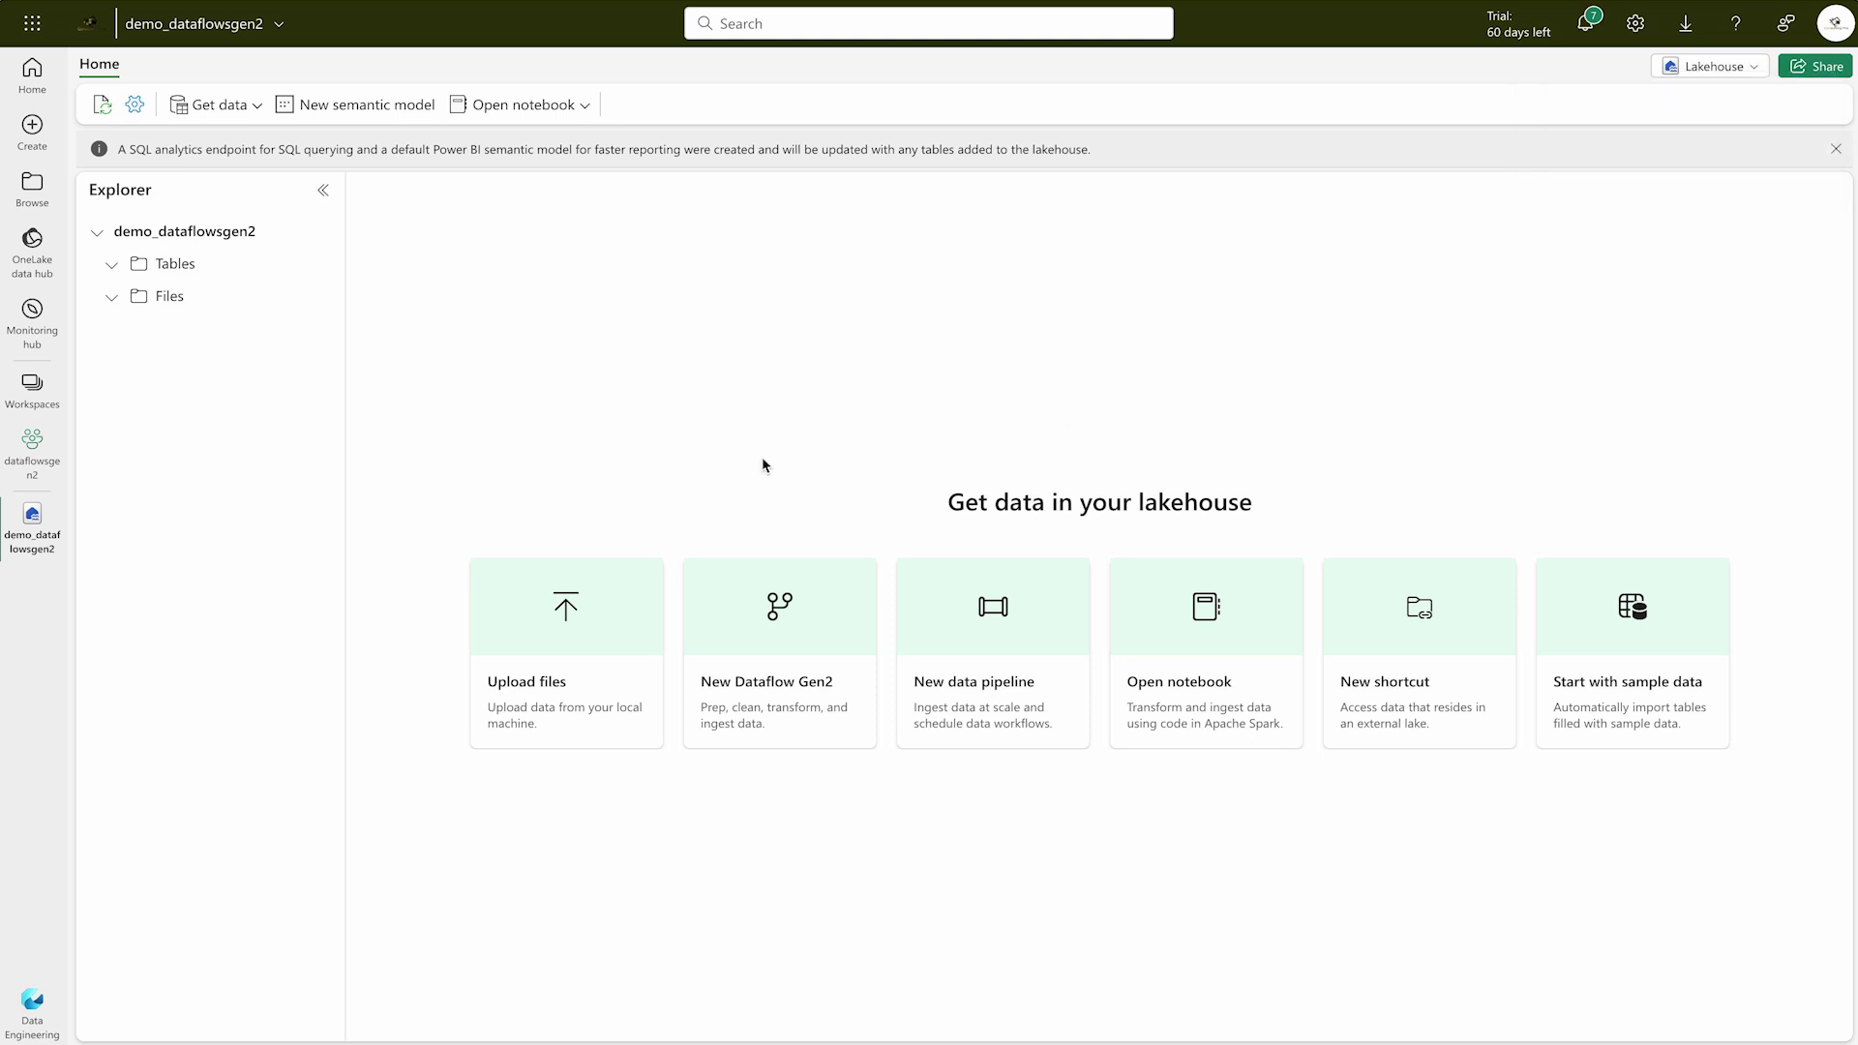
pyautogui.click(792, 668)
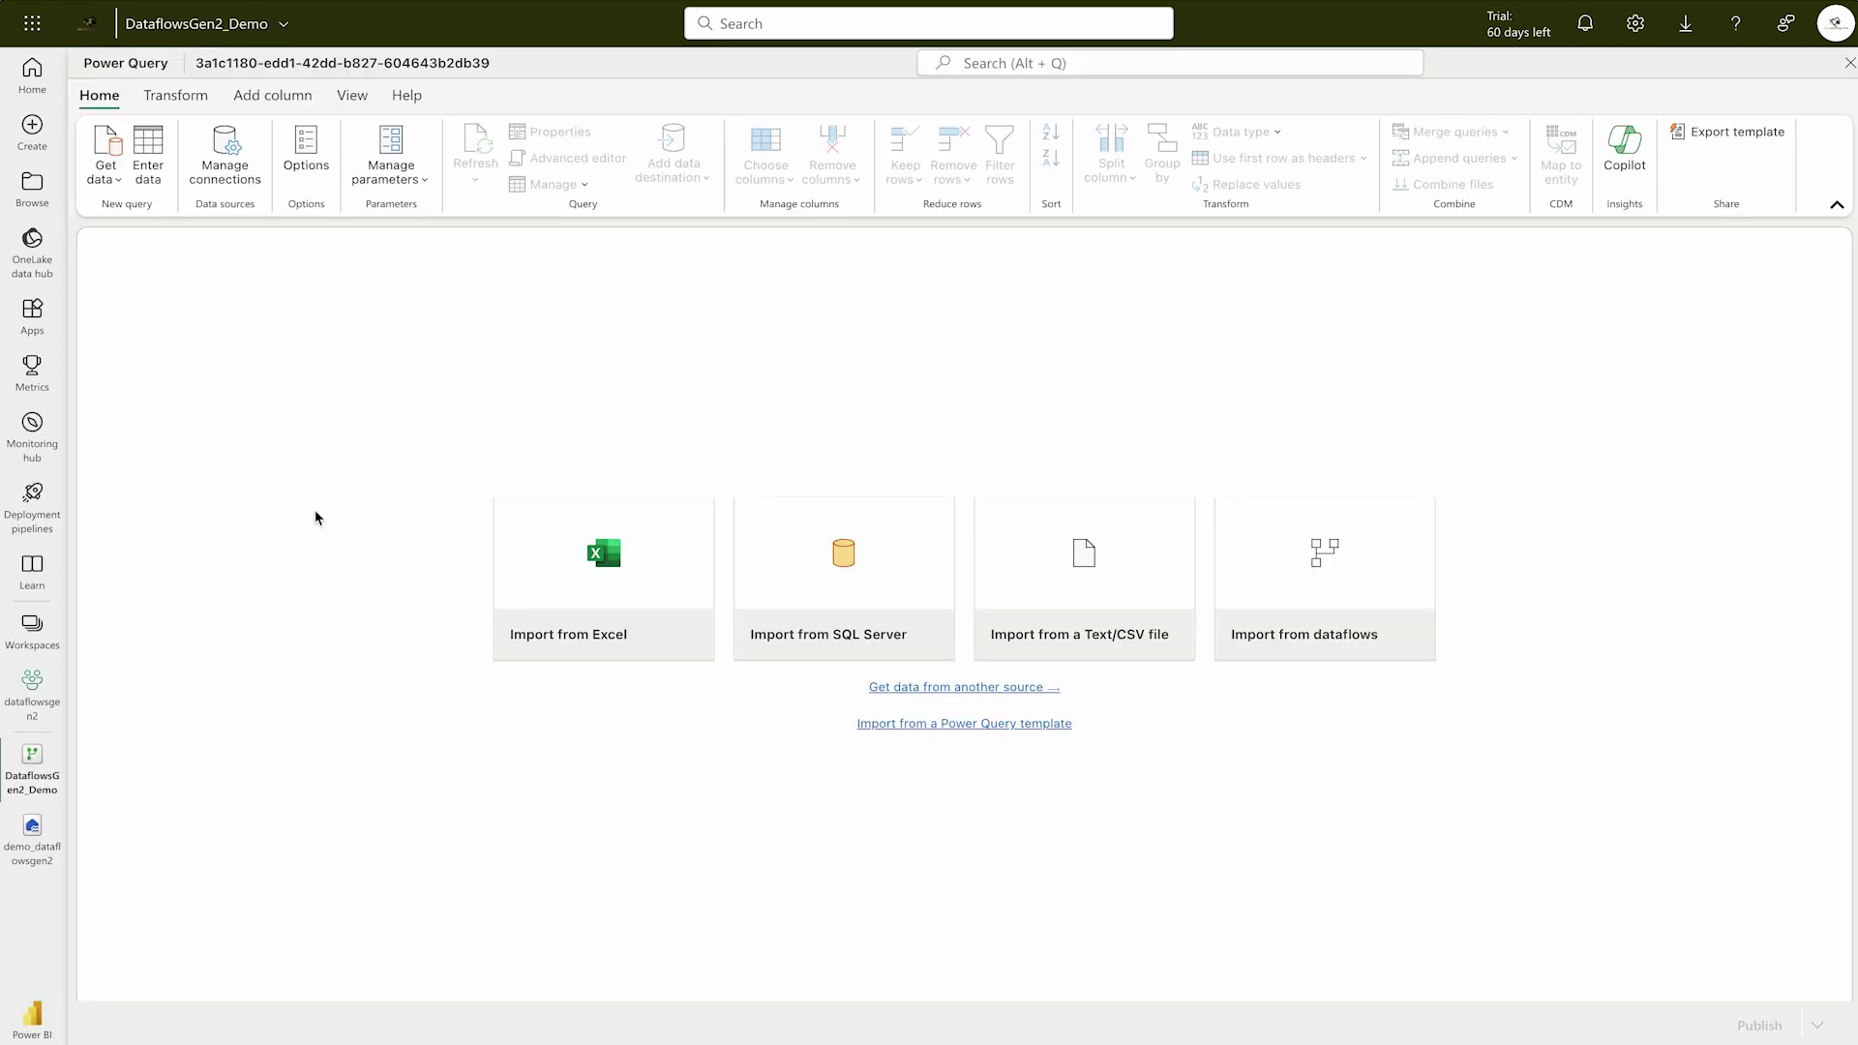
# Attempt an Excel workbook connection to the pasted GitHub file URL using the existing connection
pyautogui.click(627, 569)
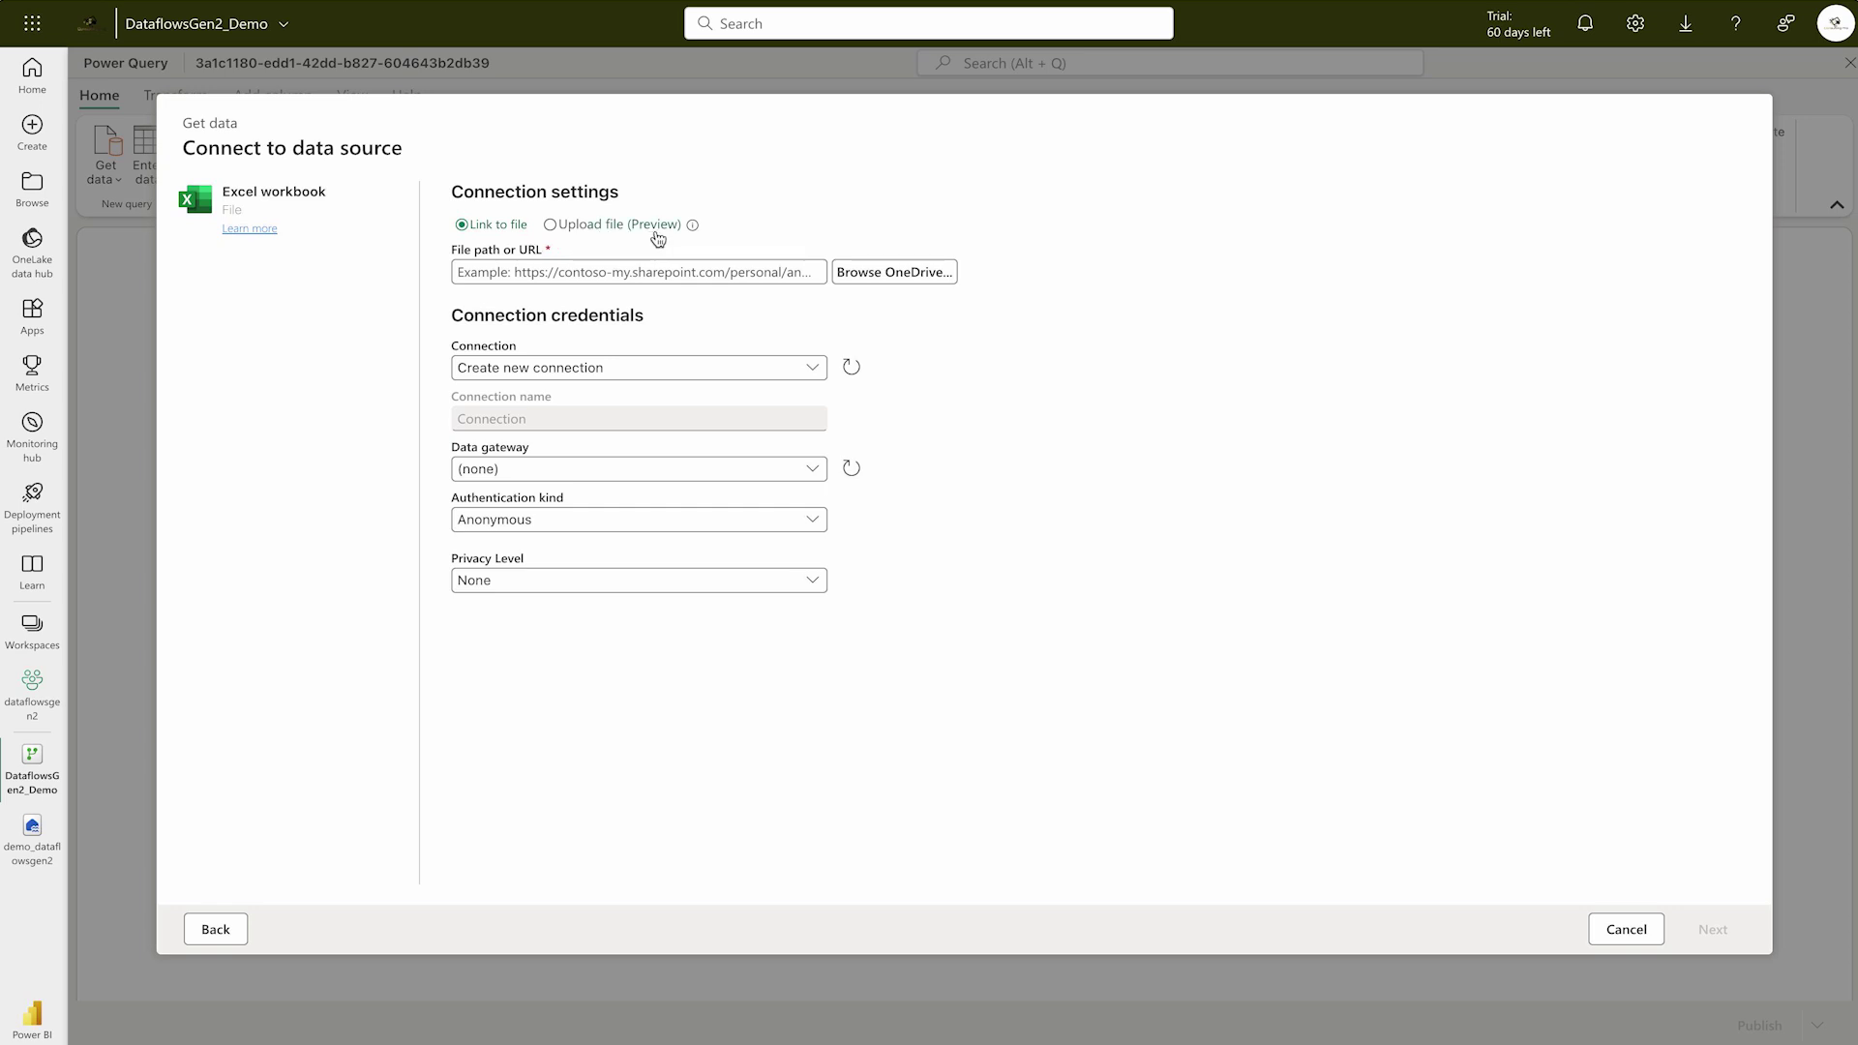
pyautogui.moveTo(691, 235)
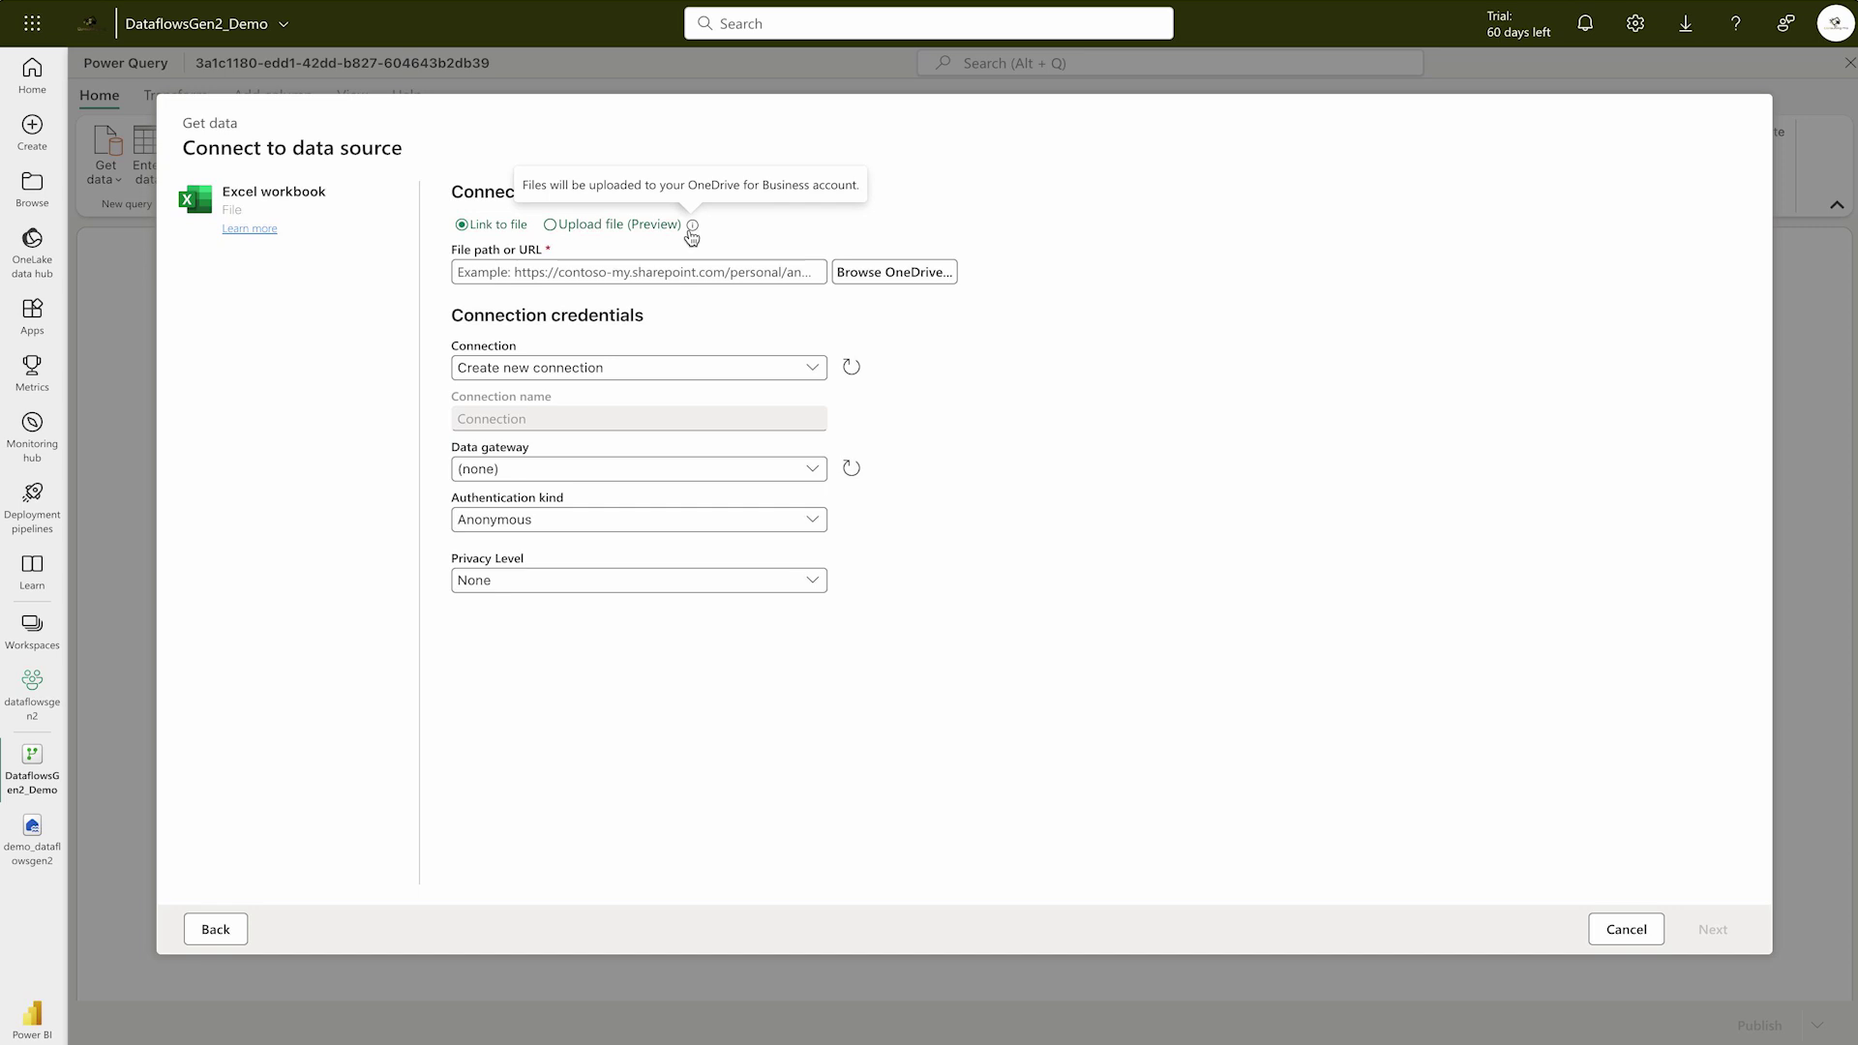
pyautogui.click(622, 272)
pyautogui.write('https://raw.githubusercontent.com/MicrosoftLearning/dp-data/main/orders.csv')
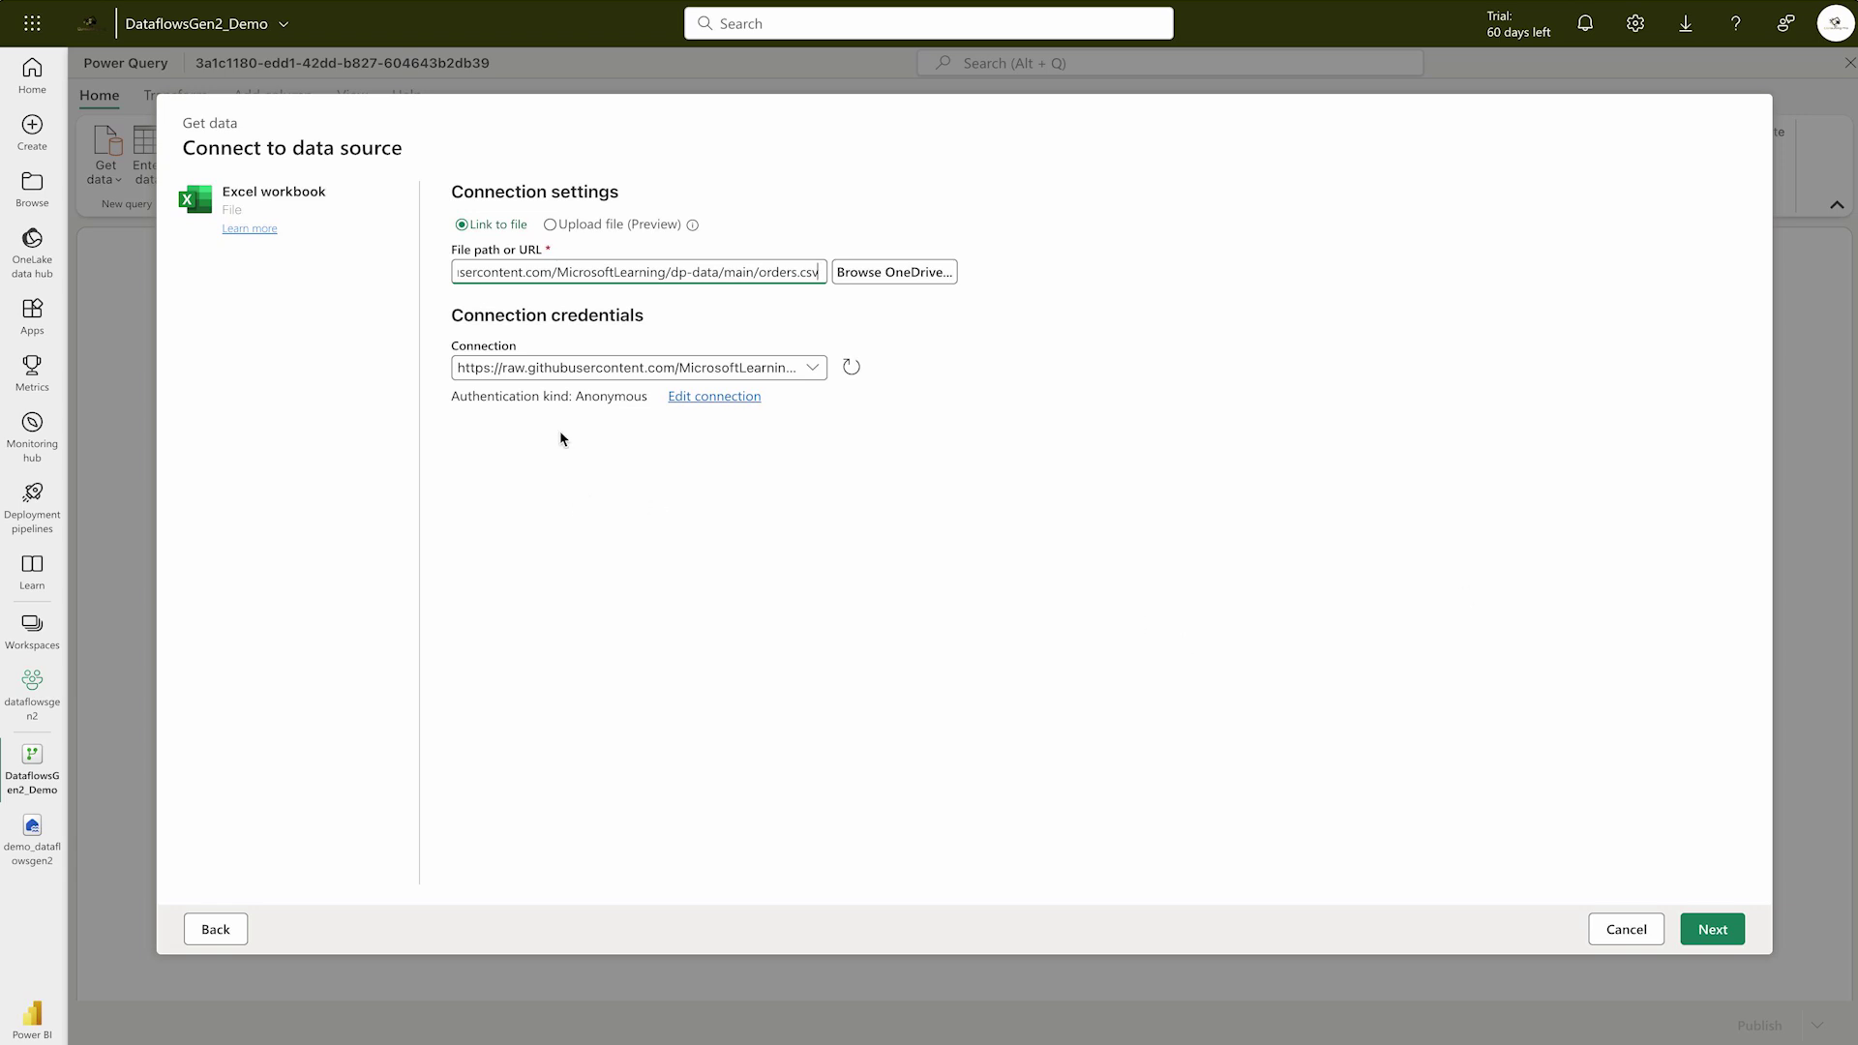
pyautogui.click(815, 371)
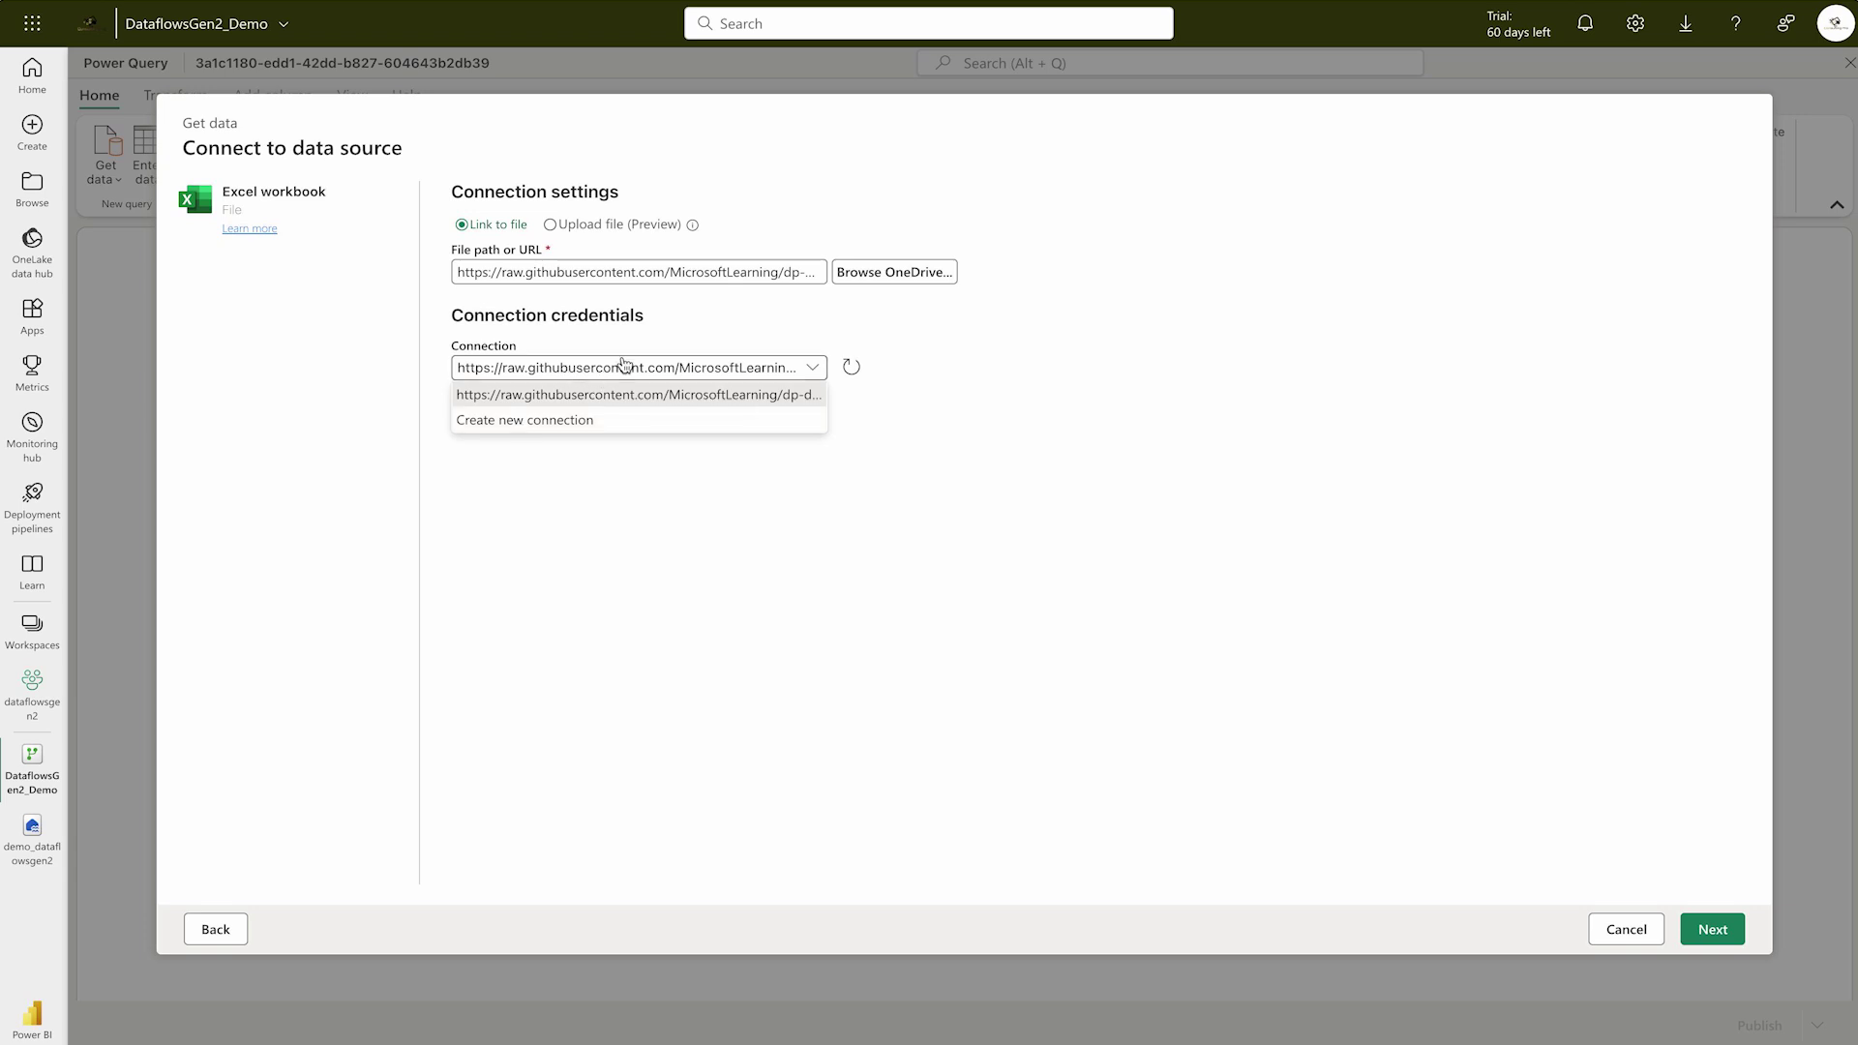
pyautogui.click(816, 392)
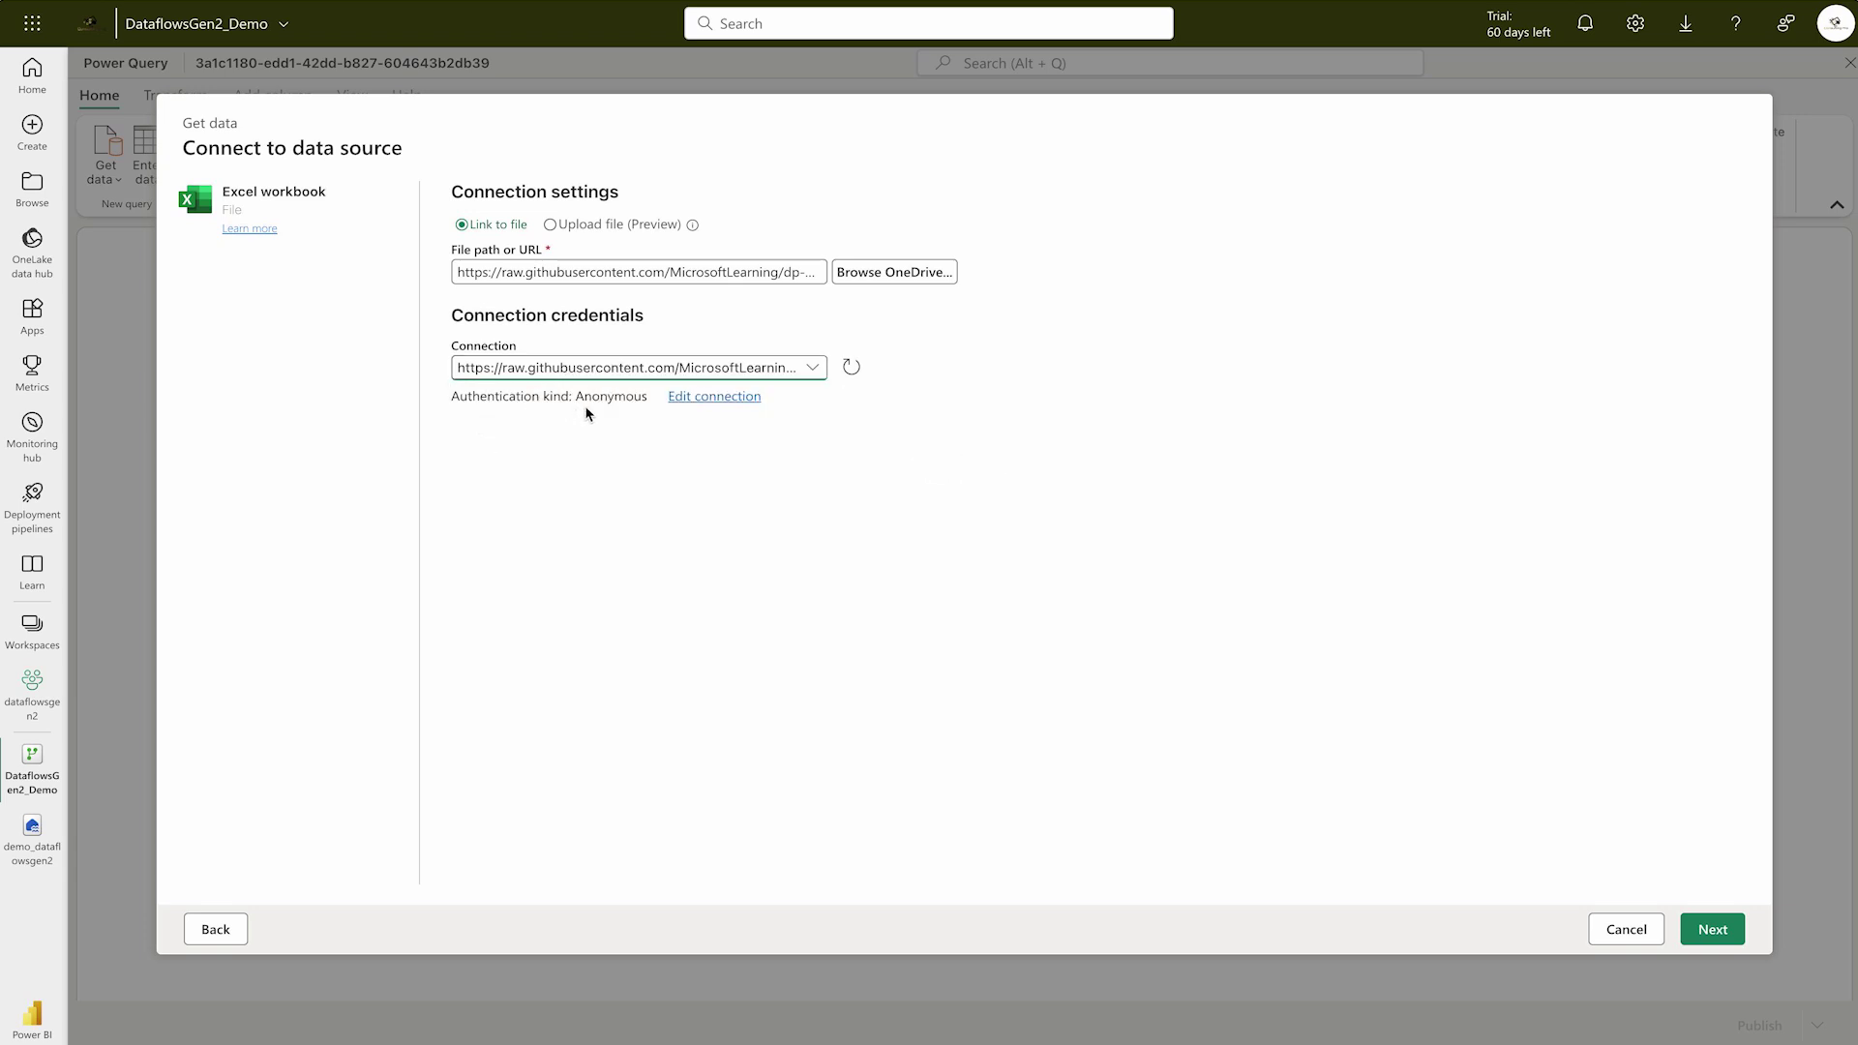
pyautogui.click(735, 399)
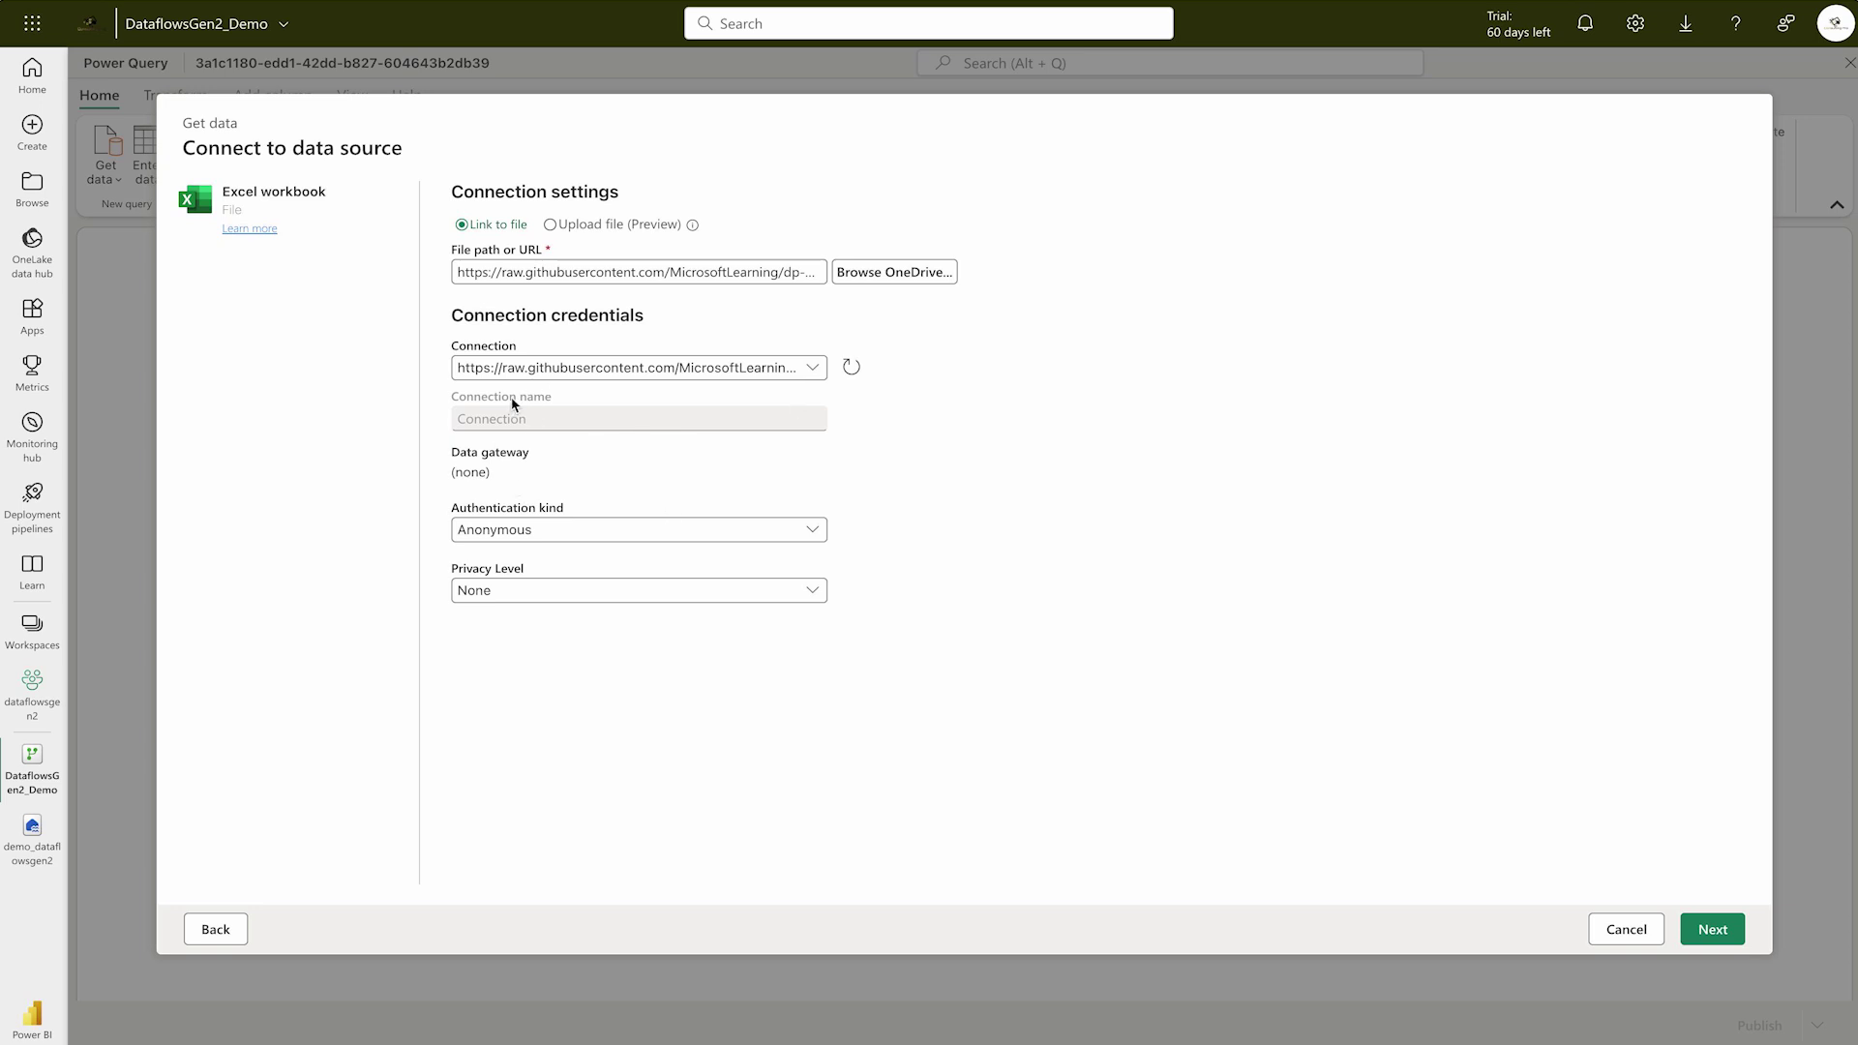
pyautogui.click(1708, 929)
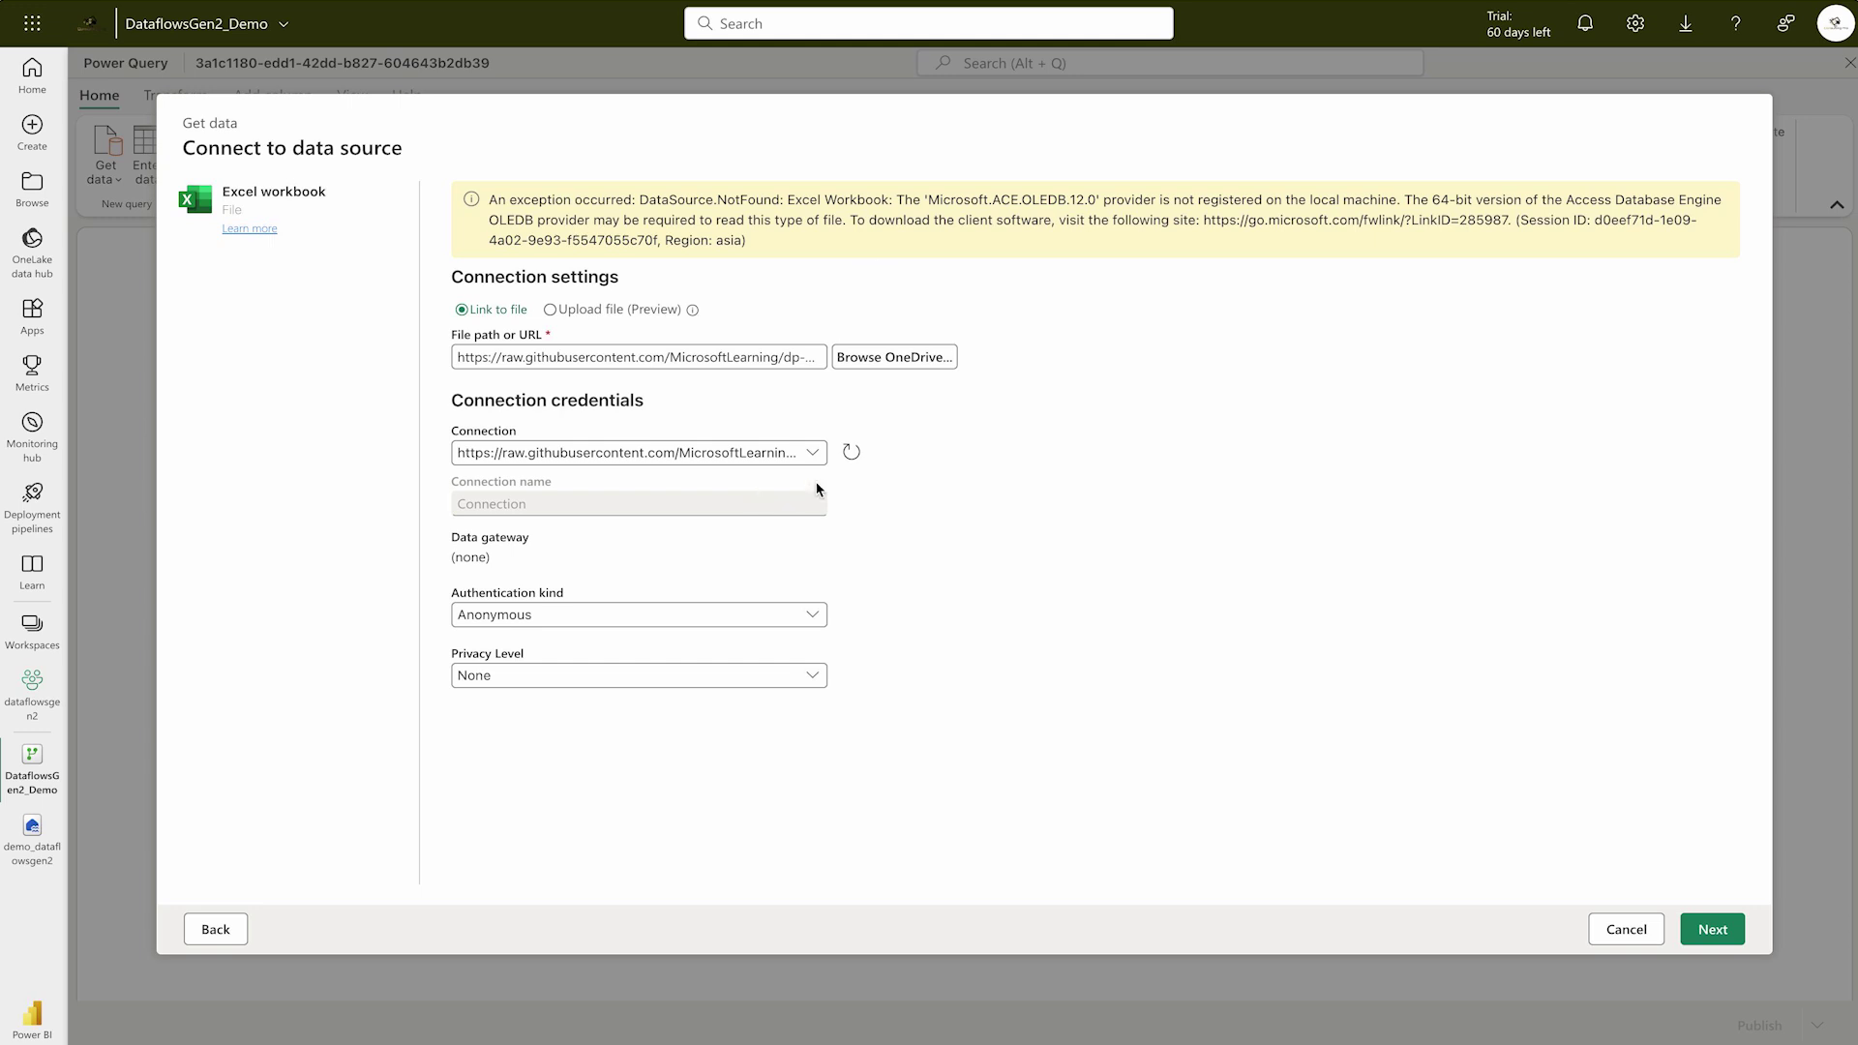
# Connect to orders.csv through the Text/CSV source using its pasted URL
pyautogui.click(852, 452)
pyautogui.click(215, 930)
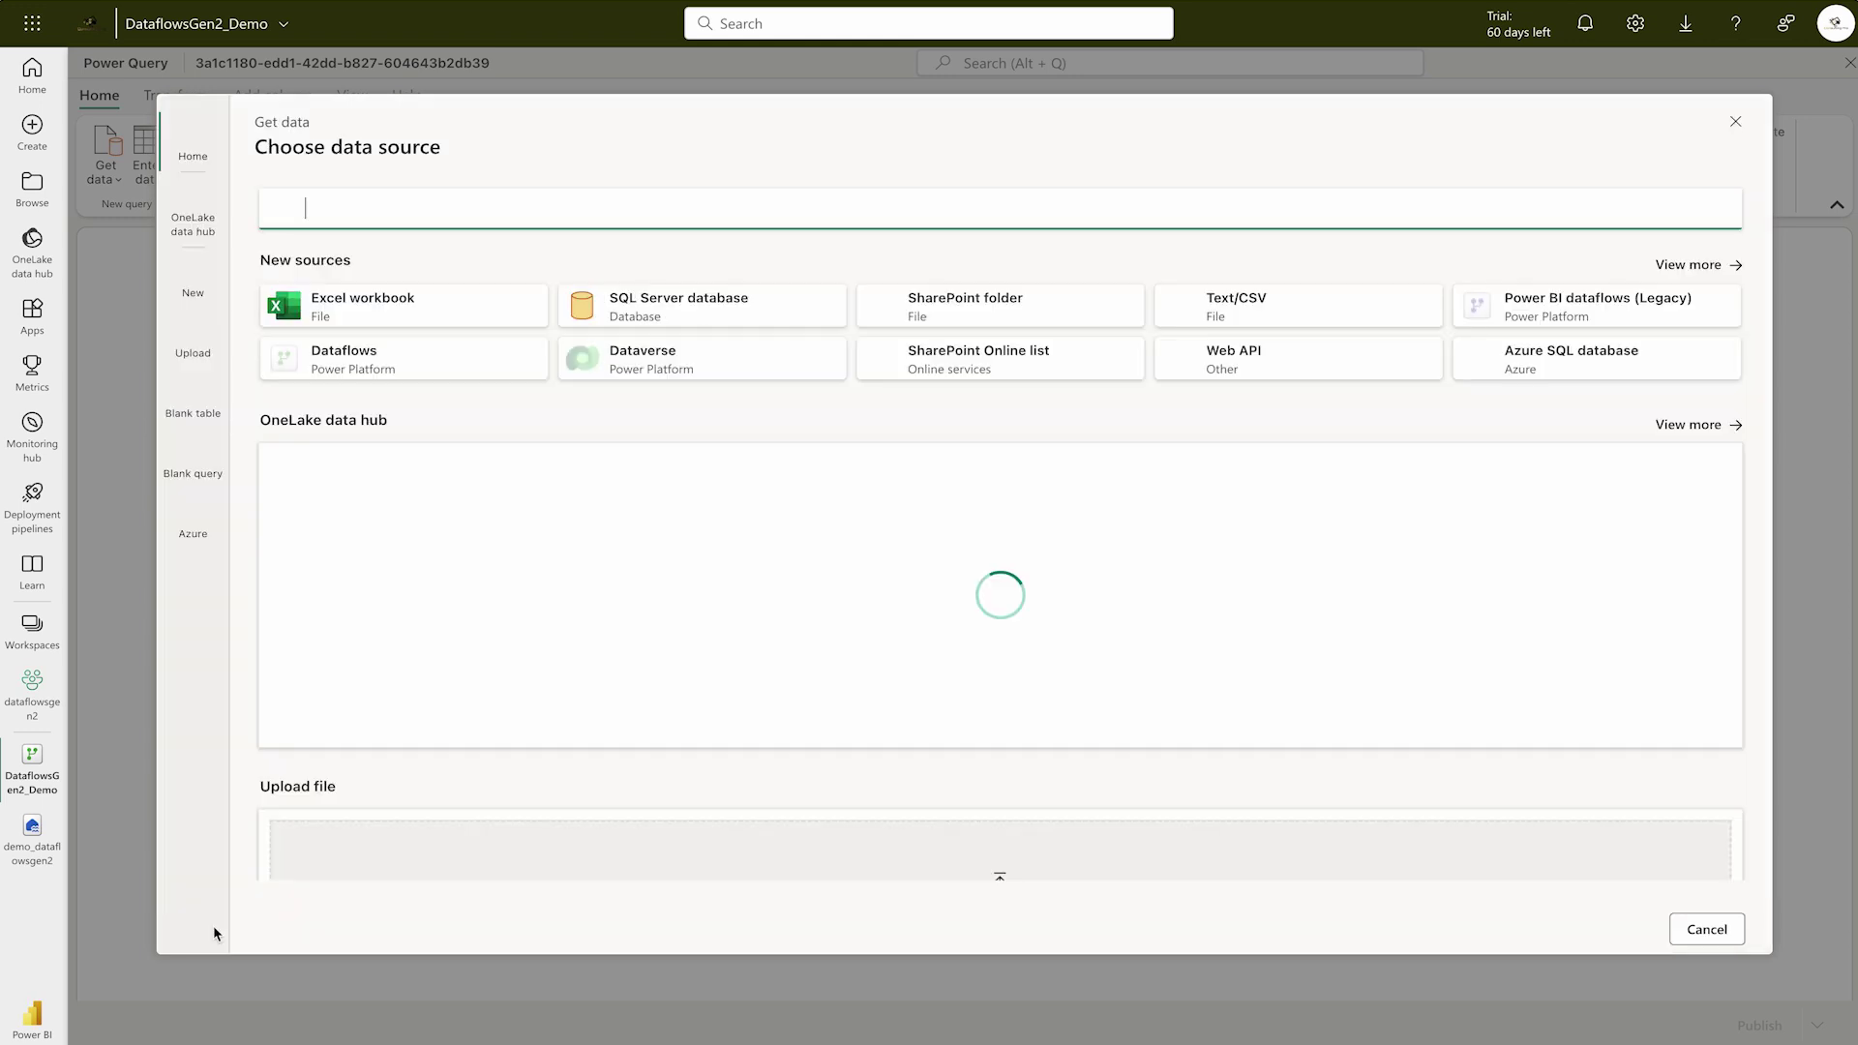
pyautogui.write('csv')
pyautogui.click(362, 315)
pyautogui.click(634, 272)
pyautogui.write('https://raw.githubusercontent.com/MicrosoftLearning/dp-data/main/orders.csv')
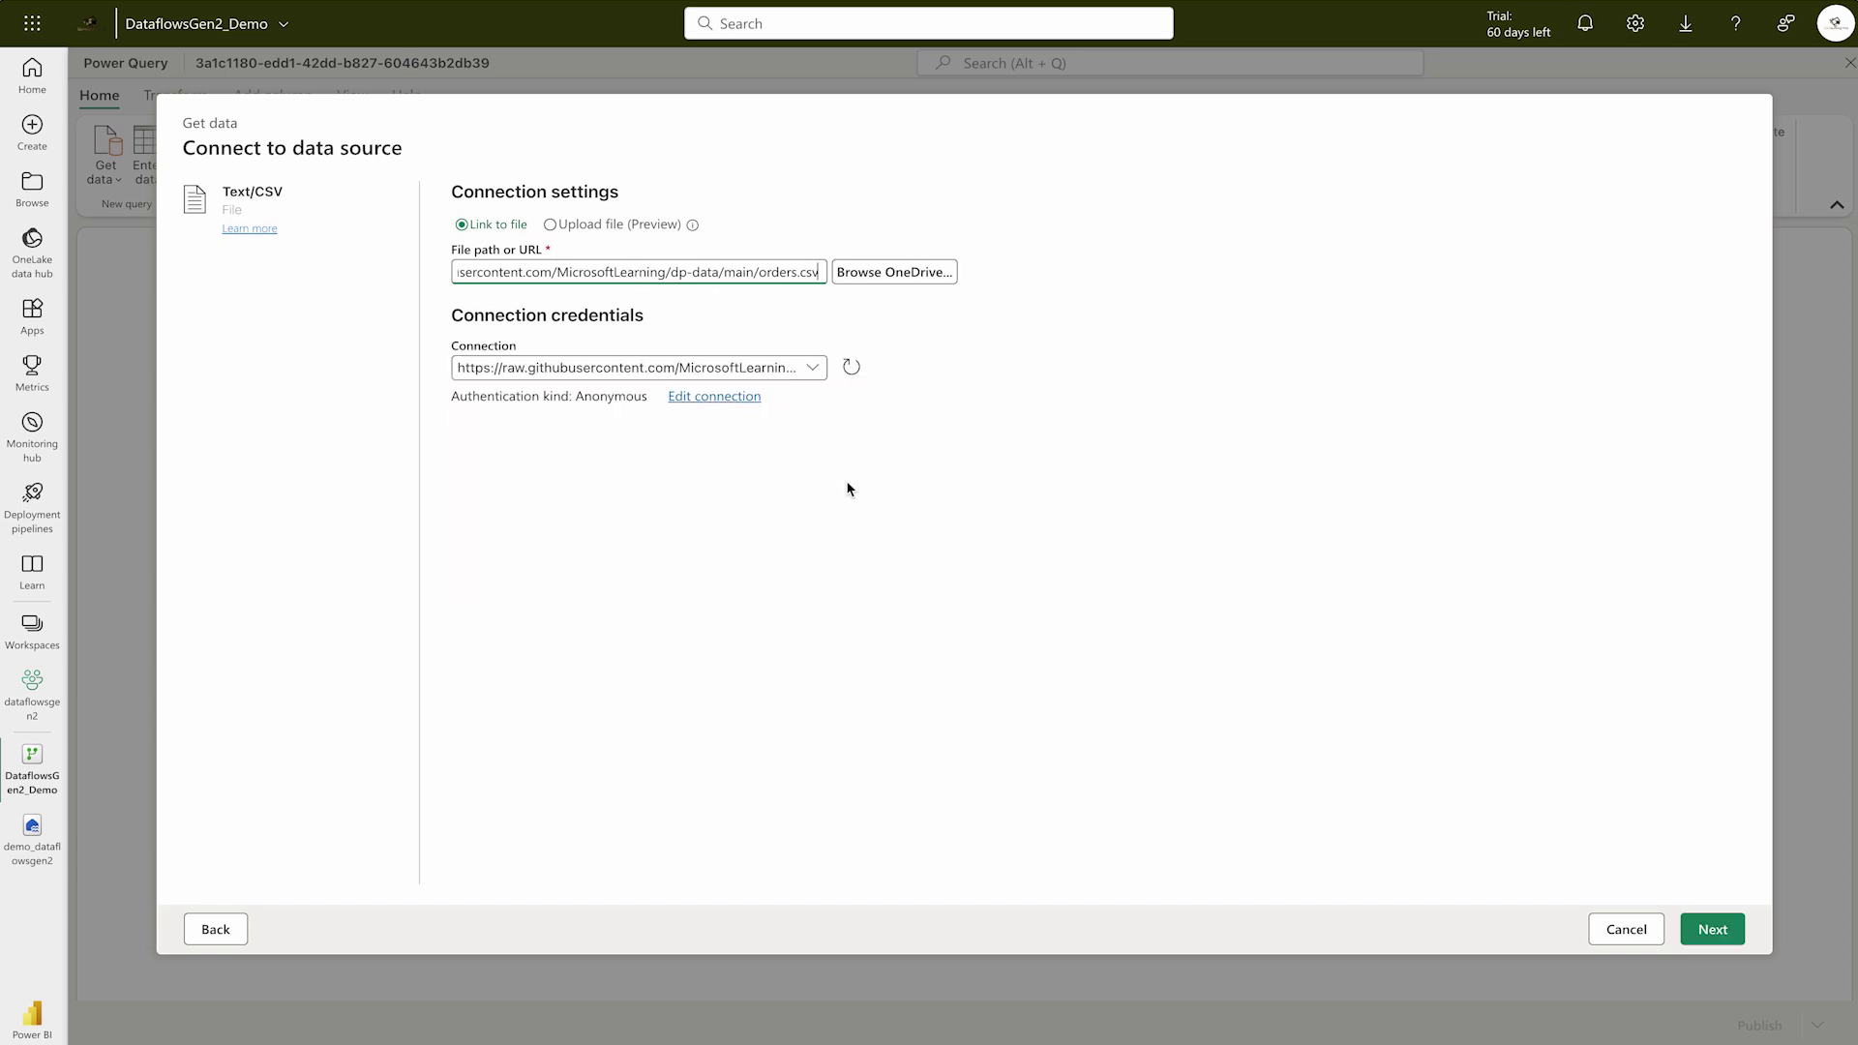
pyautogui.click(1724, 930)
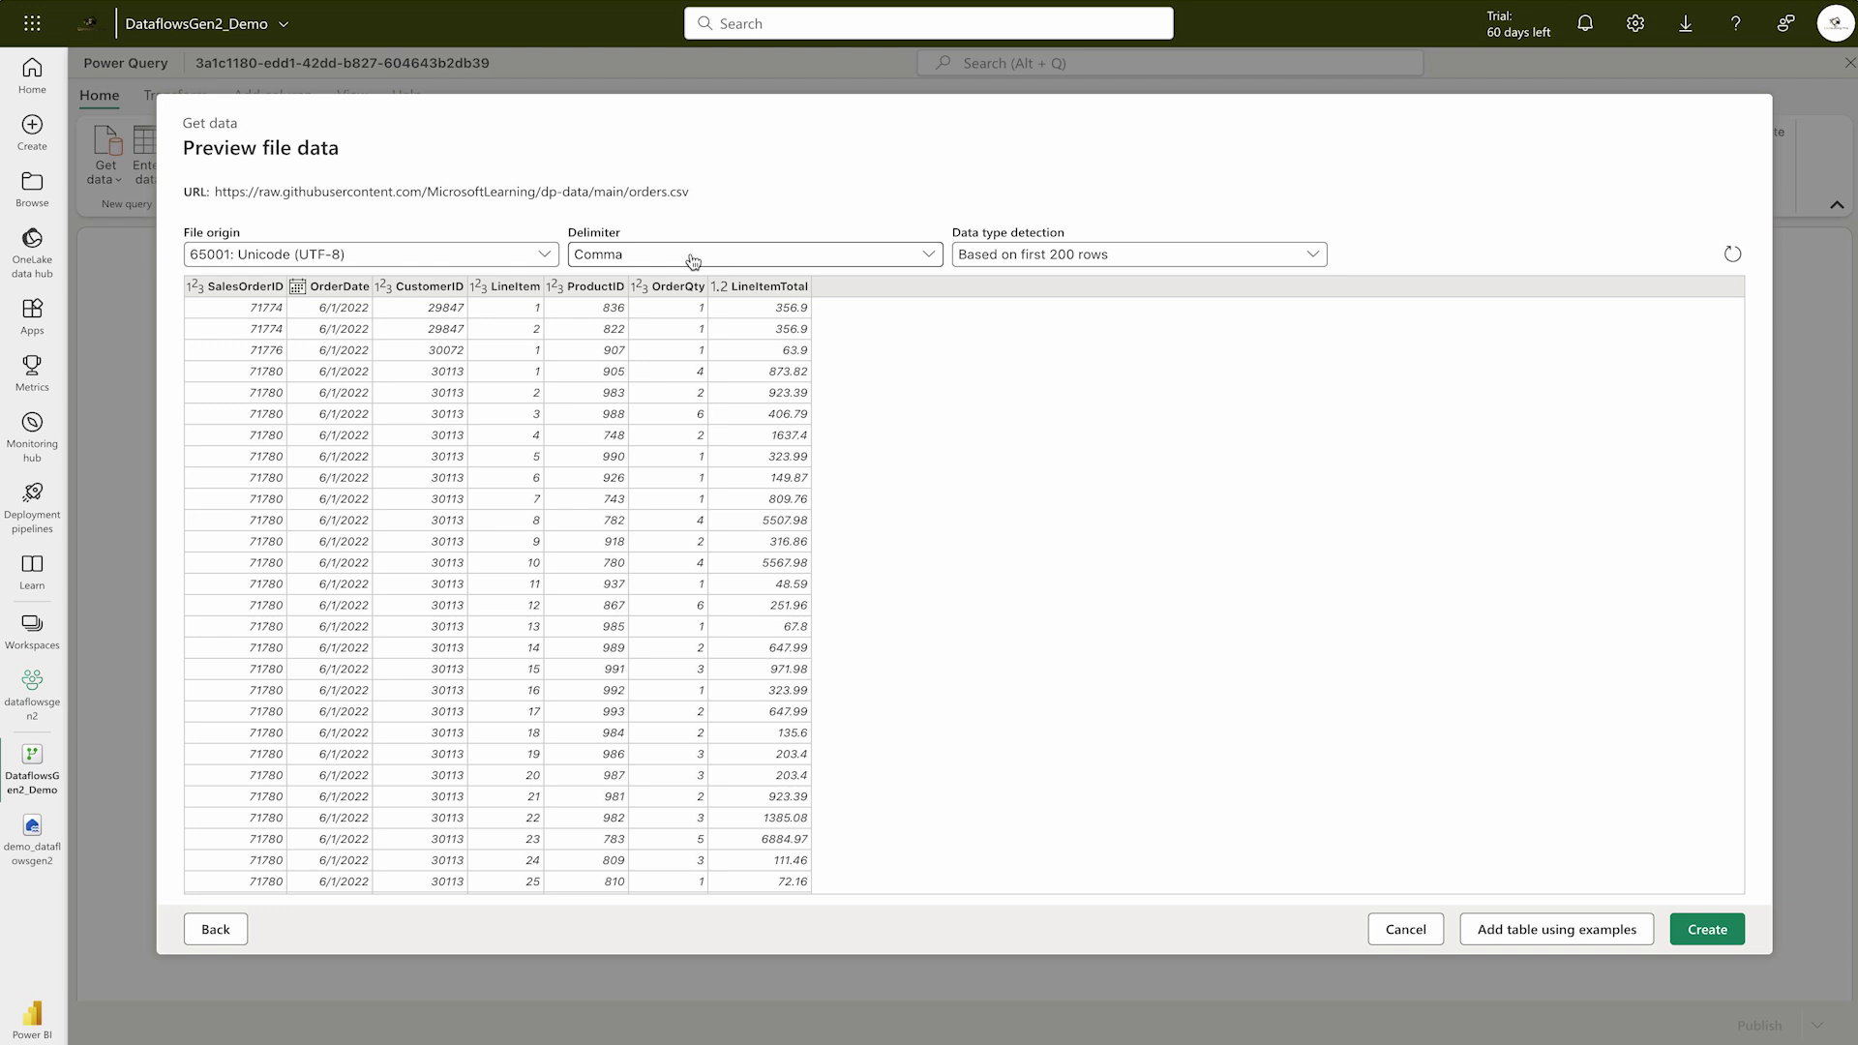
# Keep data type detection on the first 200 rows, create the orders query, and show the Queries pane
pyautogui.click(1048, 254)
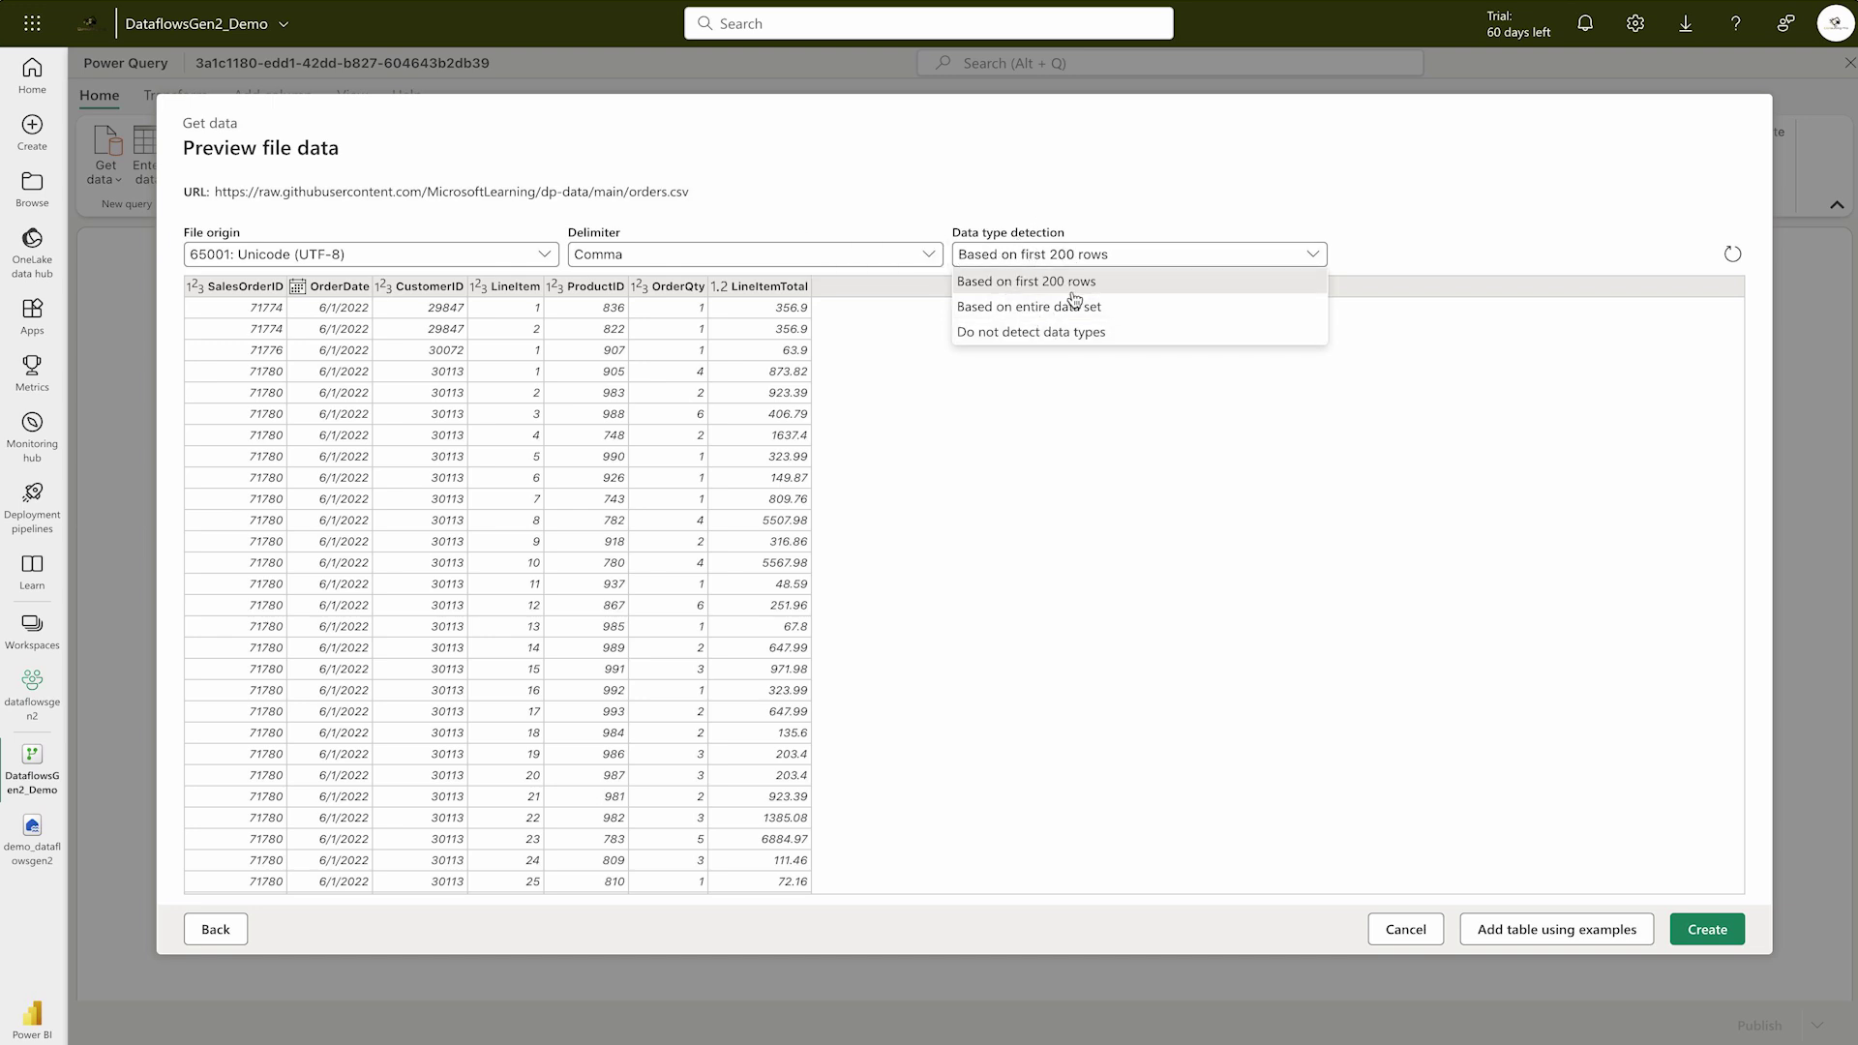
pyautogui.click(1106, 384)
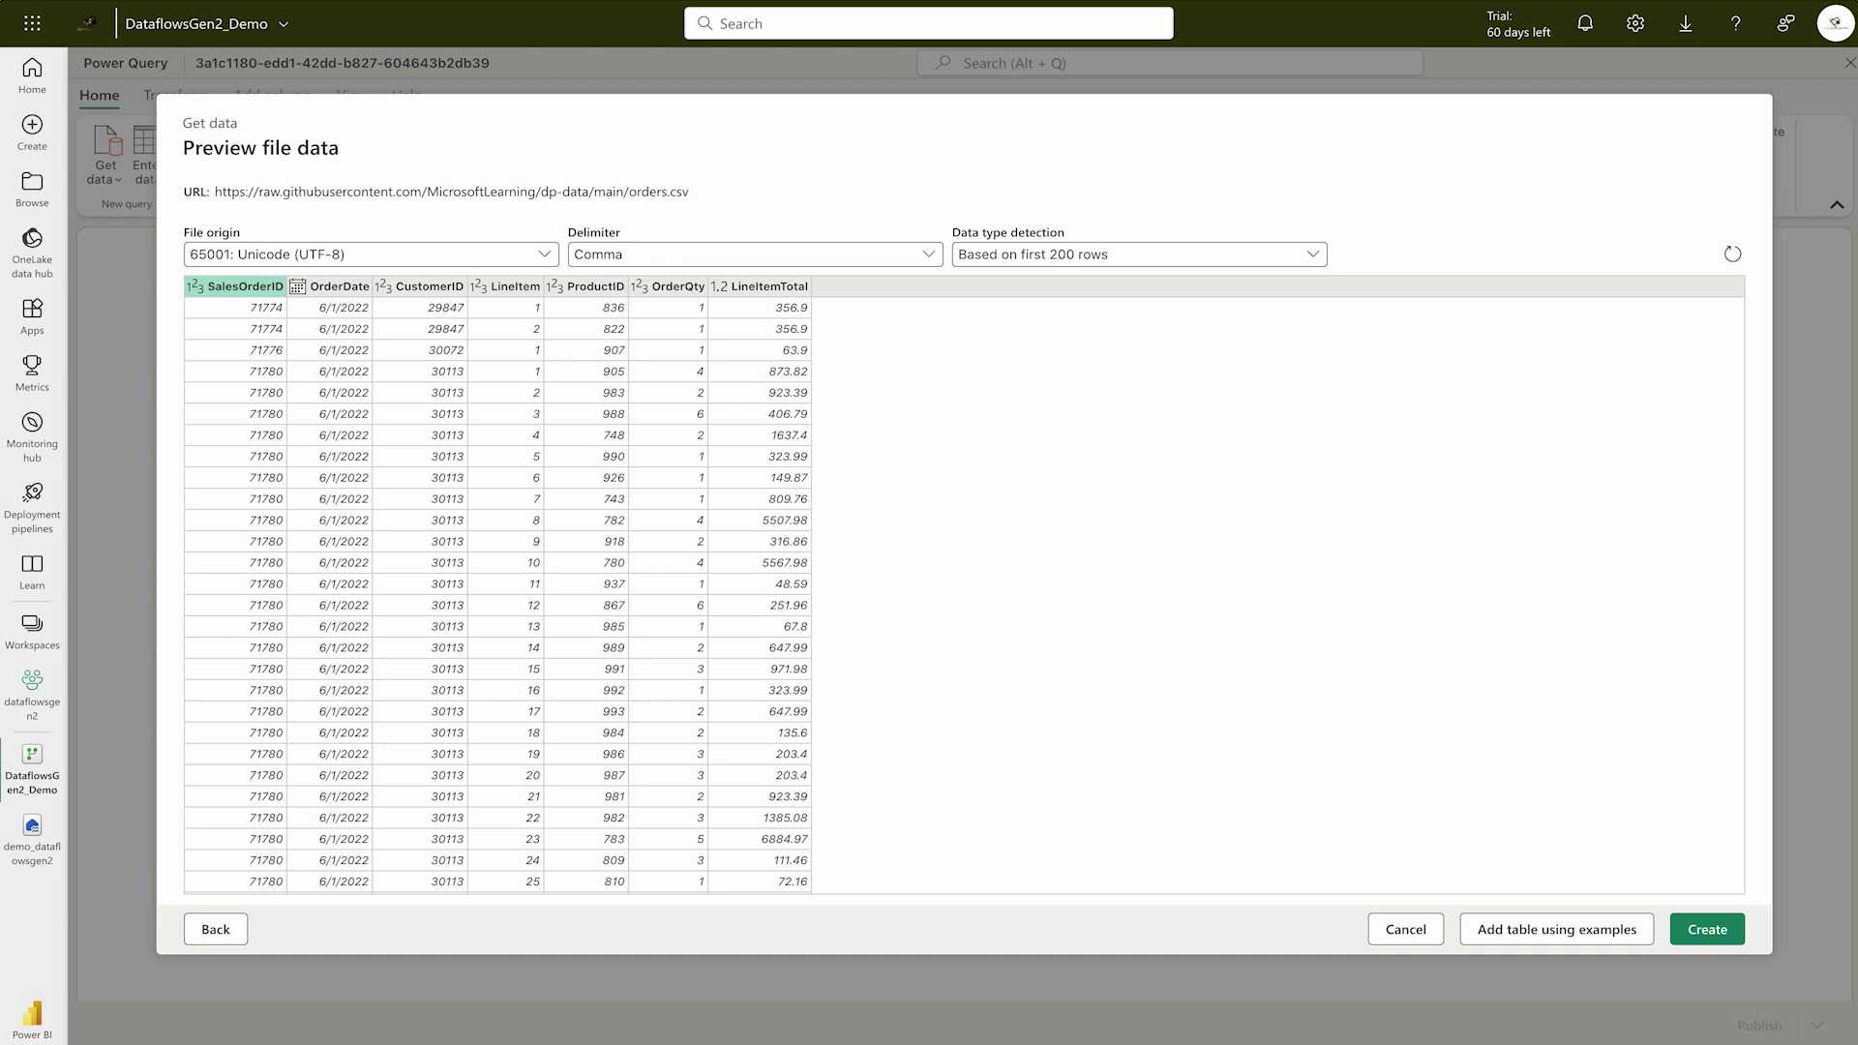
pyautogui.click(1703, 943)
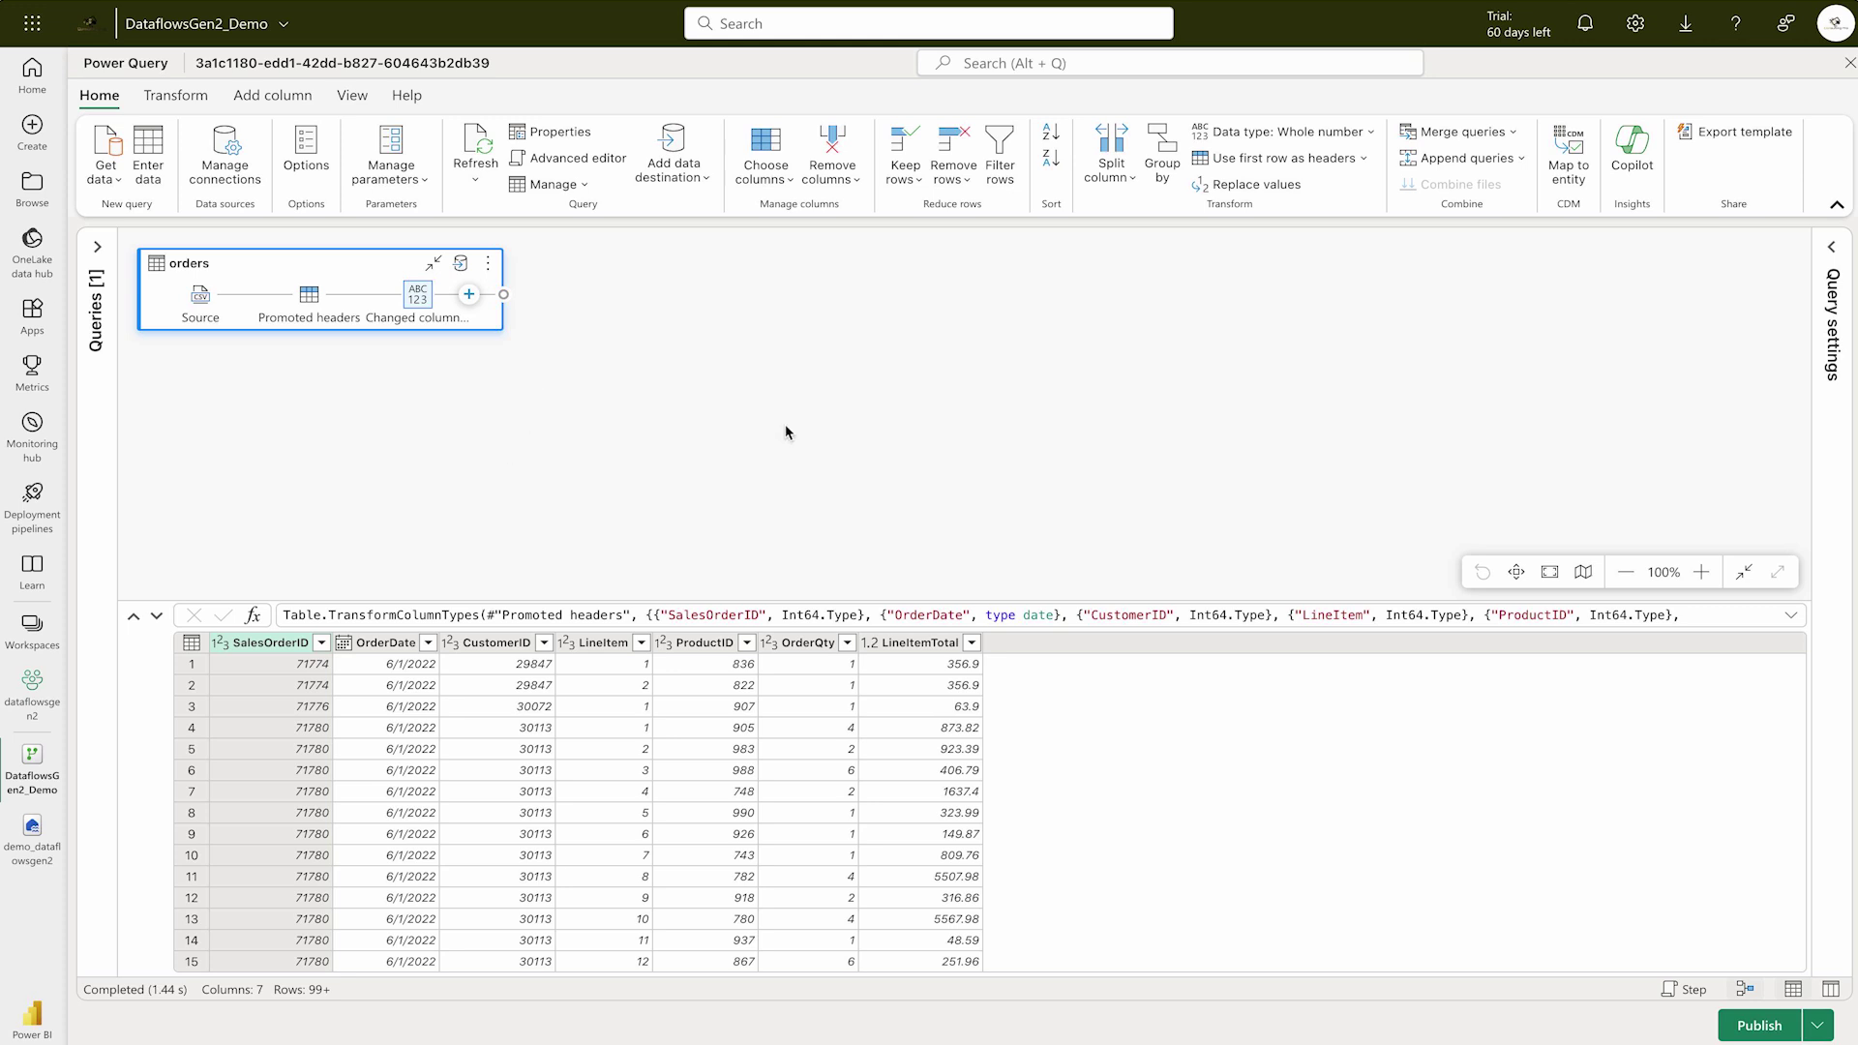
pyautogui.click(97, 248)
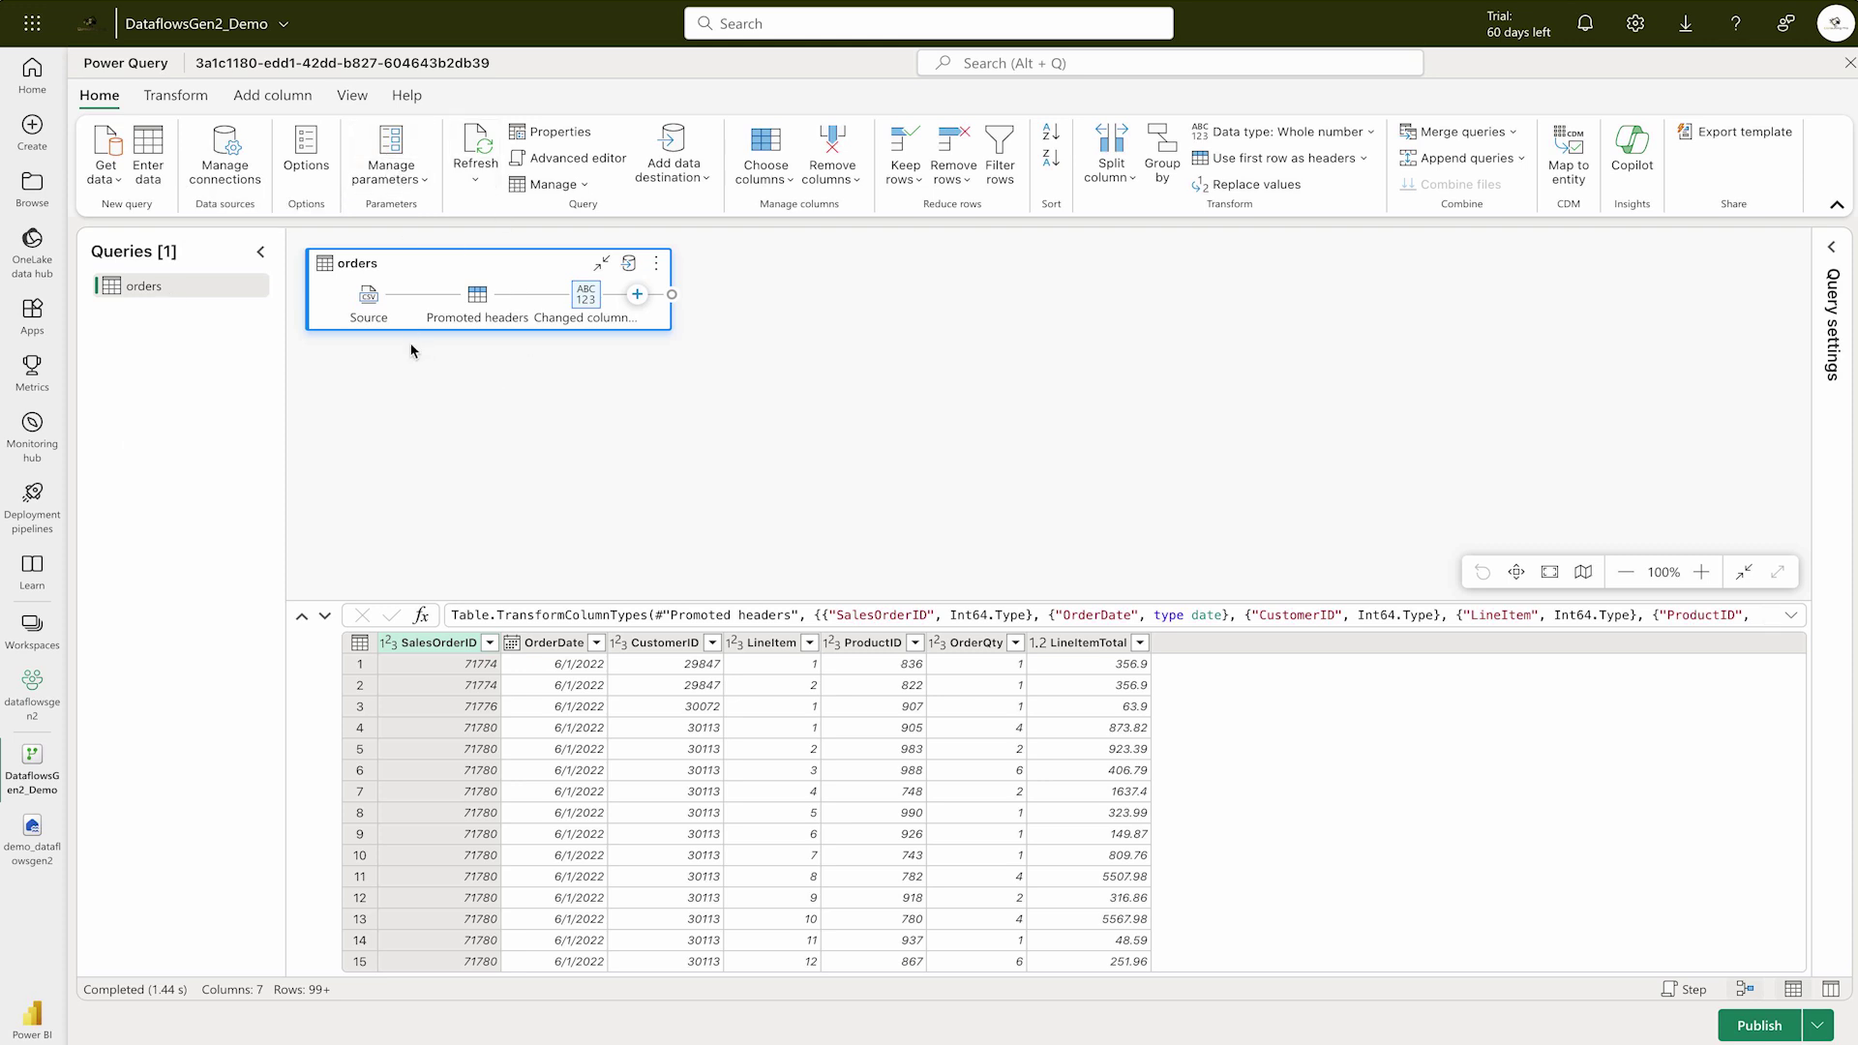
# Add a Whole number custom column MonthNo with formula Date.Month([OrderDate])
pyautogui.click(293, 98)
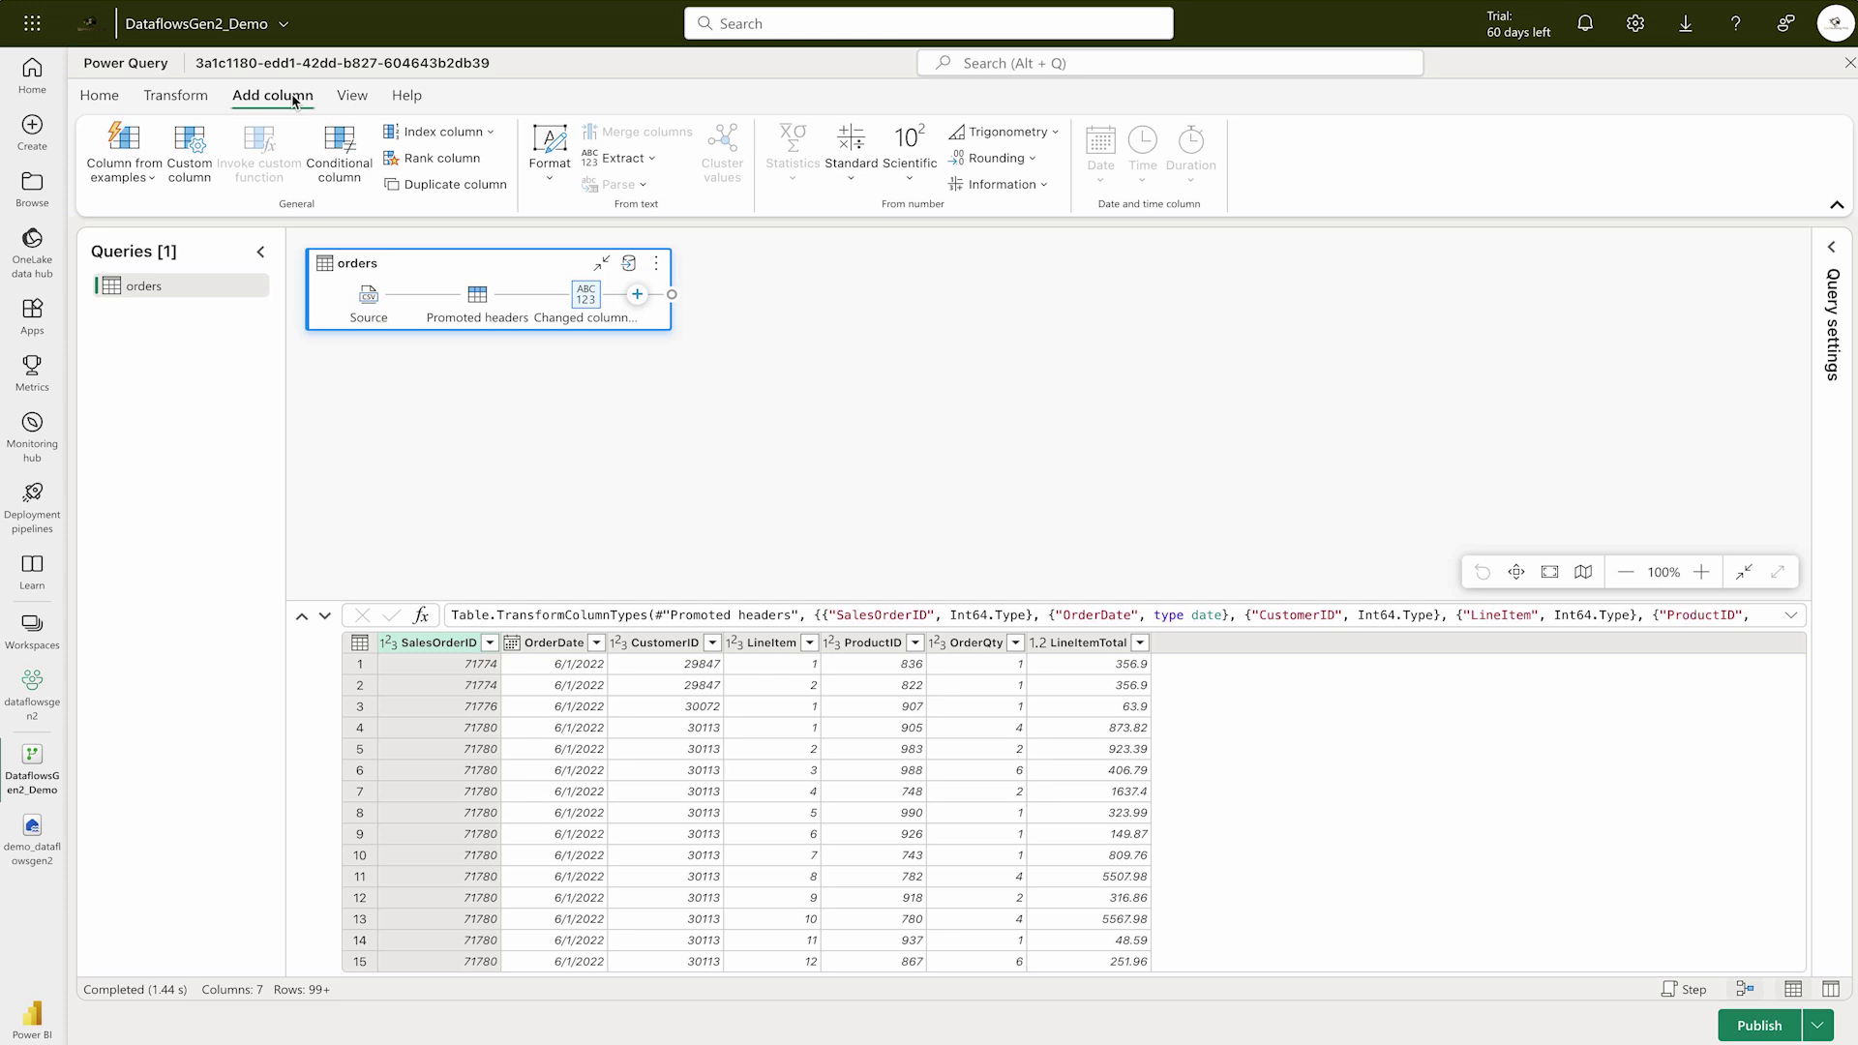
pyautogui.click(191, 143)
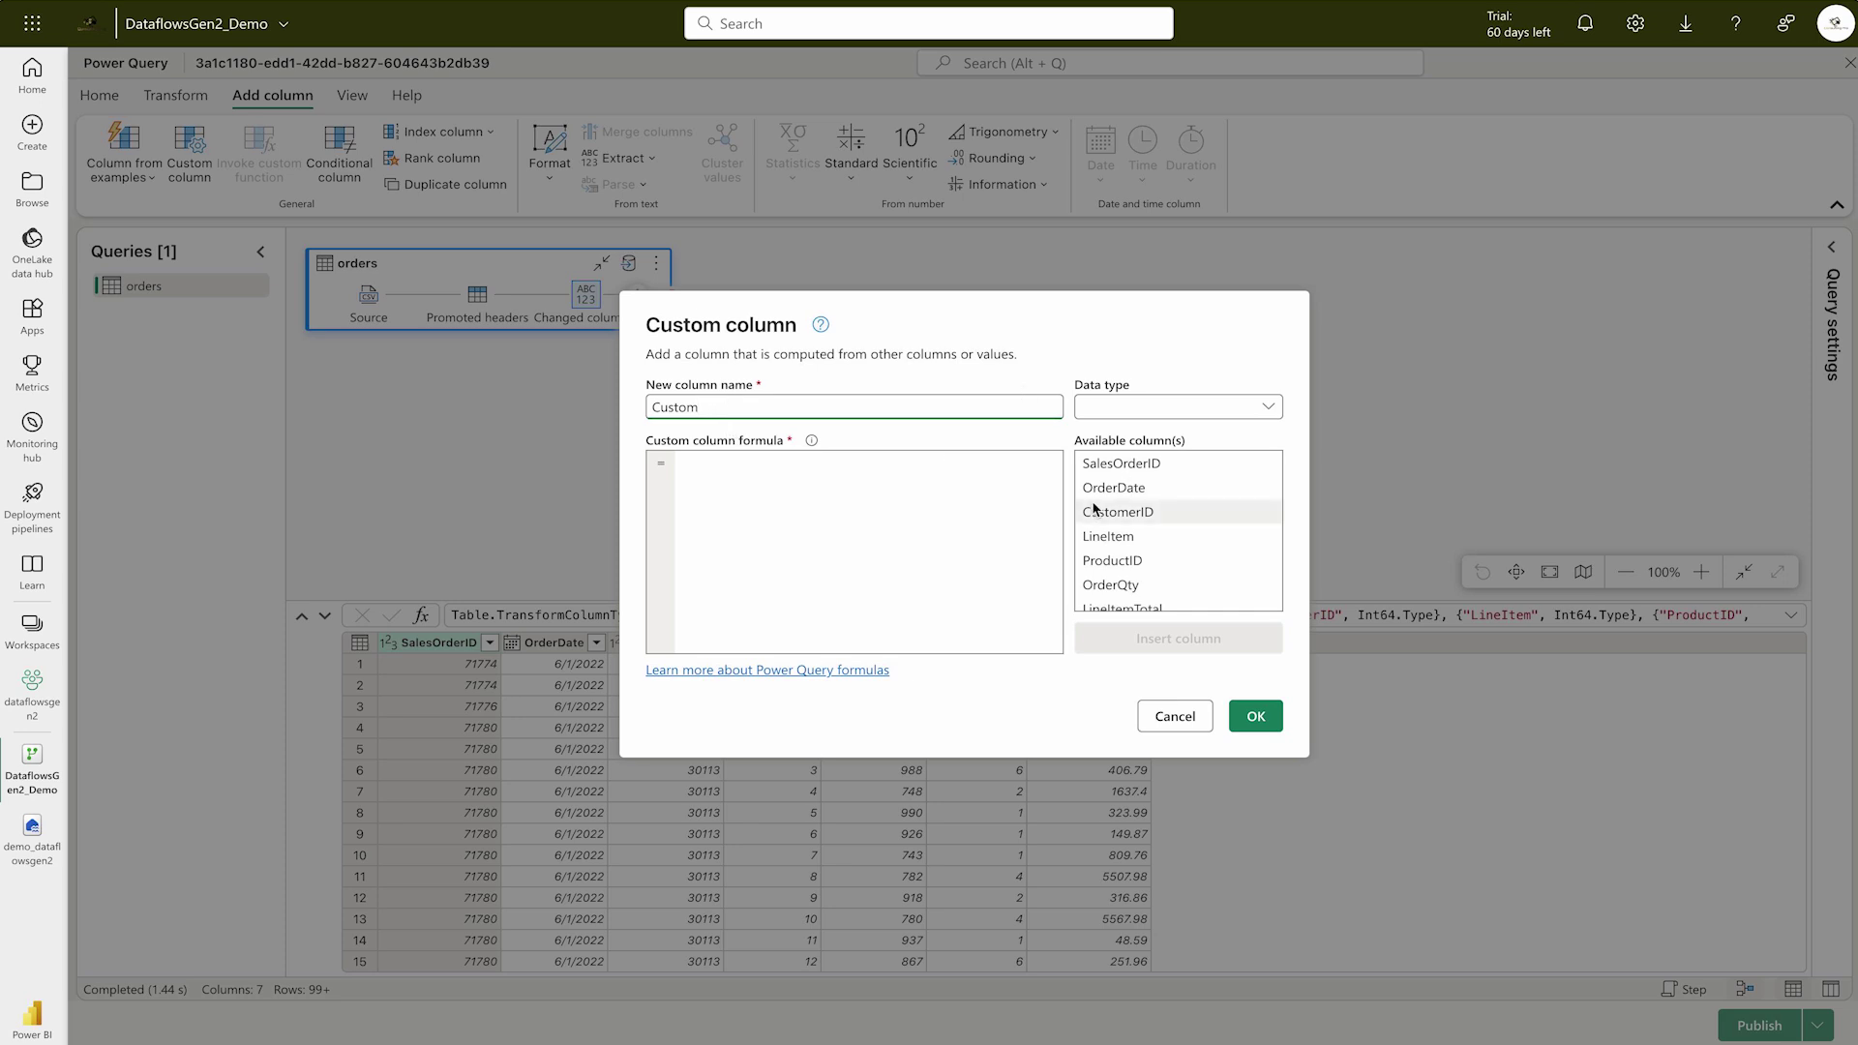
pyautogui.doubleClick(666, 405)
pyautogui.write('MonthNo')
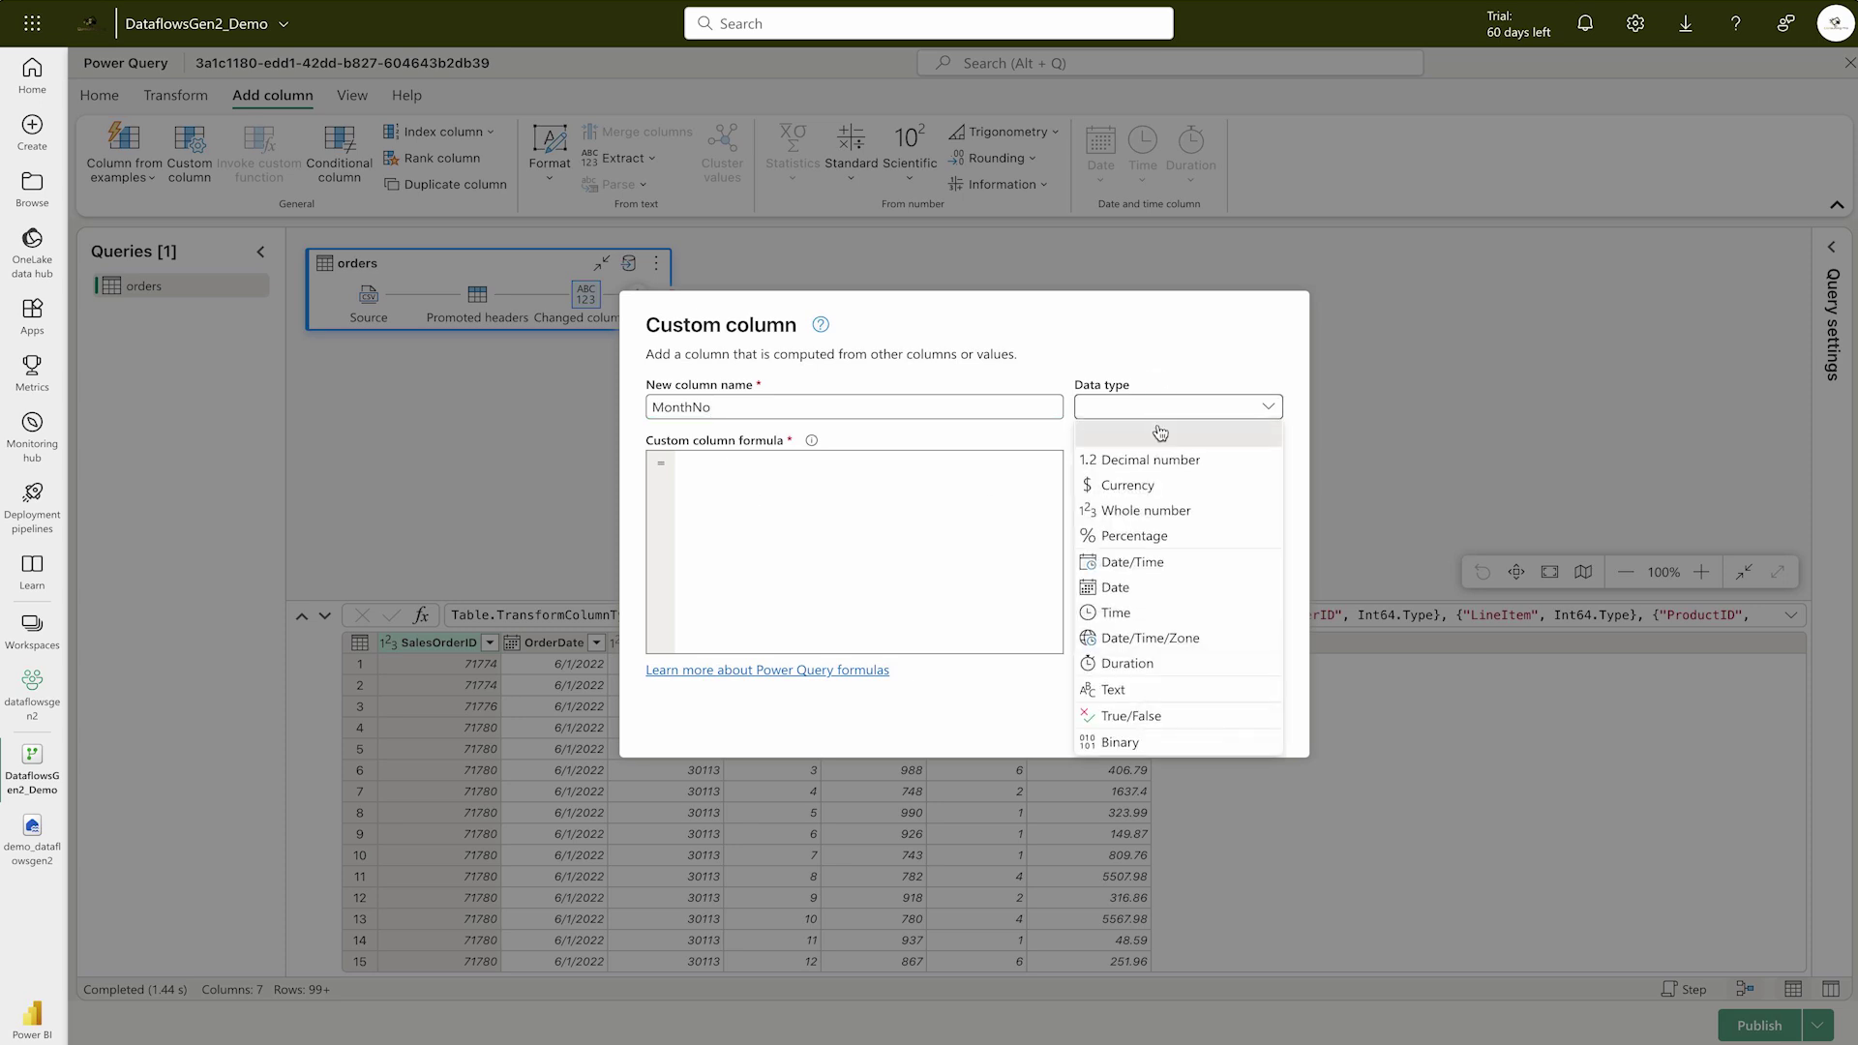
pyautogui.click(1169, 511)
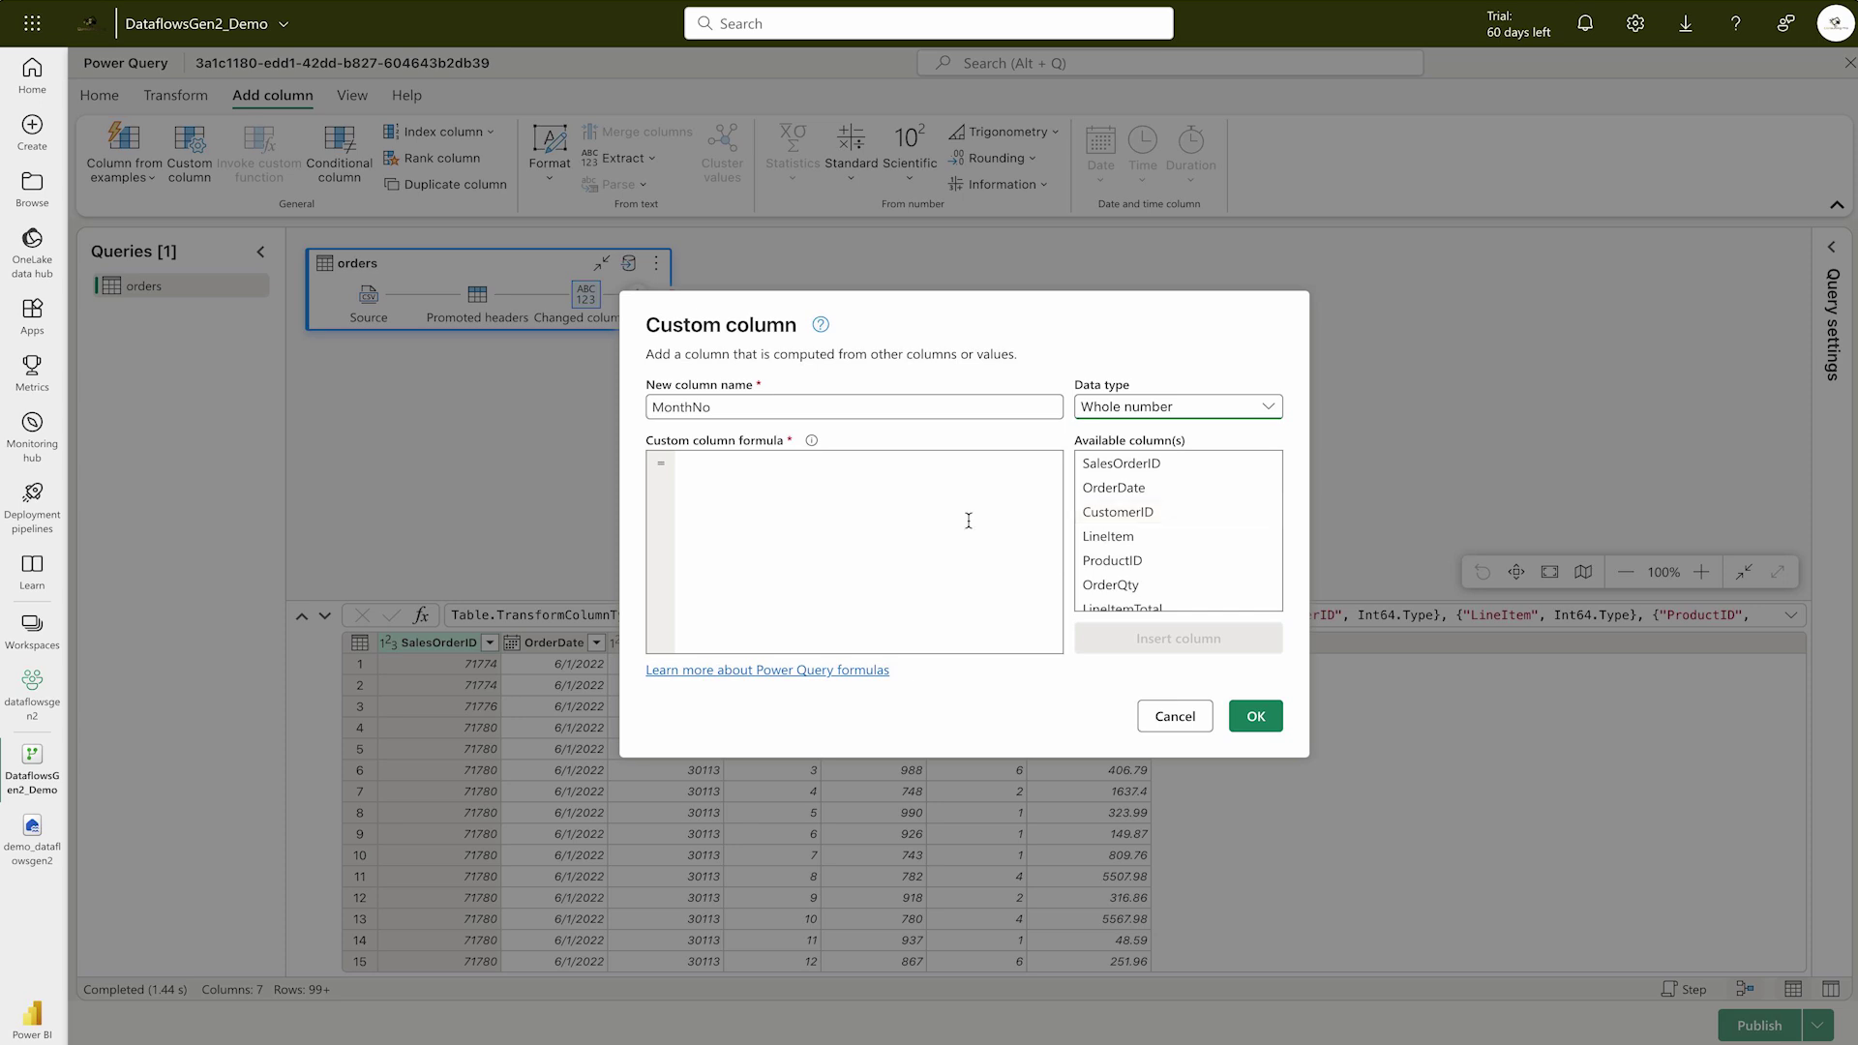
pyautogui.click(709, 472)
pyautogui.write('Date.Month')
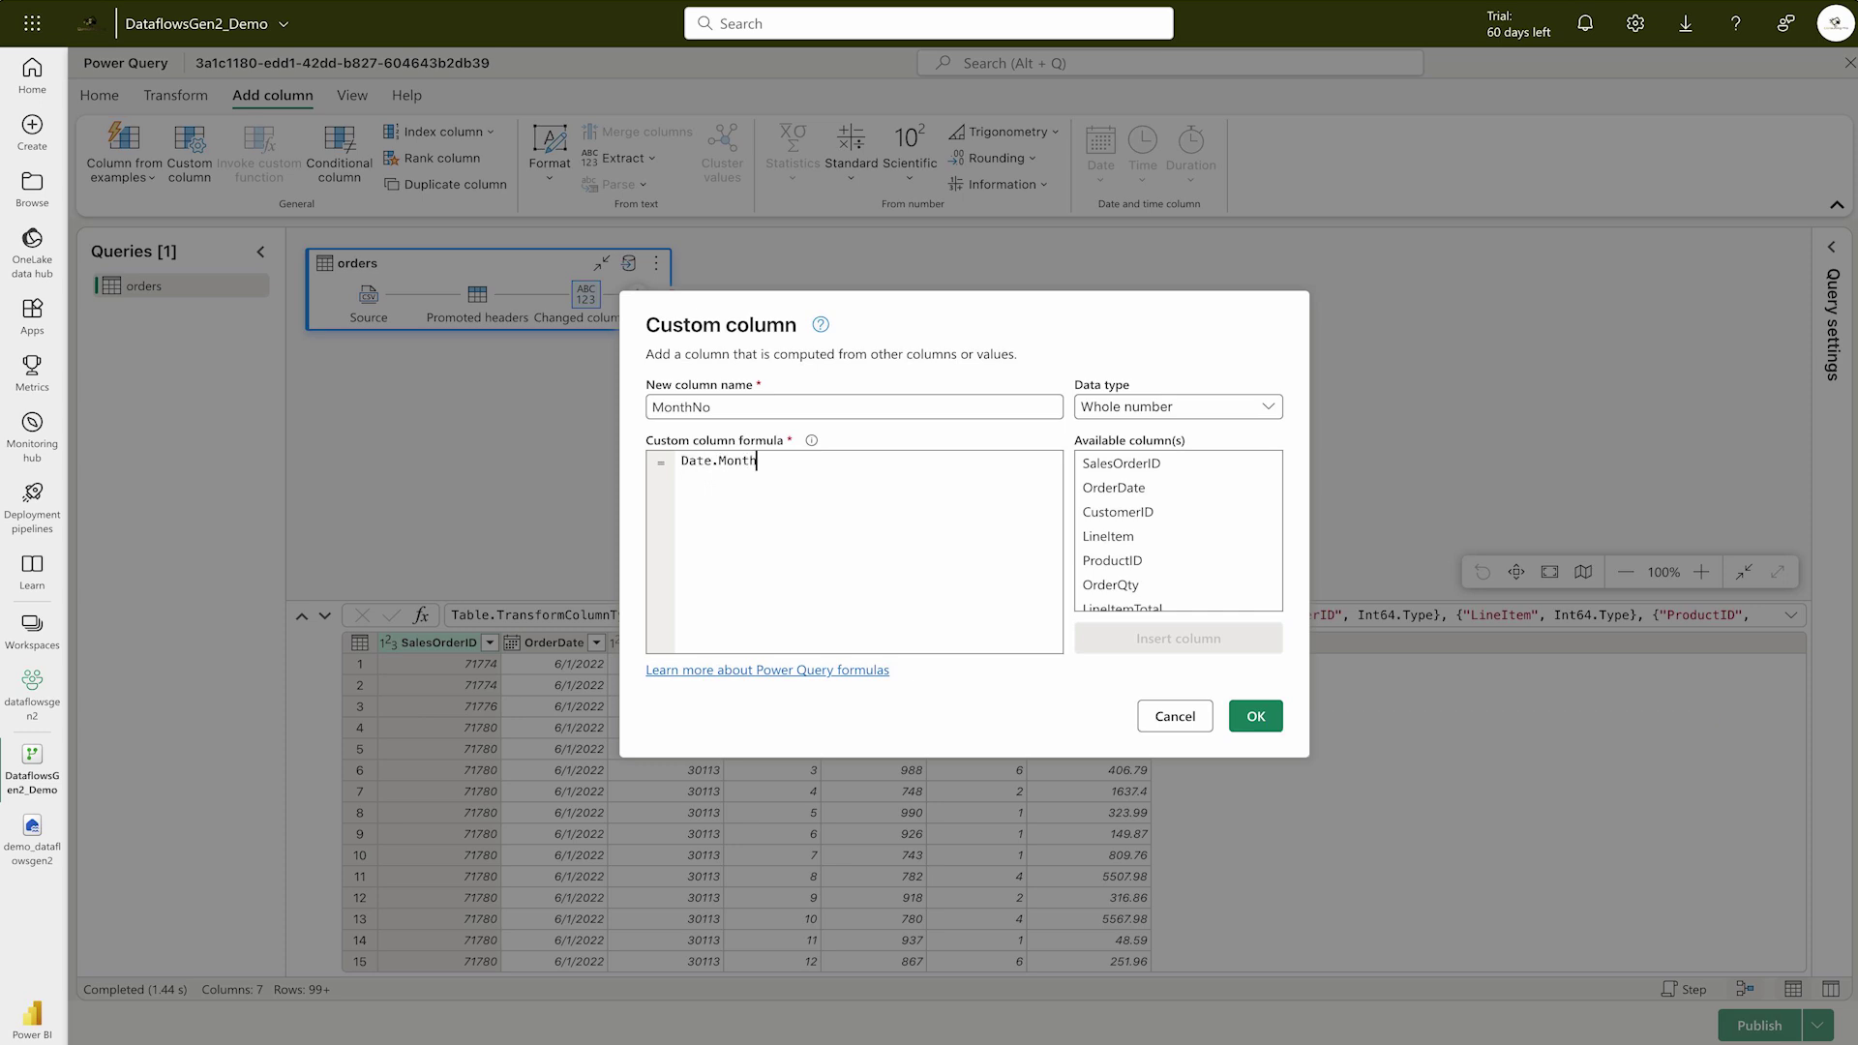
pyautogui.write('(')
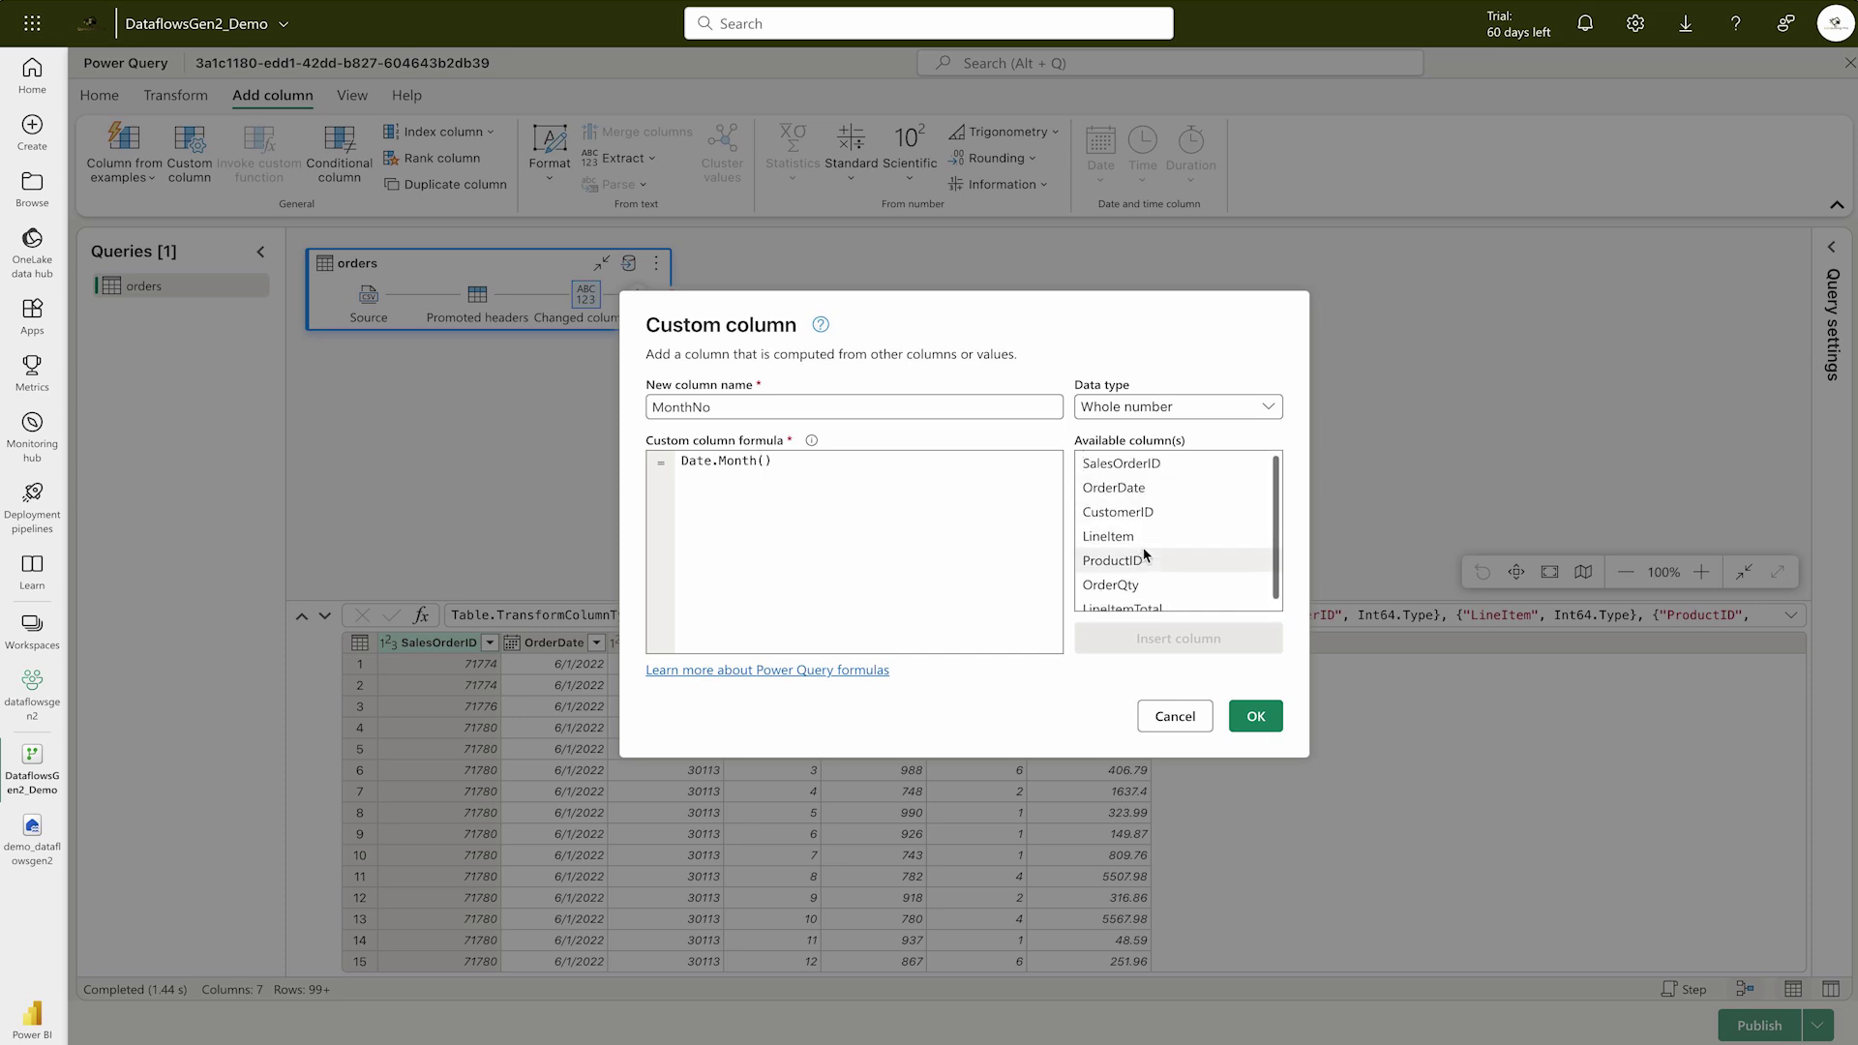
pyautogui.click(1118, 491)
pyautogui.doubleClick(1118, 490)
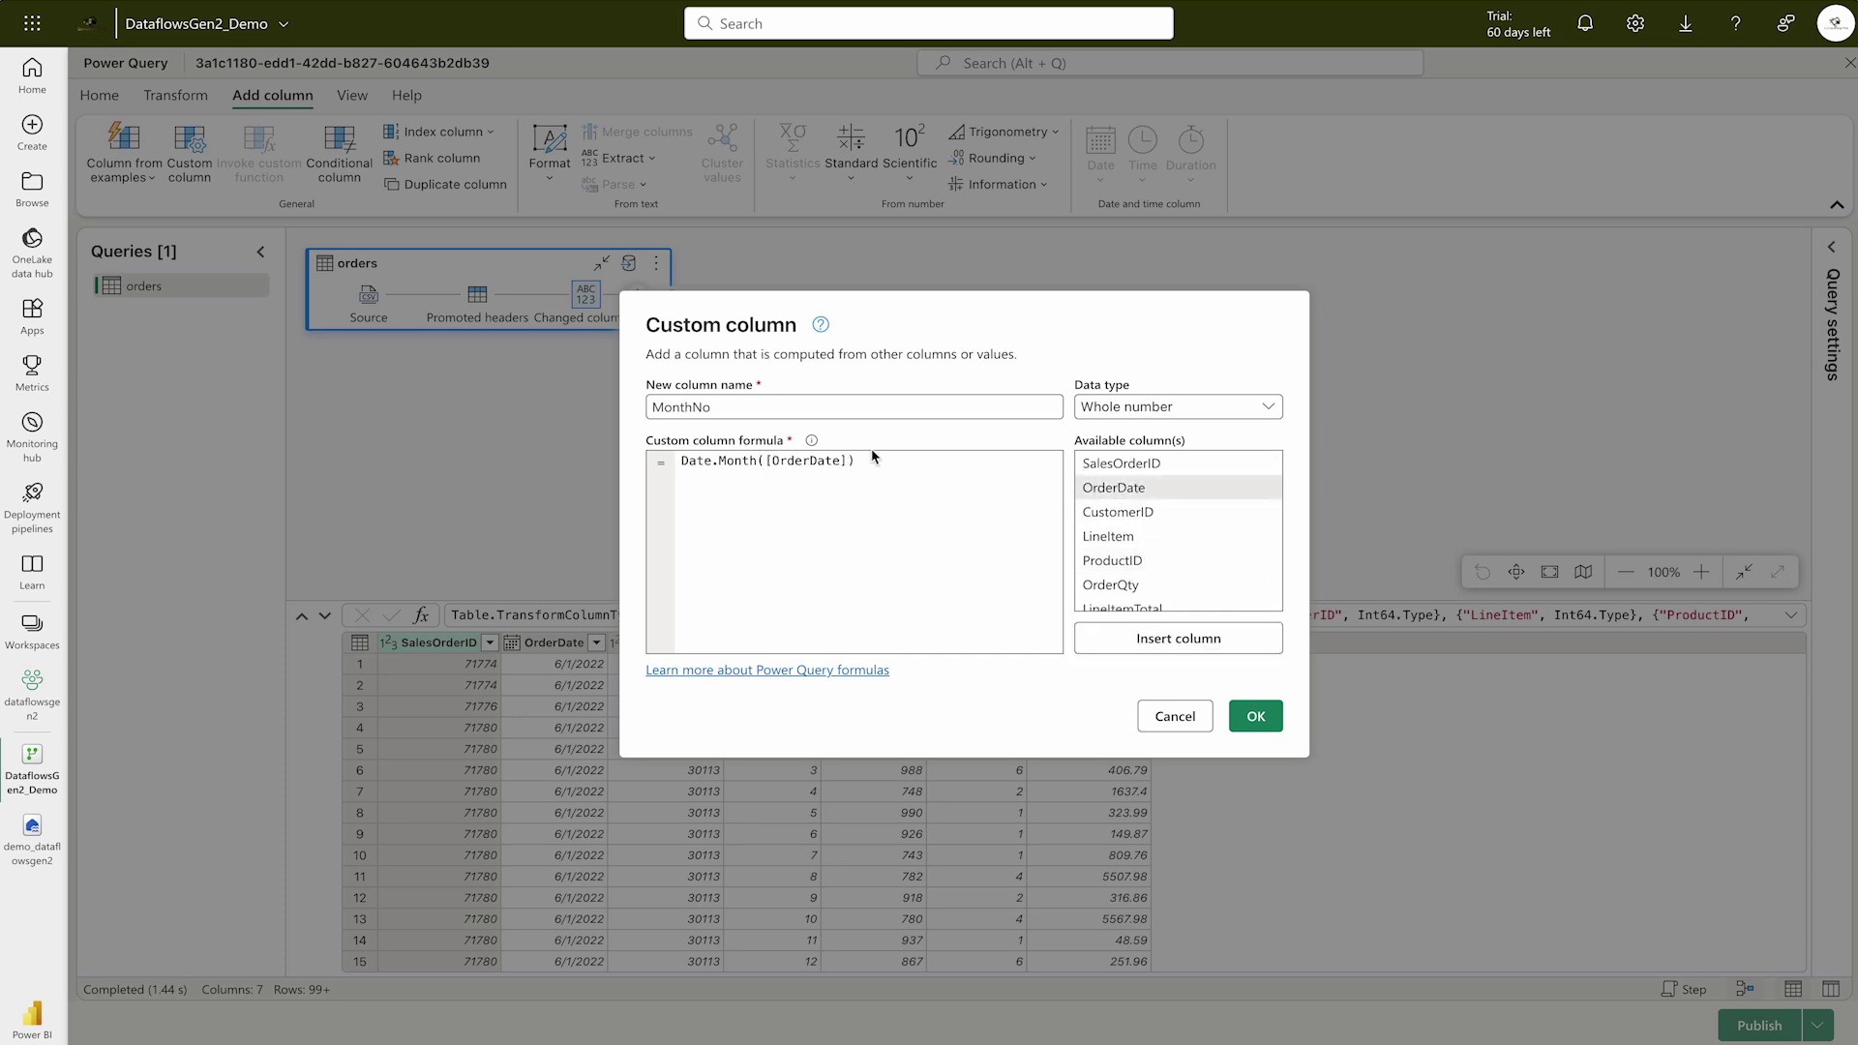
pyautogui.click(1266, 721)
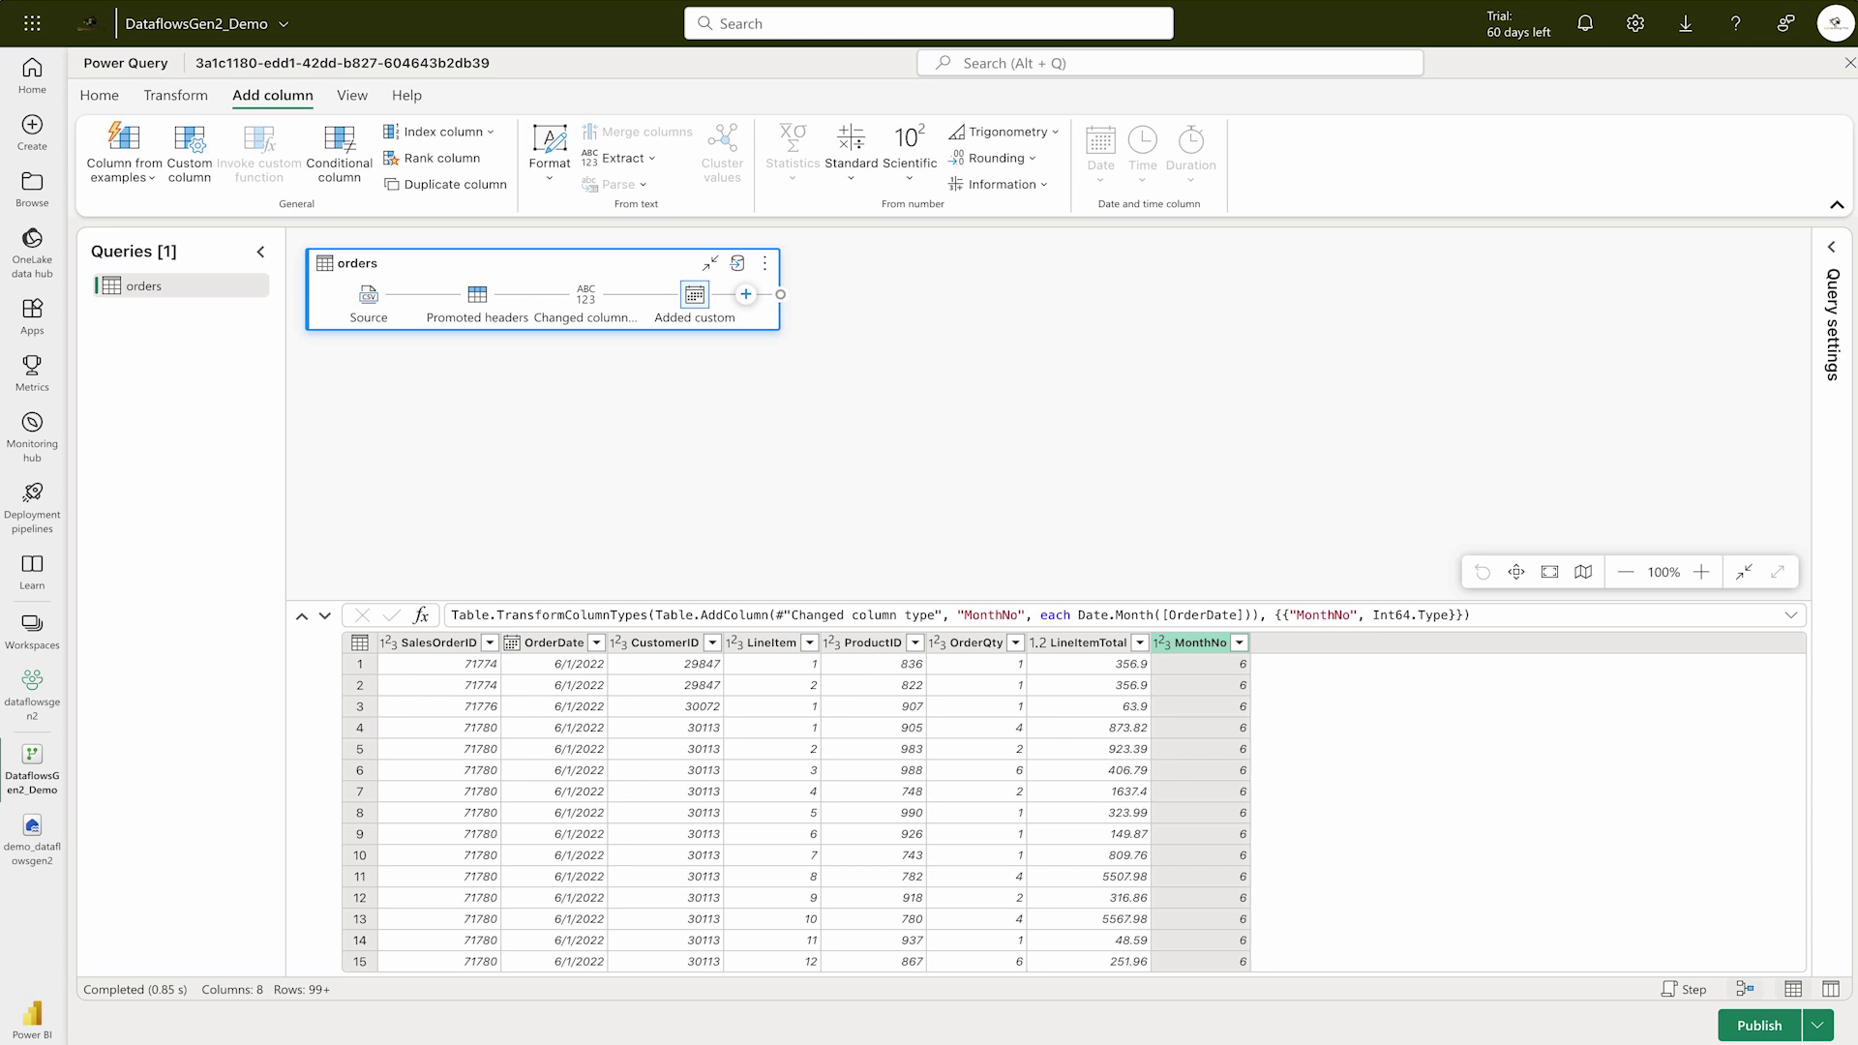
# Review the Added custom step, where MonthNo shows 6 for June 2022 orders, and bring up publishing options
pyautogui.click(746, 295)
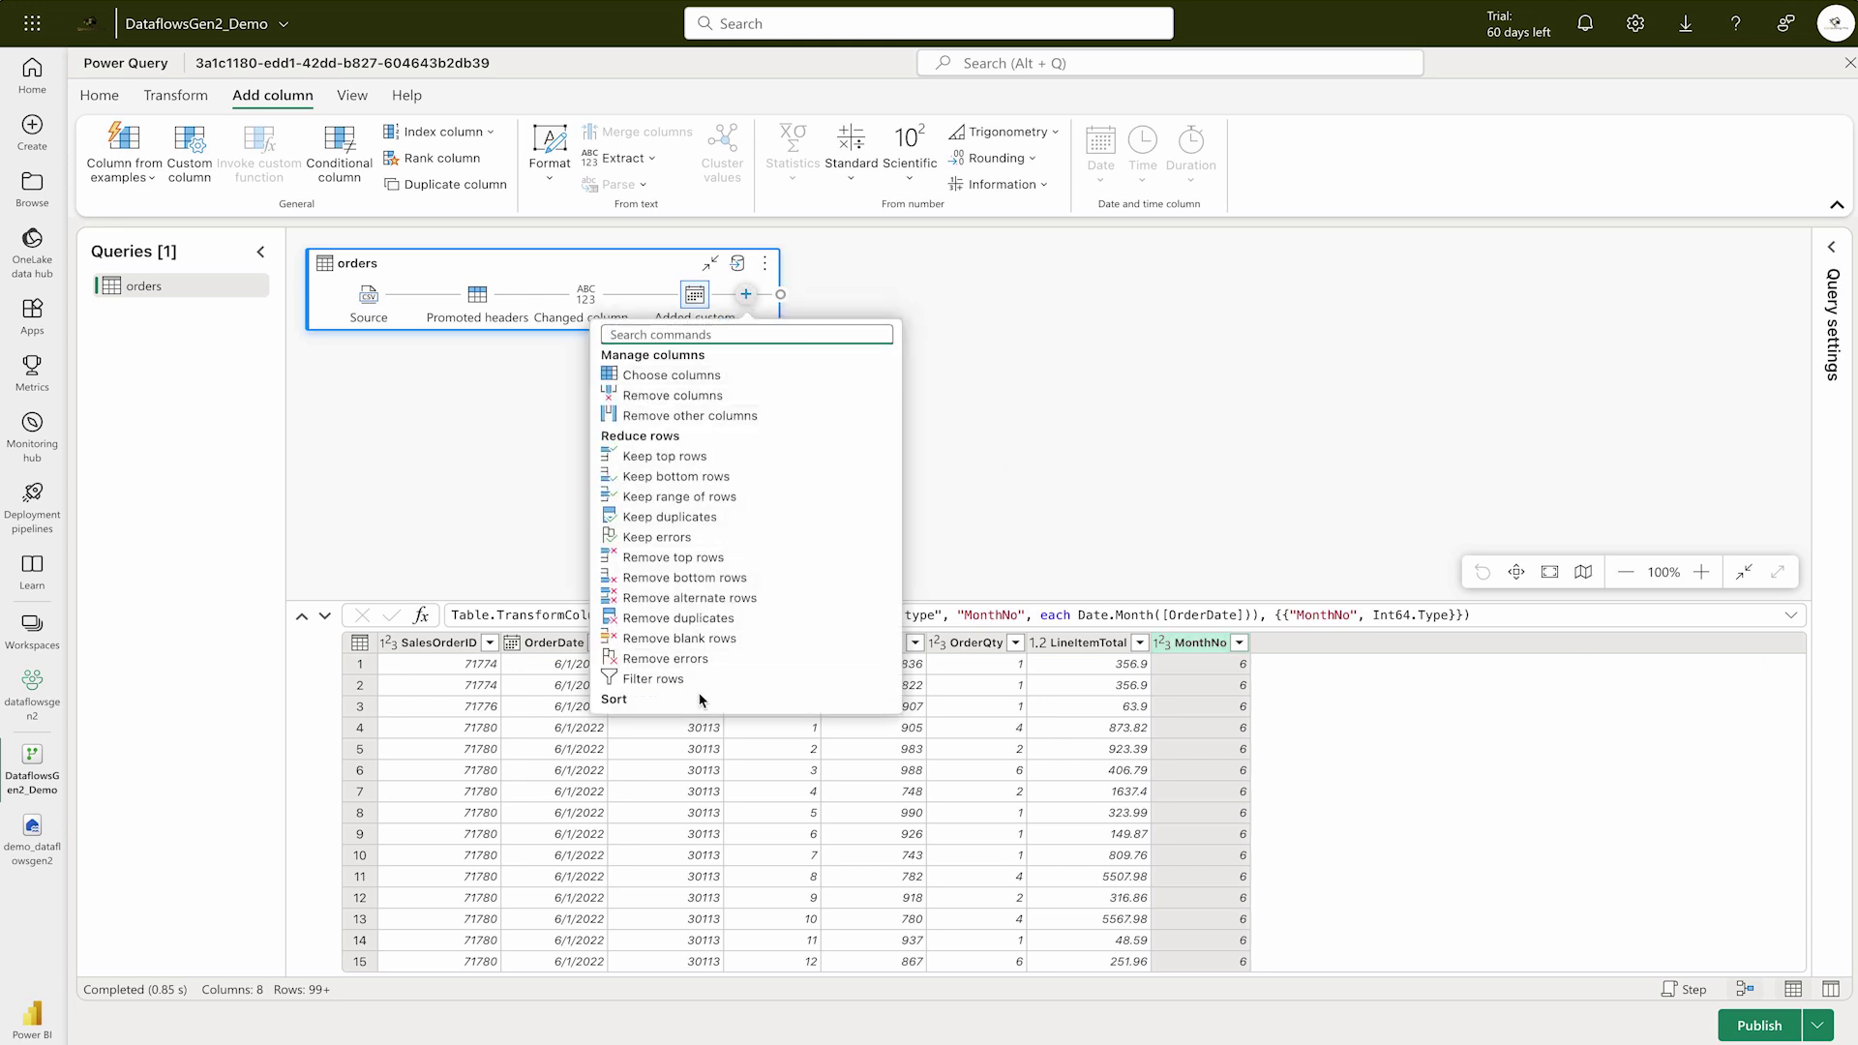
pyautogui.click(950, 332)
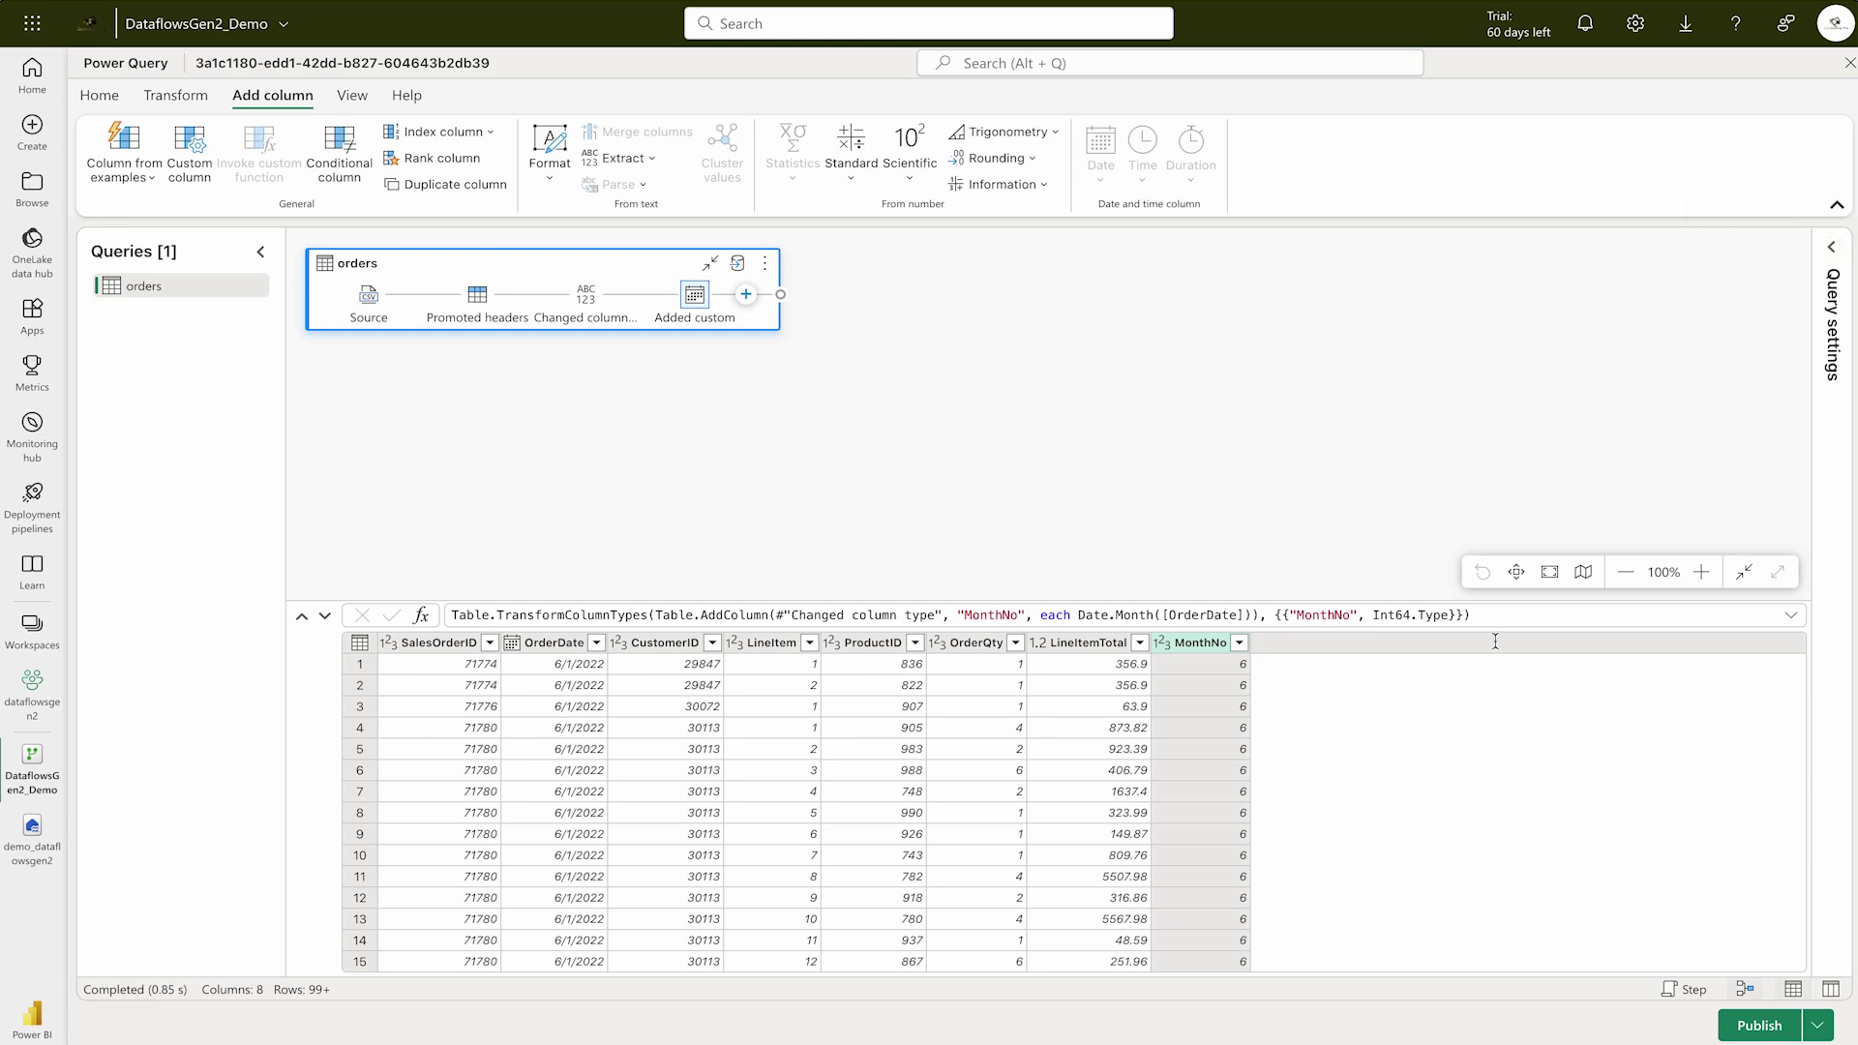
pyautogui.click(1819, 1025)
pyautogui.click(1515, 409)
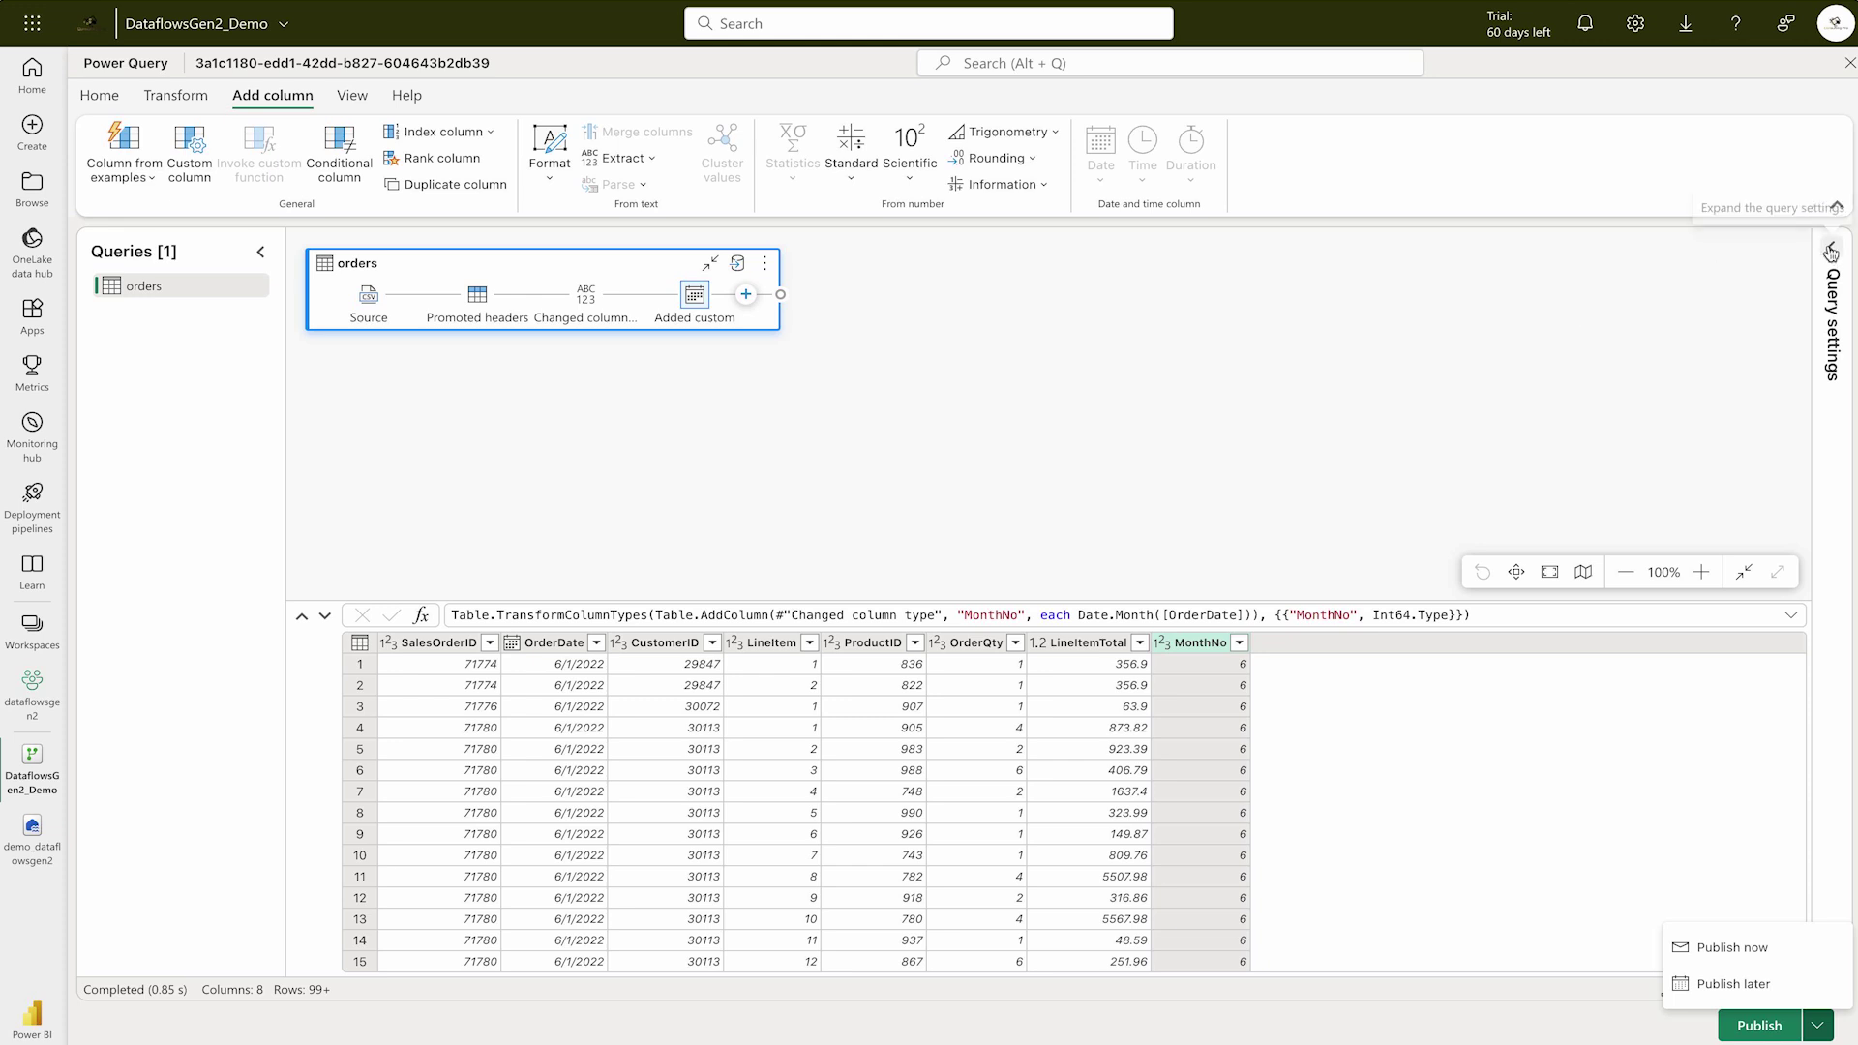
# Expand the orders query settings and publish the dataflow now
pyautogui.click(1831, 249)
pyautogui.click(1485, 428)
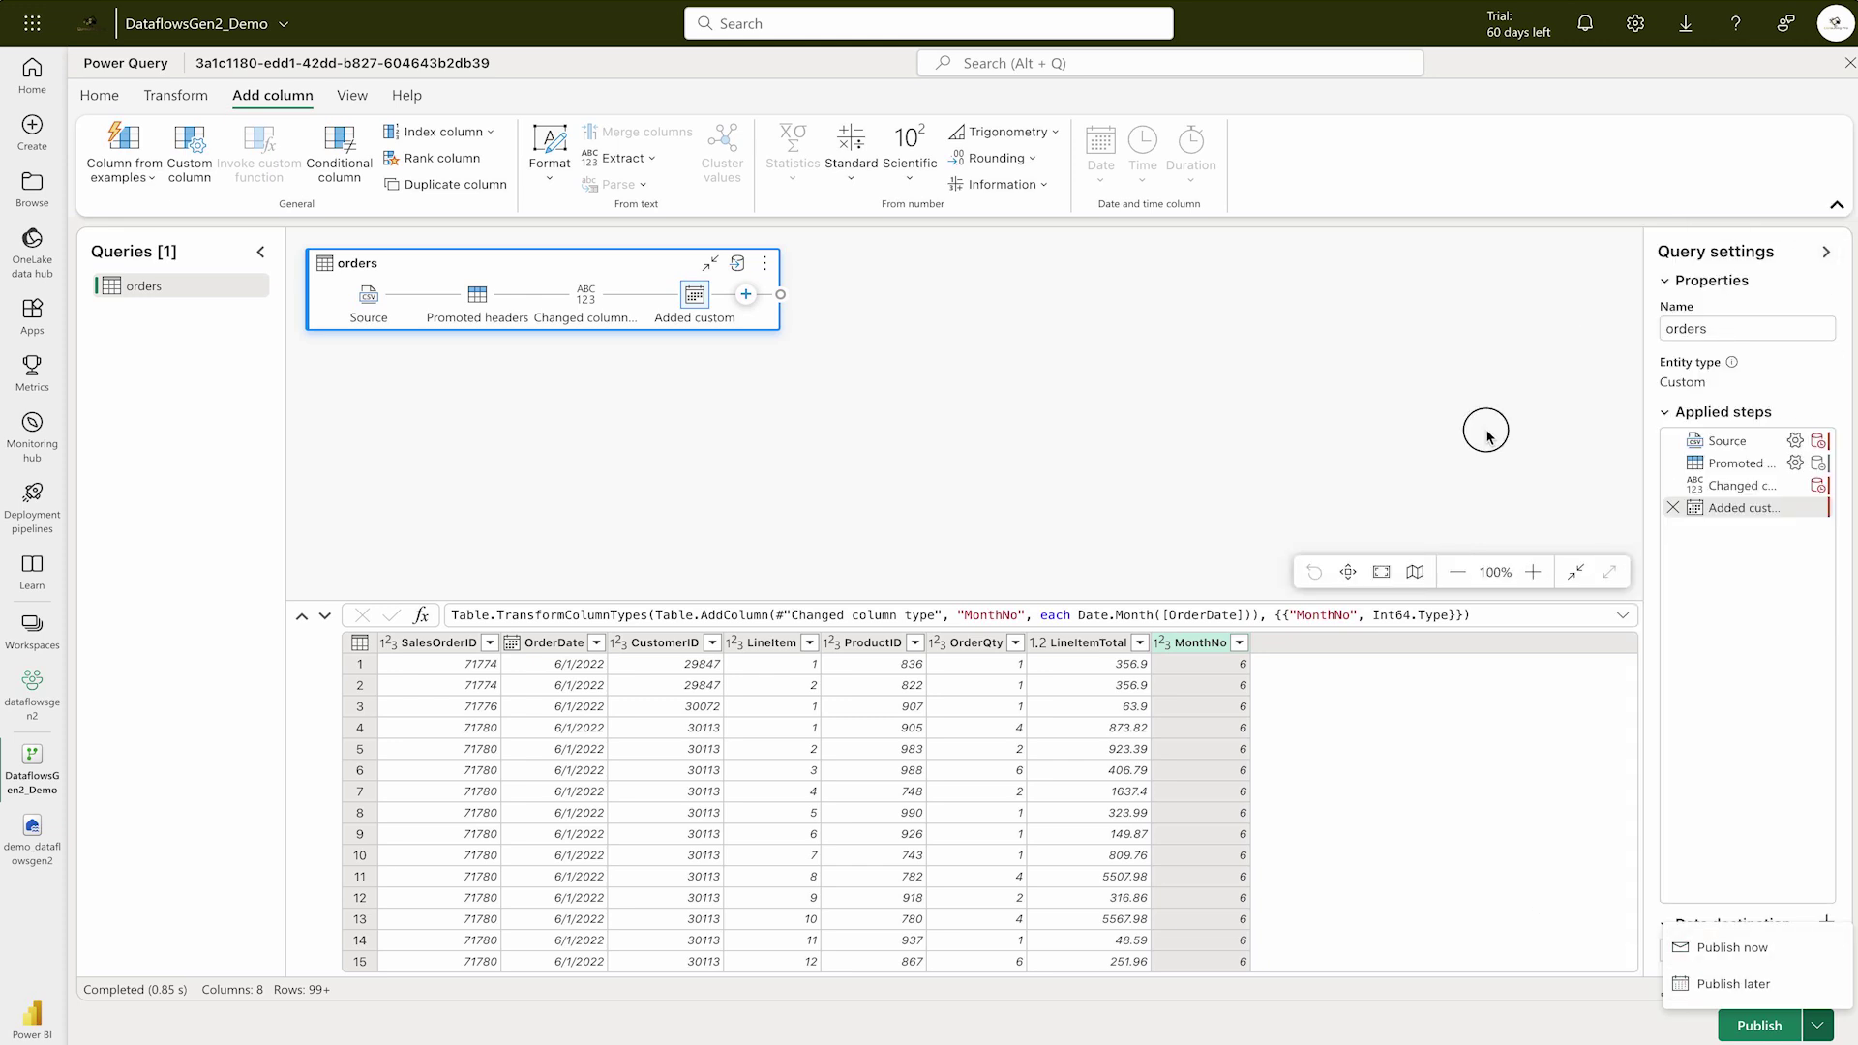
pyautogui.click(1754, 951)
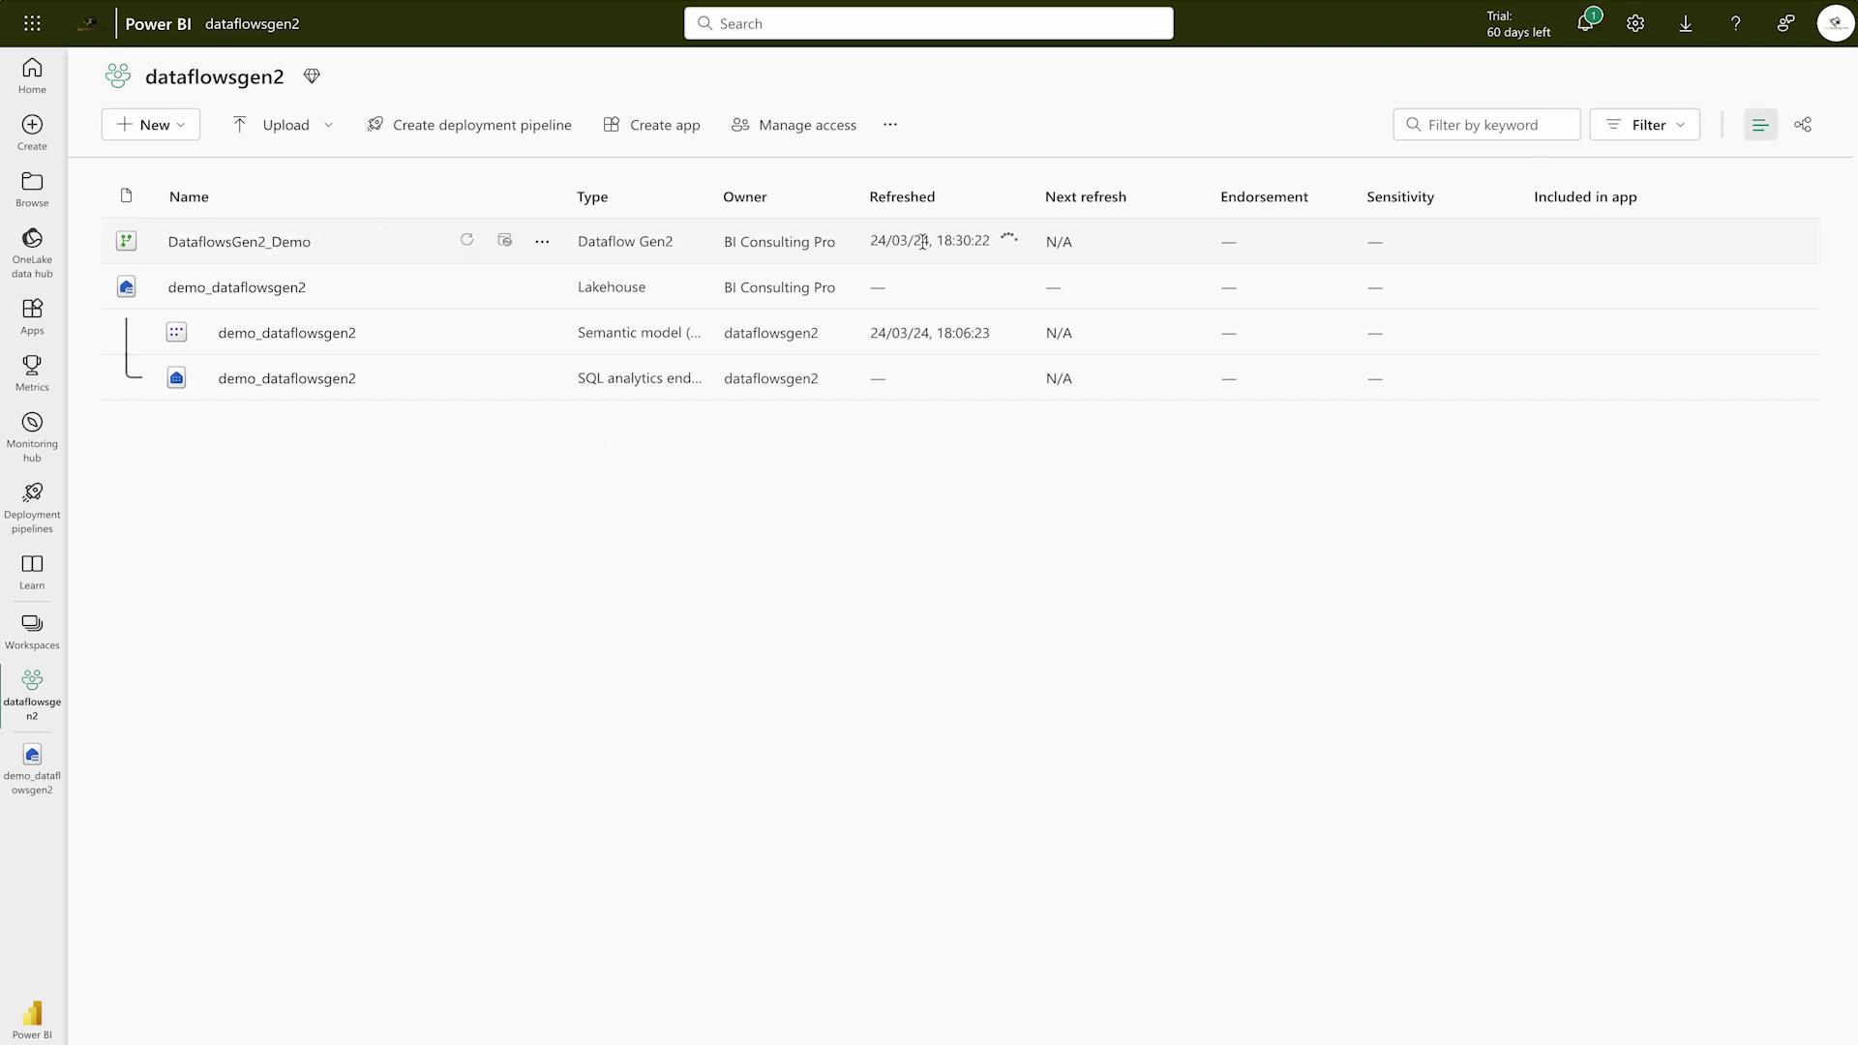
# Open the demo_dataflowsgen2 lakehouse from the dataflowsgen2 workspace list
pyautogui.click(543, 243)
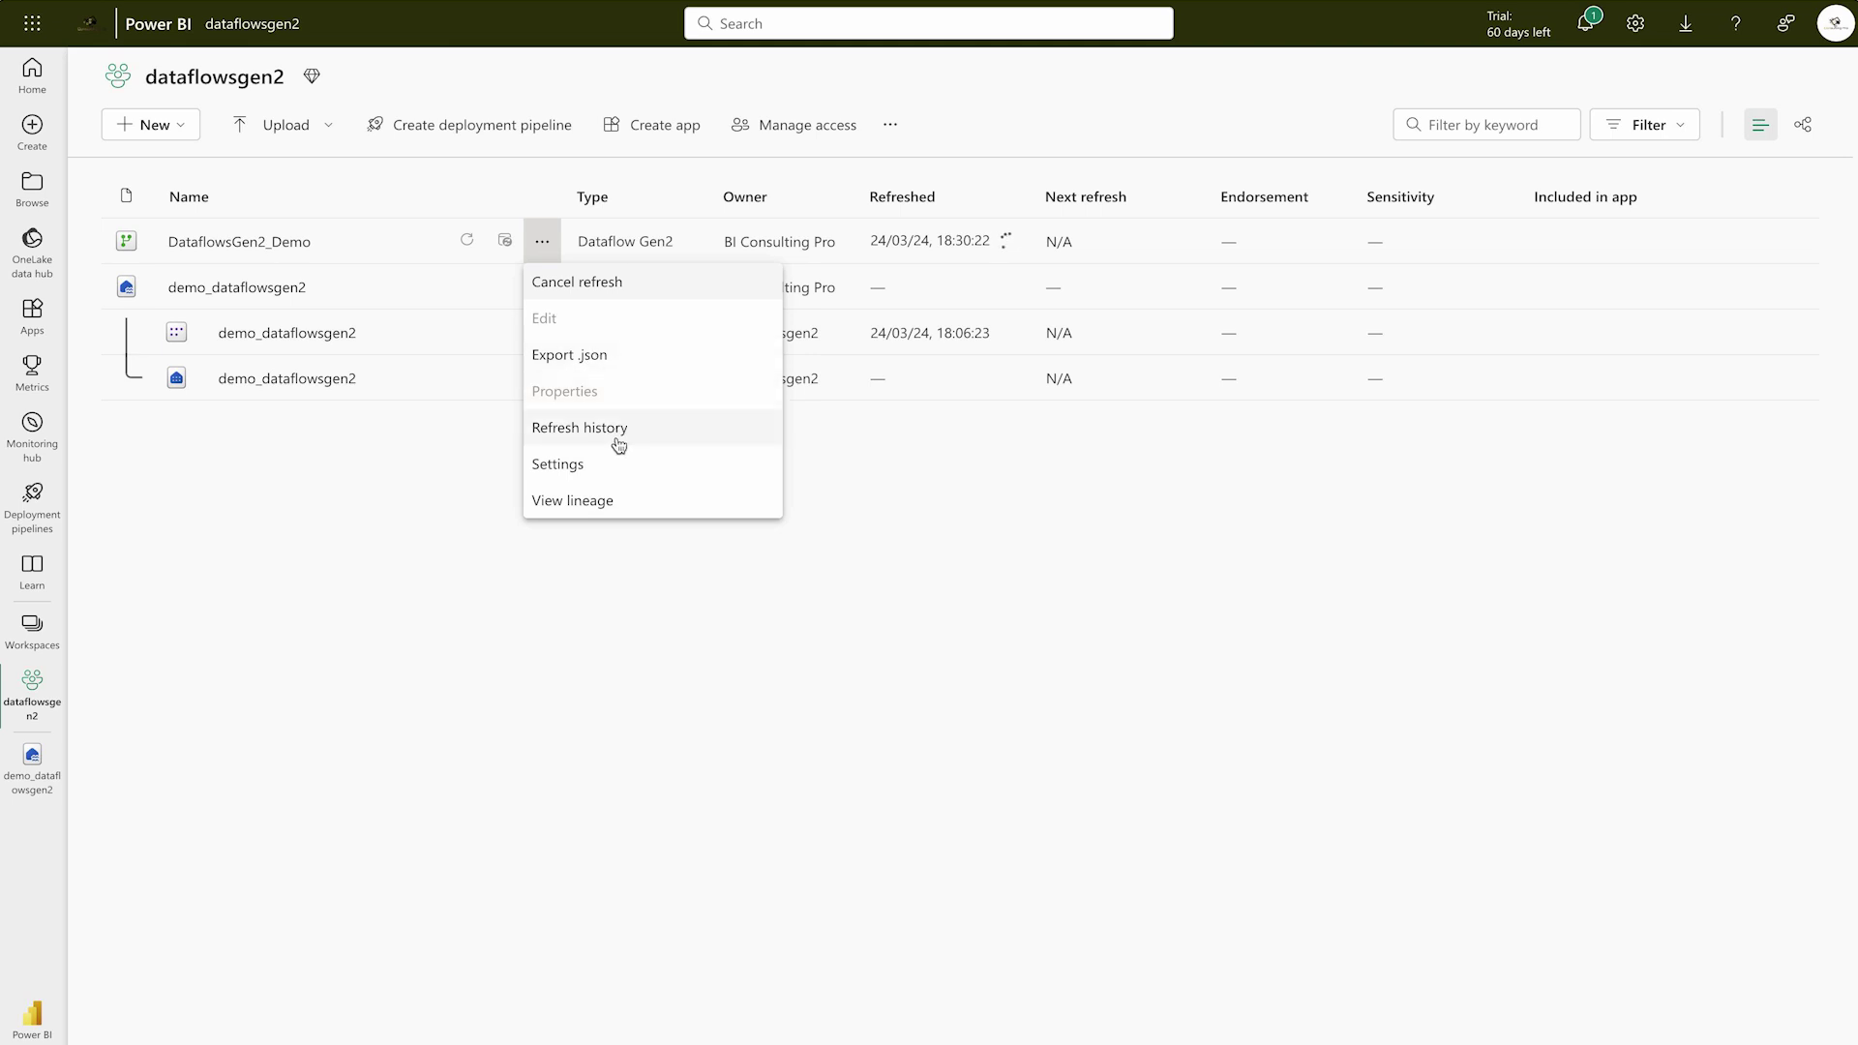
pyautogui.click(638, 640)
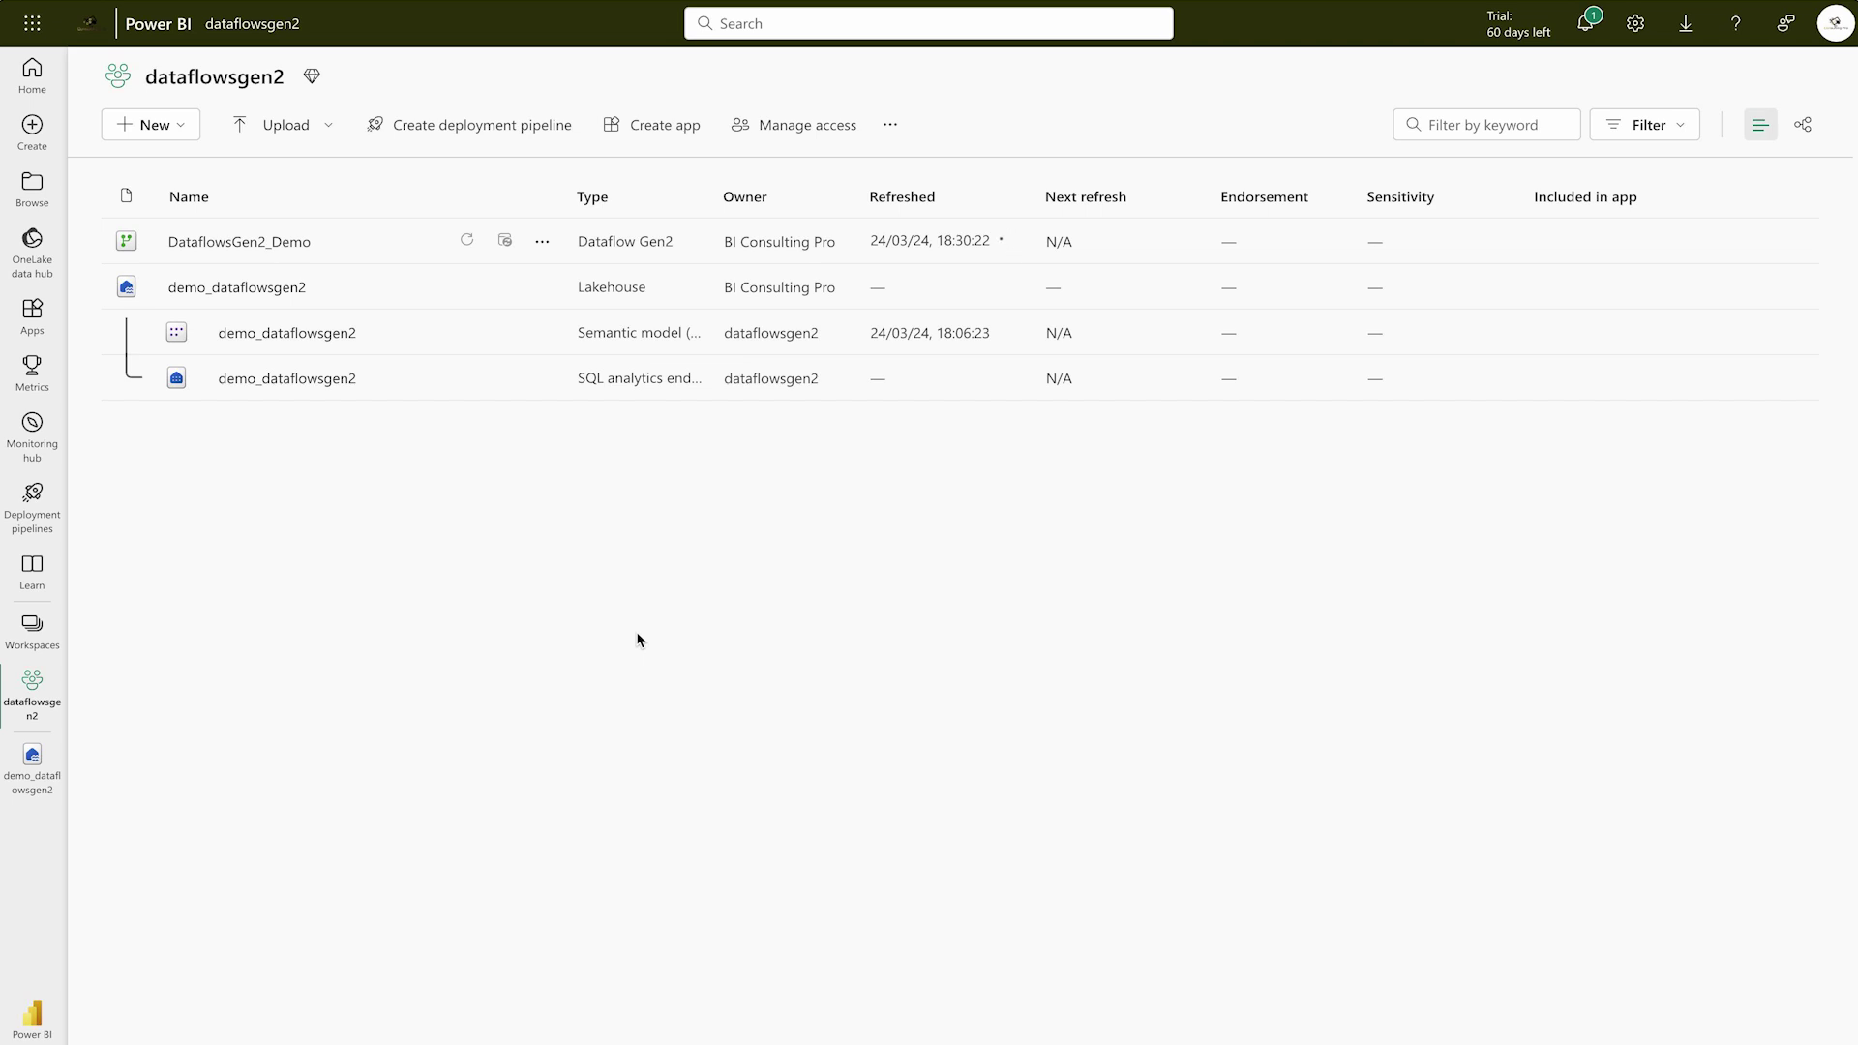
pyautogui.click(236, 287)
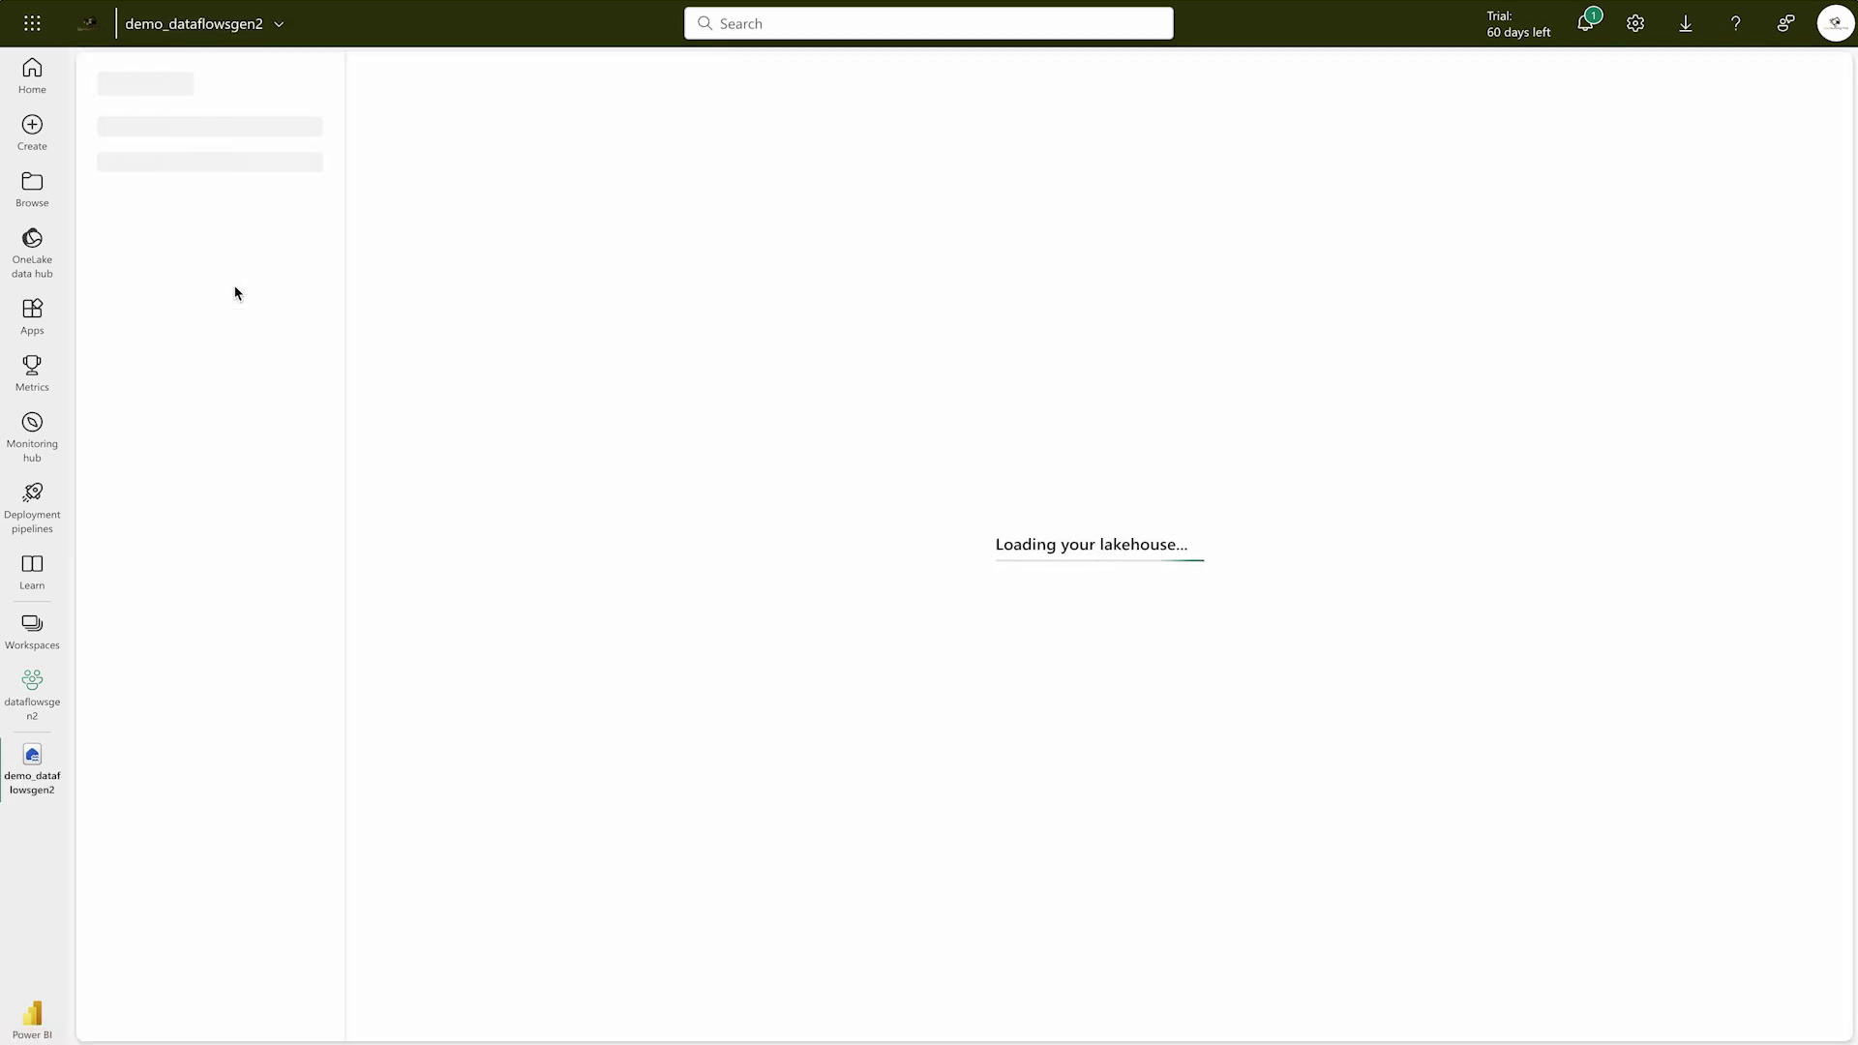
# Expand the lakehouse's Files and Tables folders in the Explorer
pyautogui.click(112, 305)
pyautogui.click(110, 302)
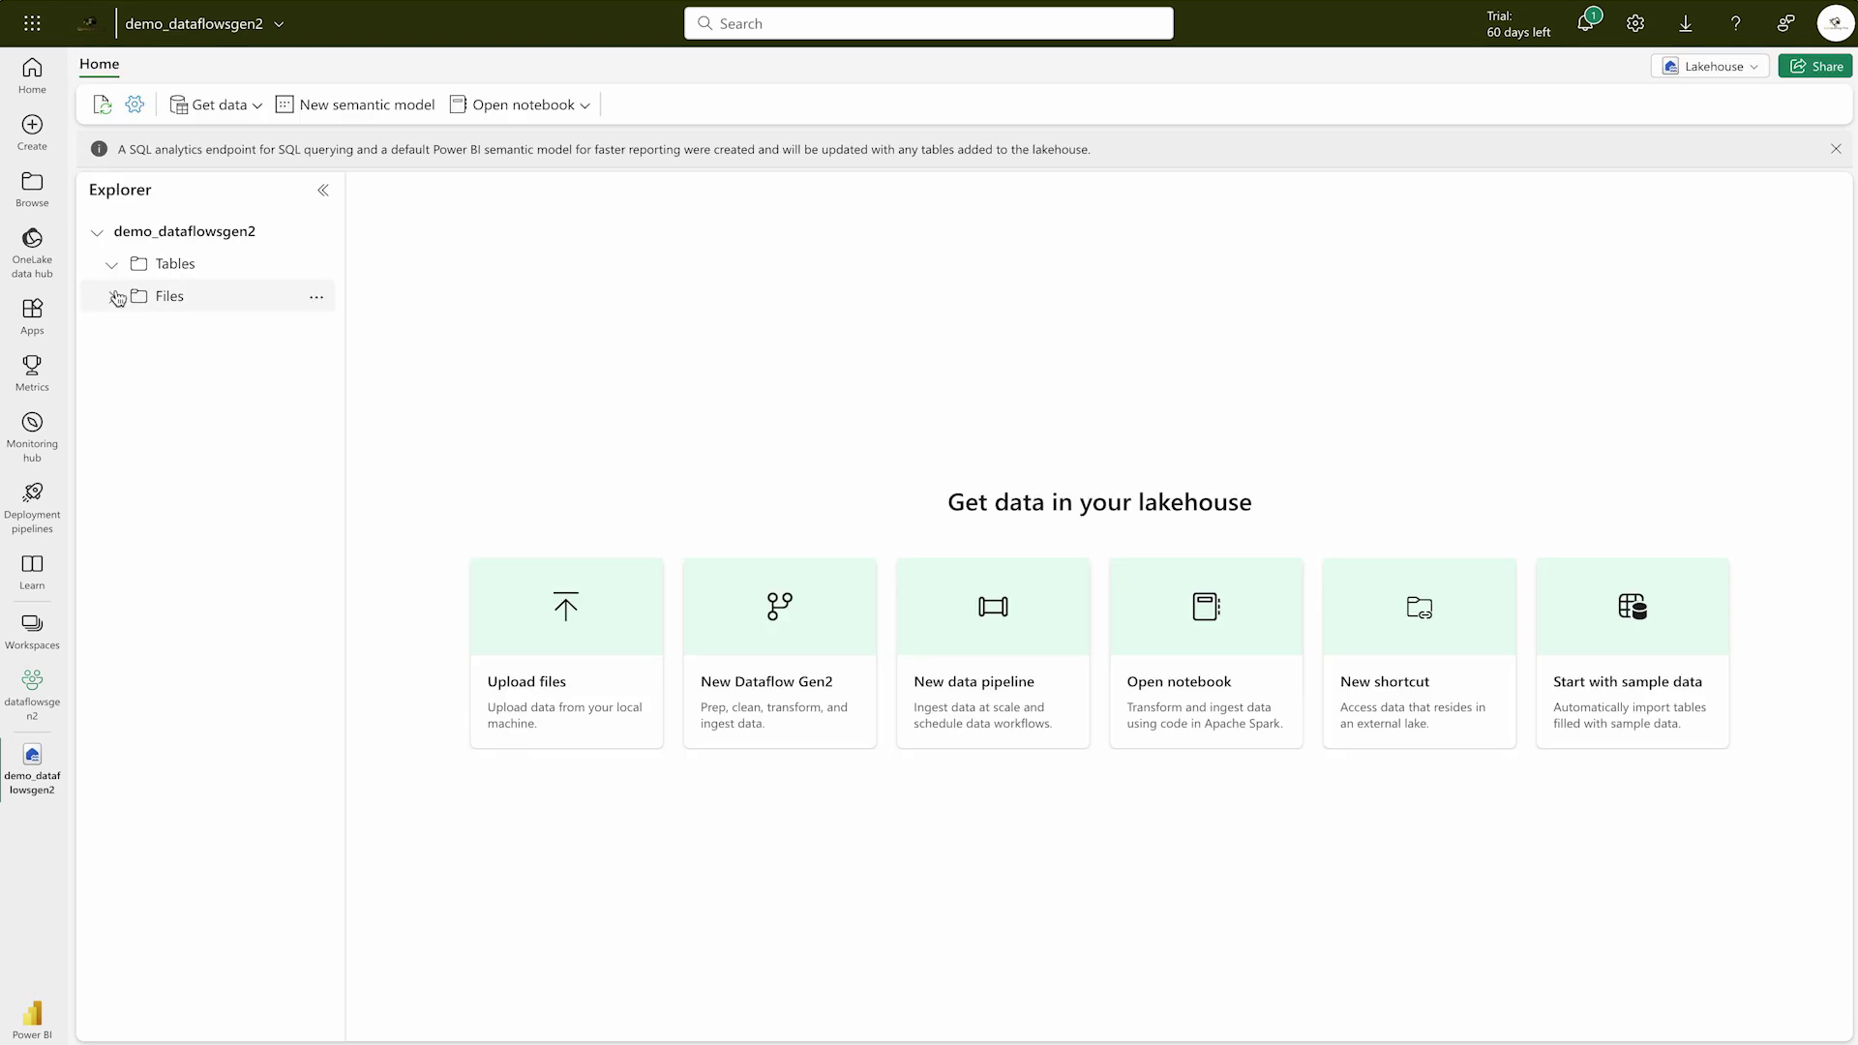
pyautogui.click(108, 264)
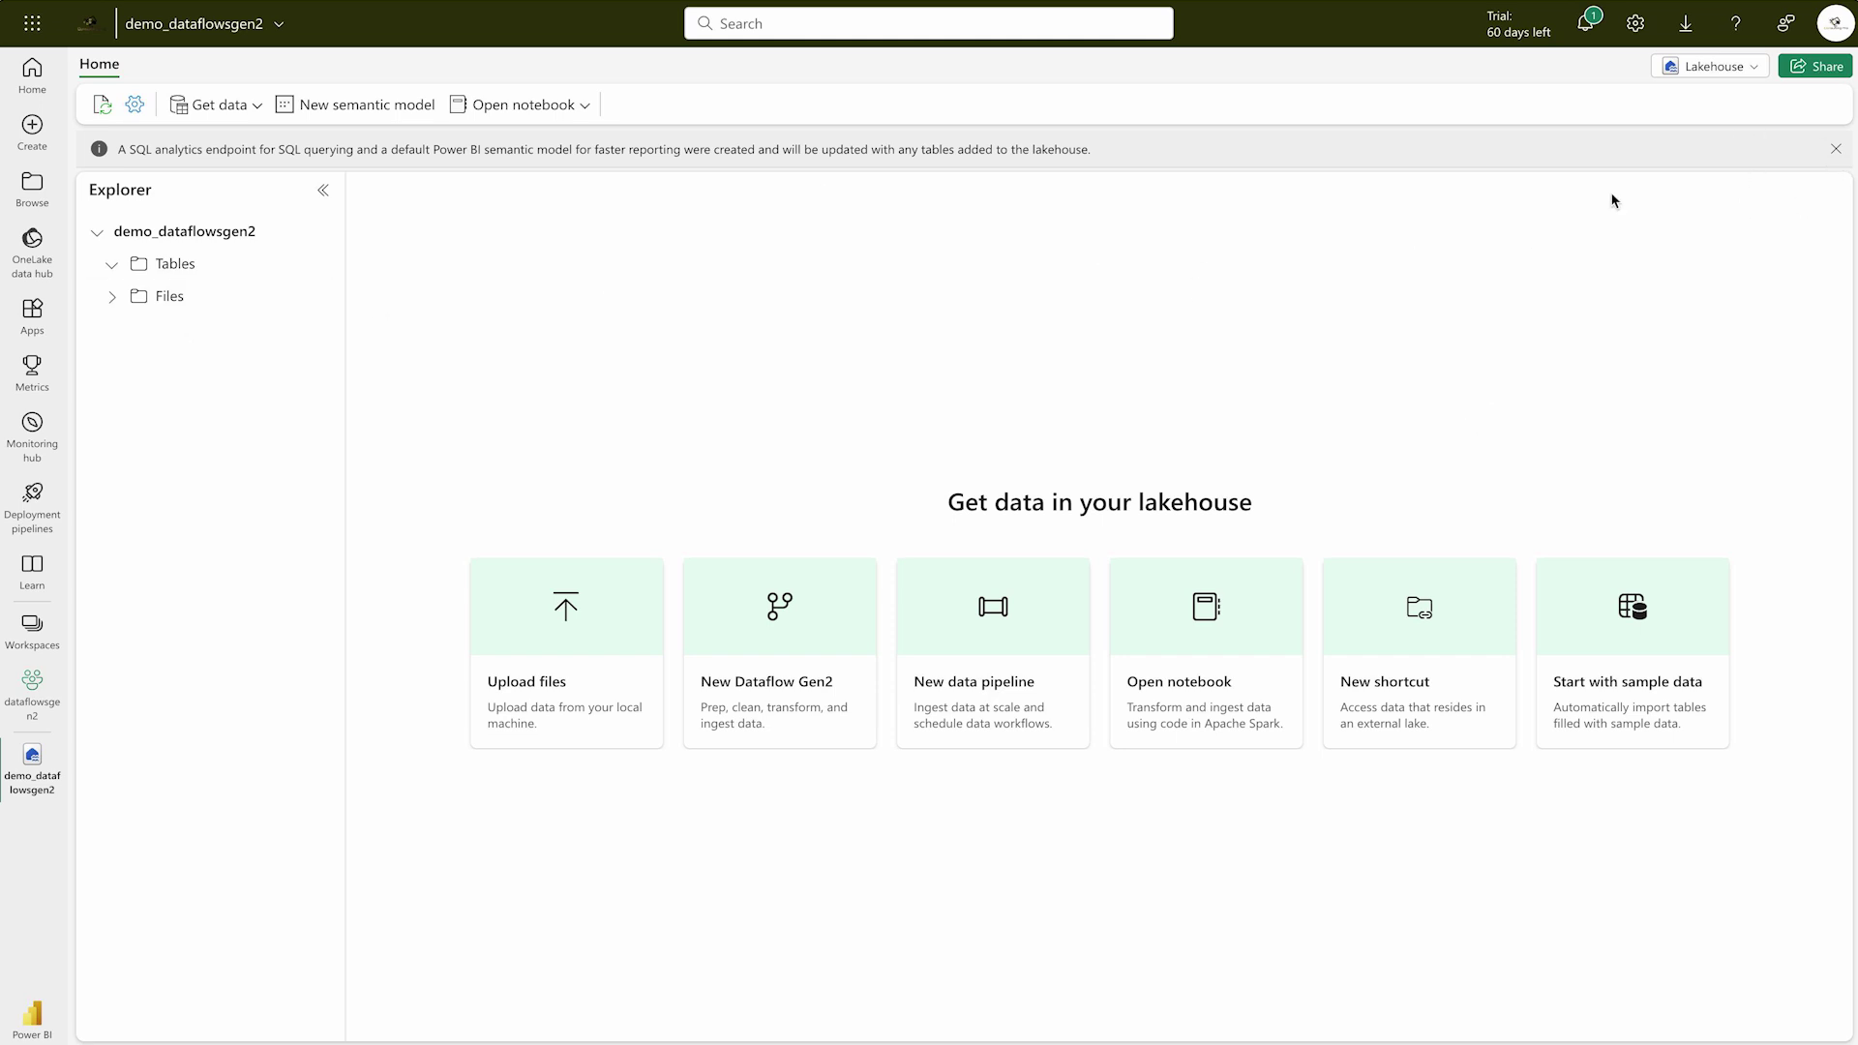
# Check the Lakehouse view choices, then return to the dataflowsgen2 workspace
pyautogui.click(1742, 68)
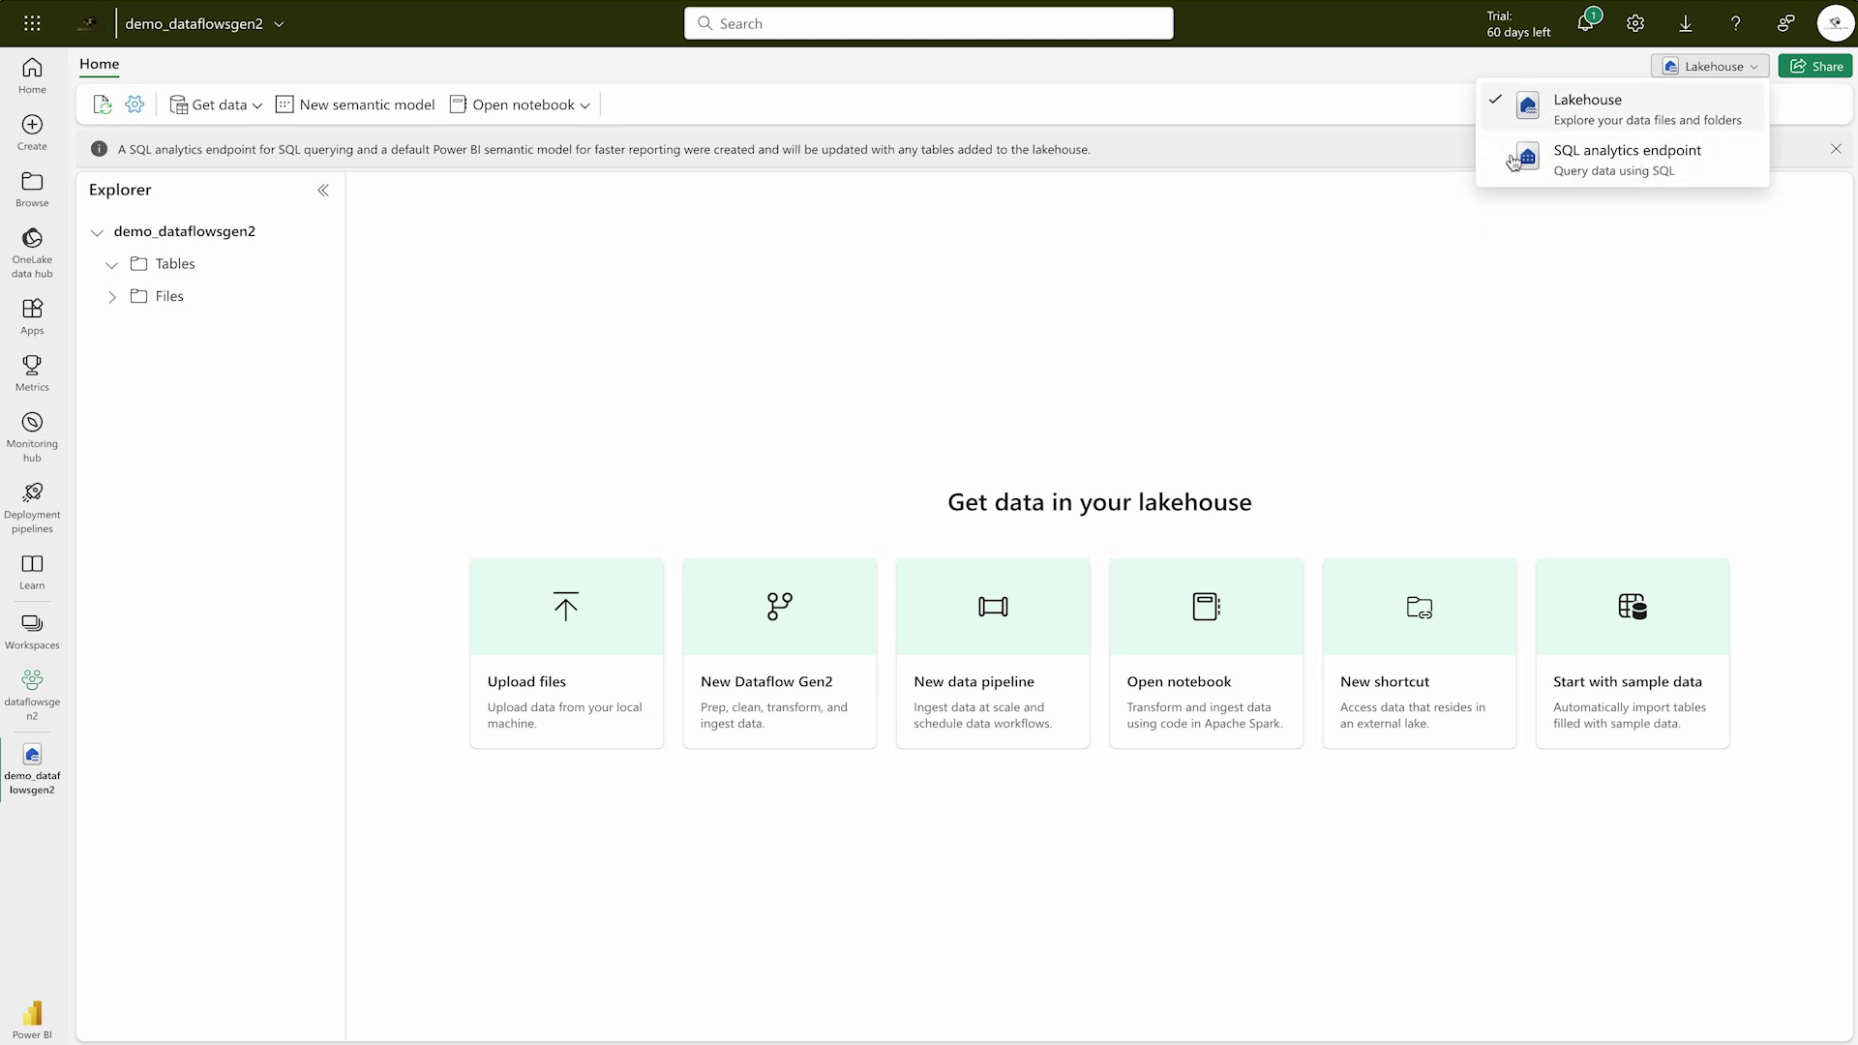
pyautogui.click(1295, 309)
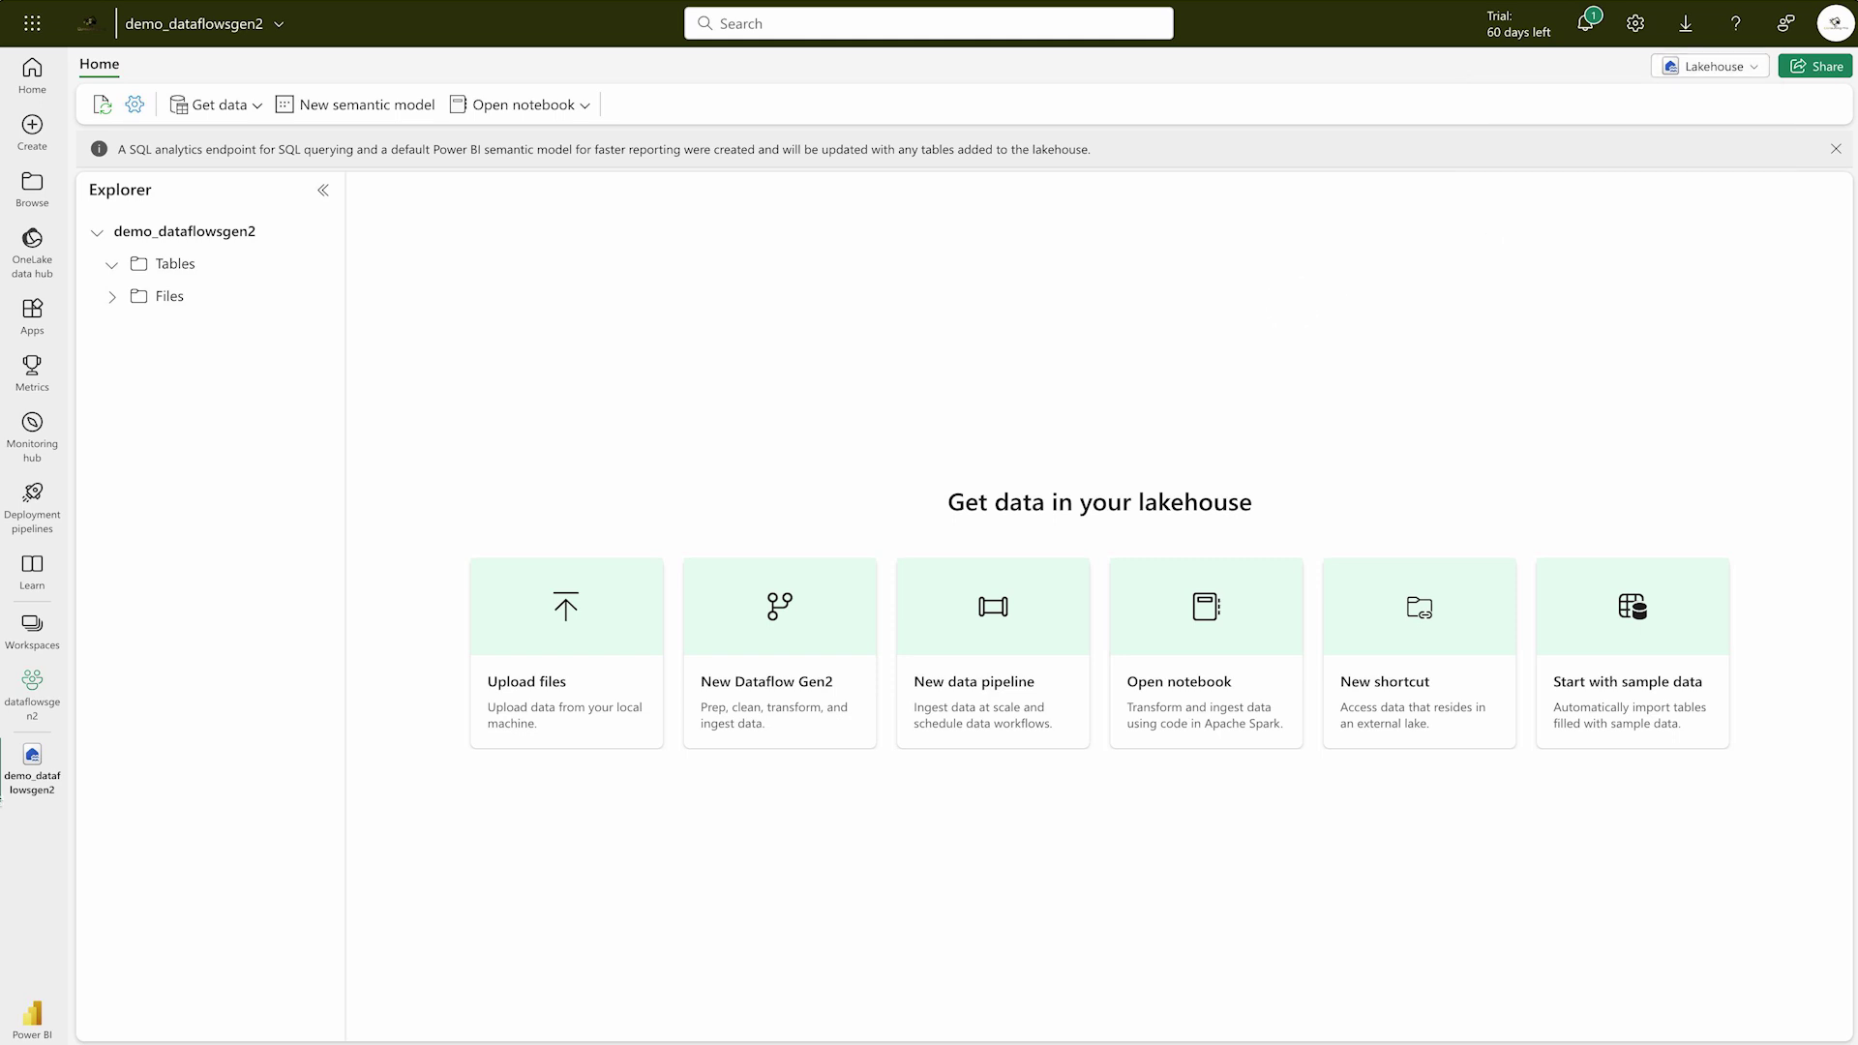
pyautogui.click(43, 631)
pyautogui.click(236, 477)
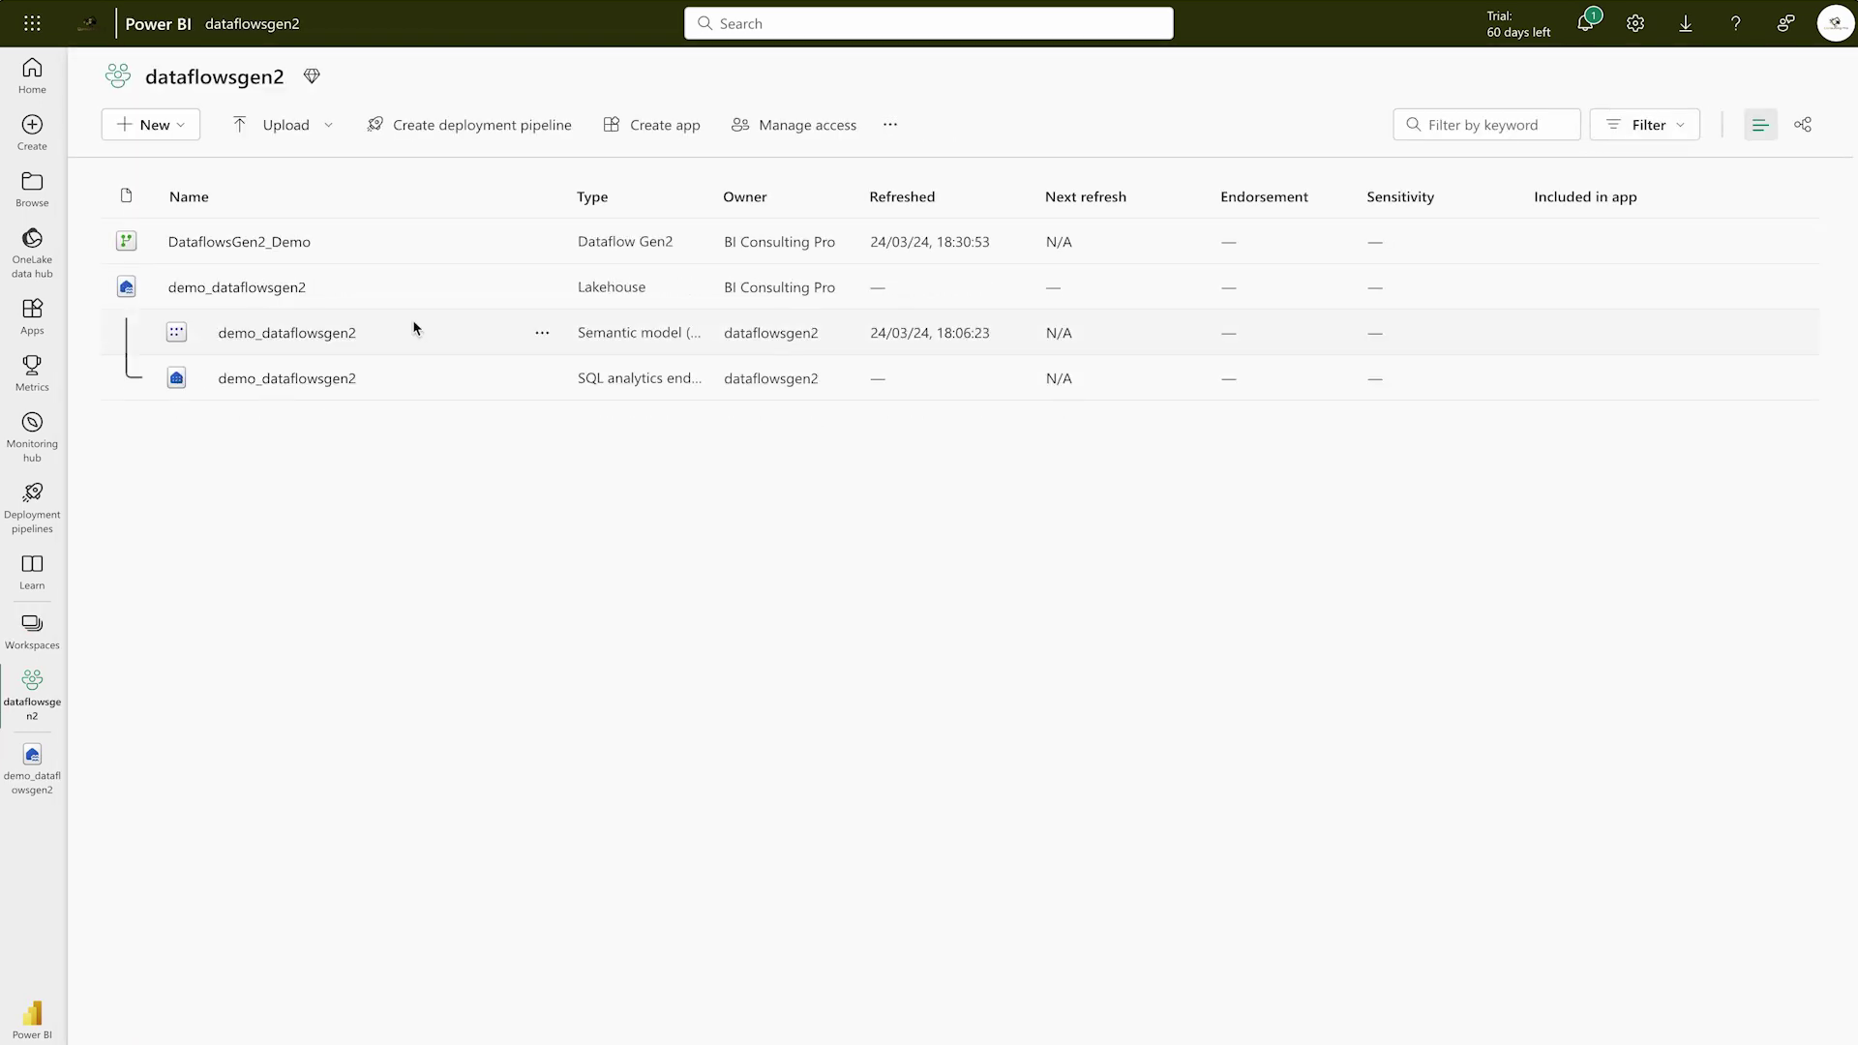
# Edit DataflowsGen2_Demo from its more-actions menu to reopen the Power Query editor
pyautogui.click(542, 241)
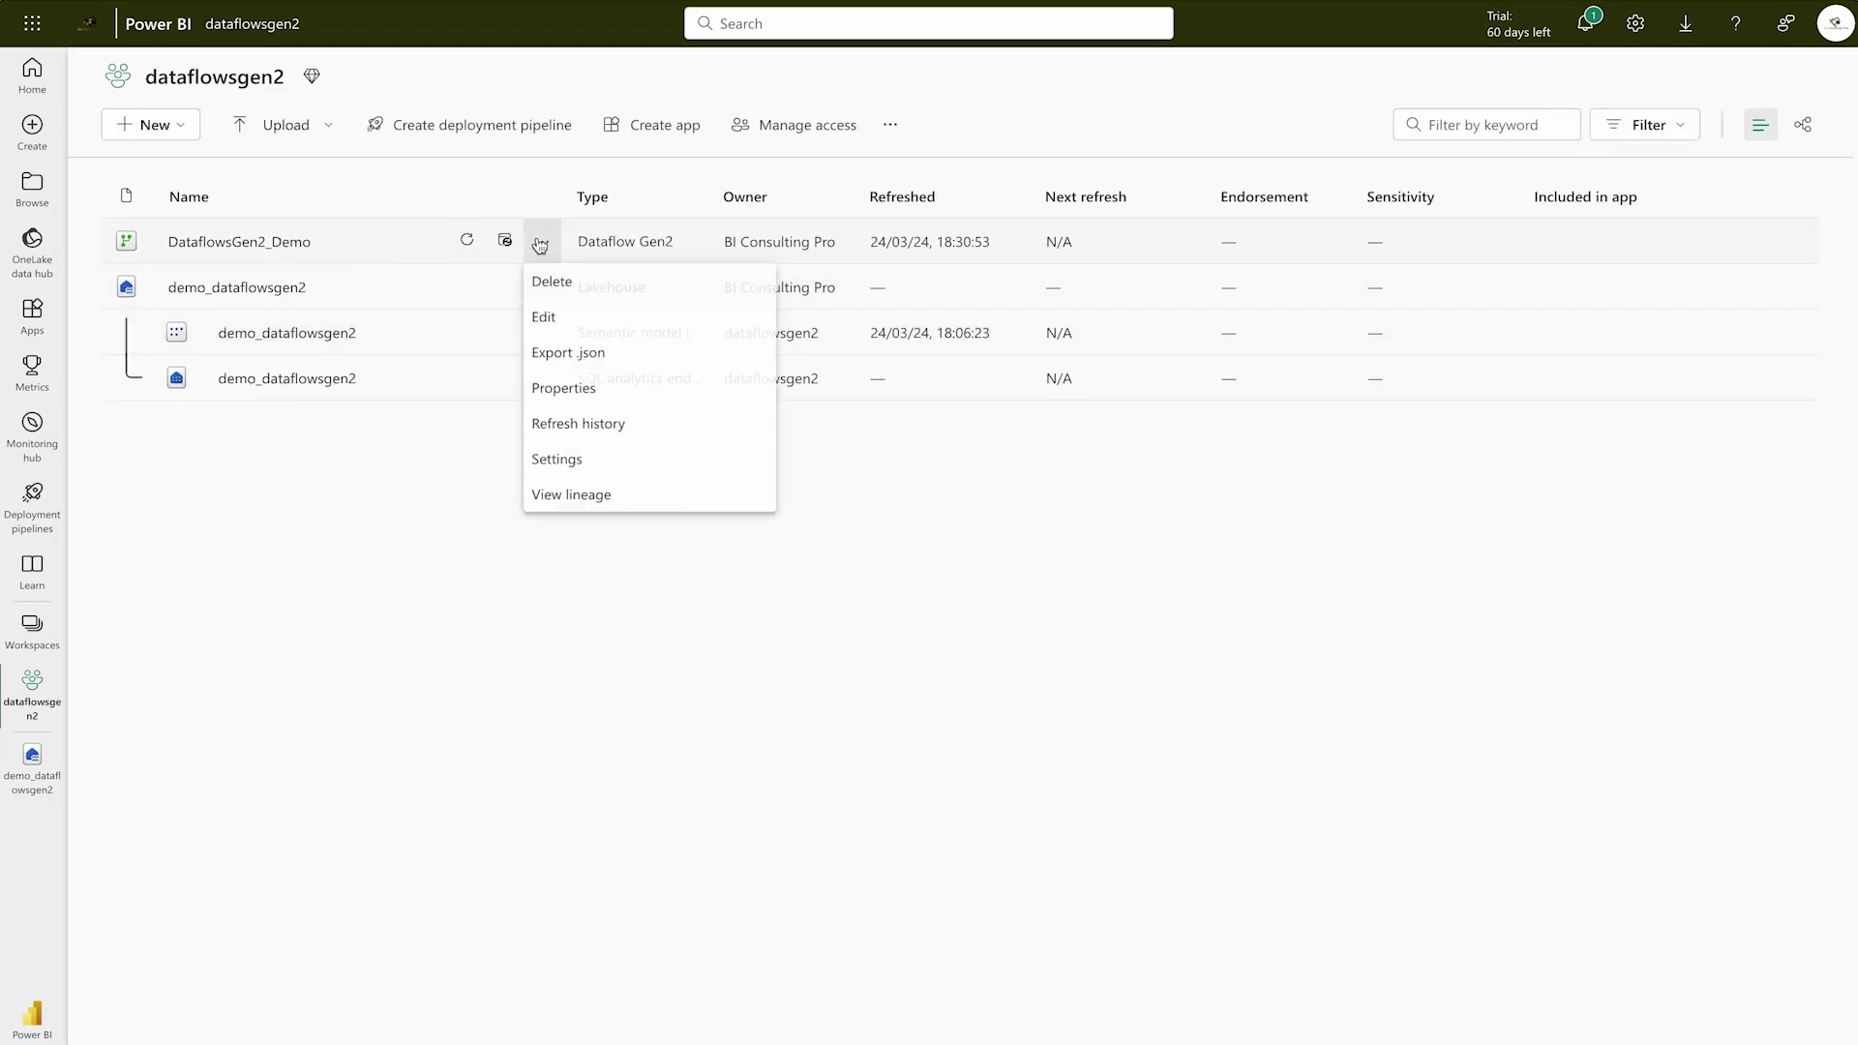
pyautogui.click(563, 330)
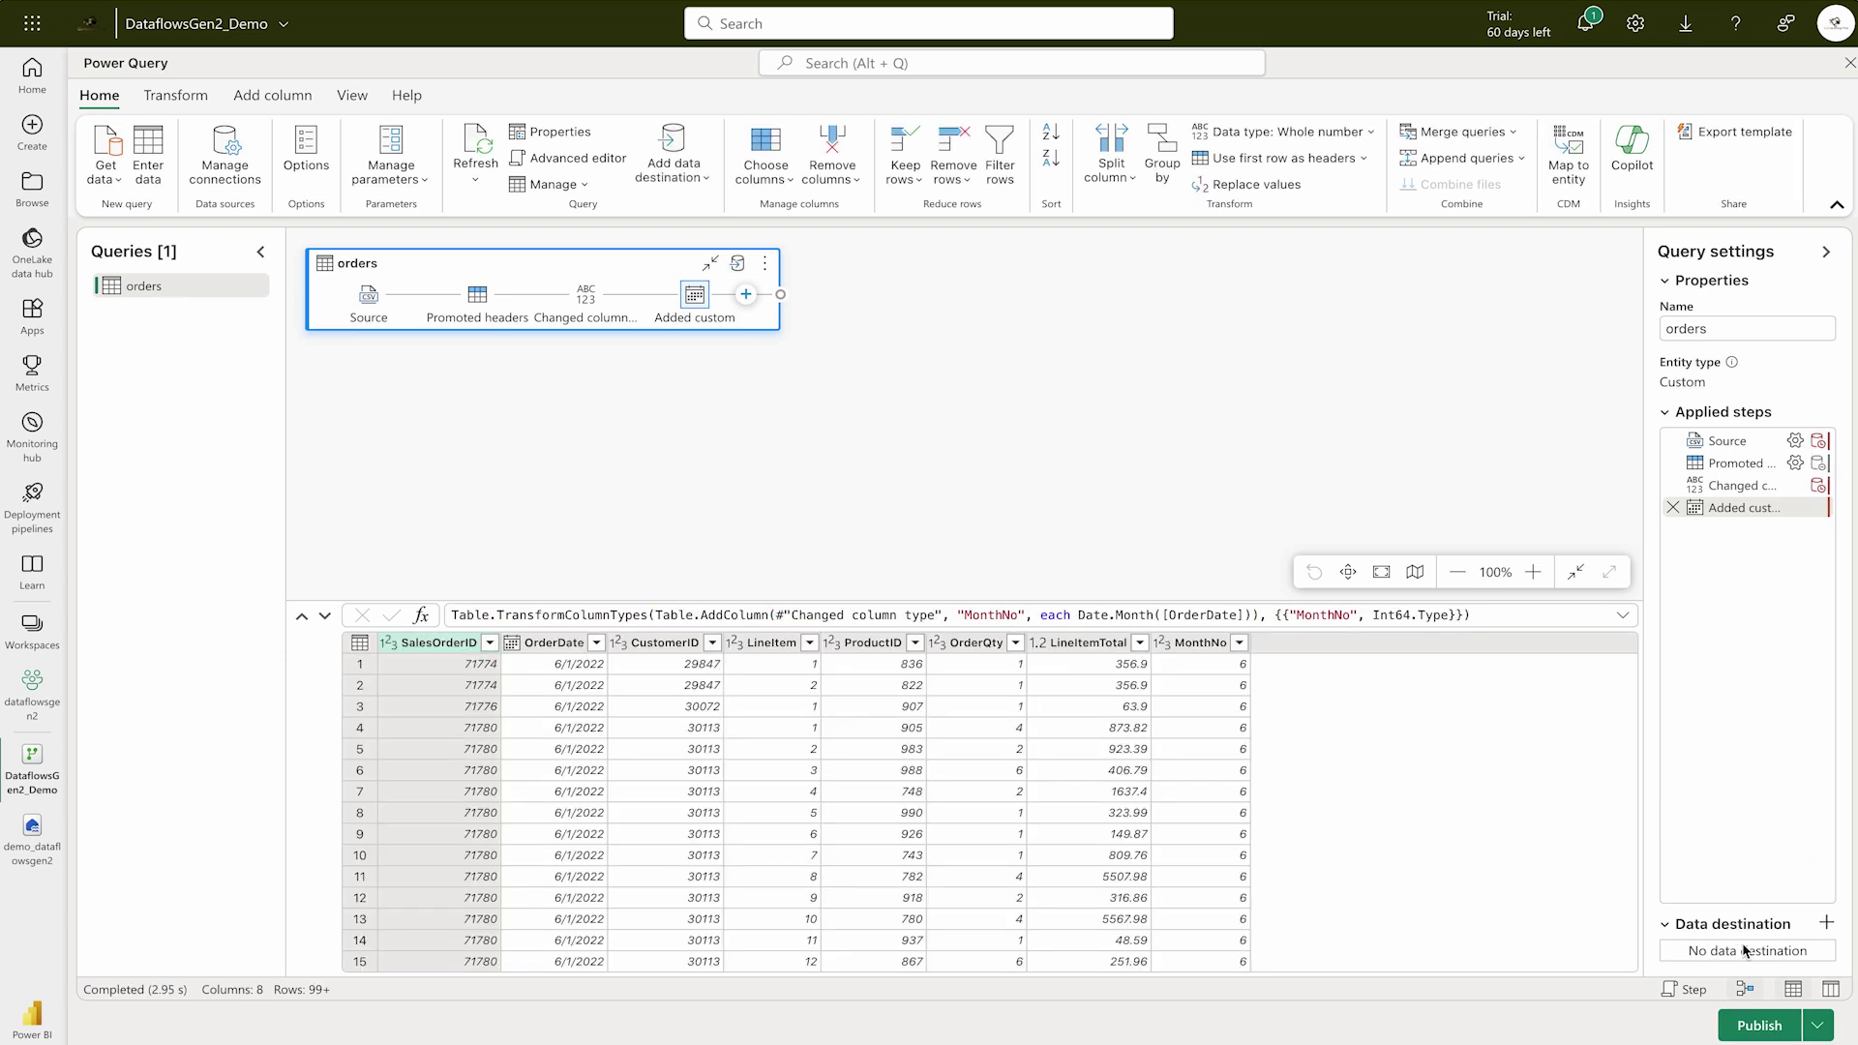
# Add Lakehouse as the orders query's data destination
pyautogui.click(1826, 924)
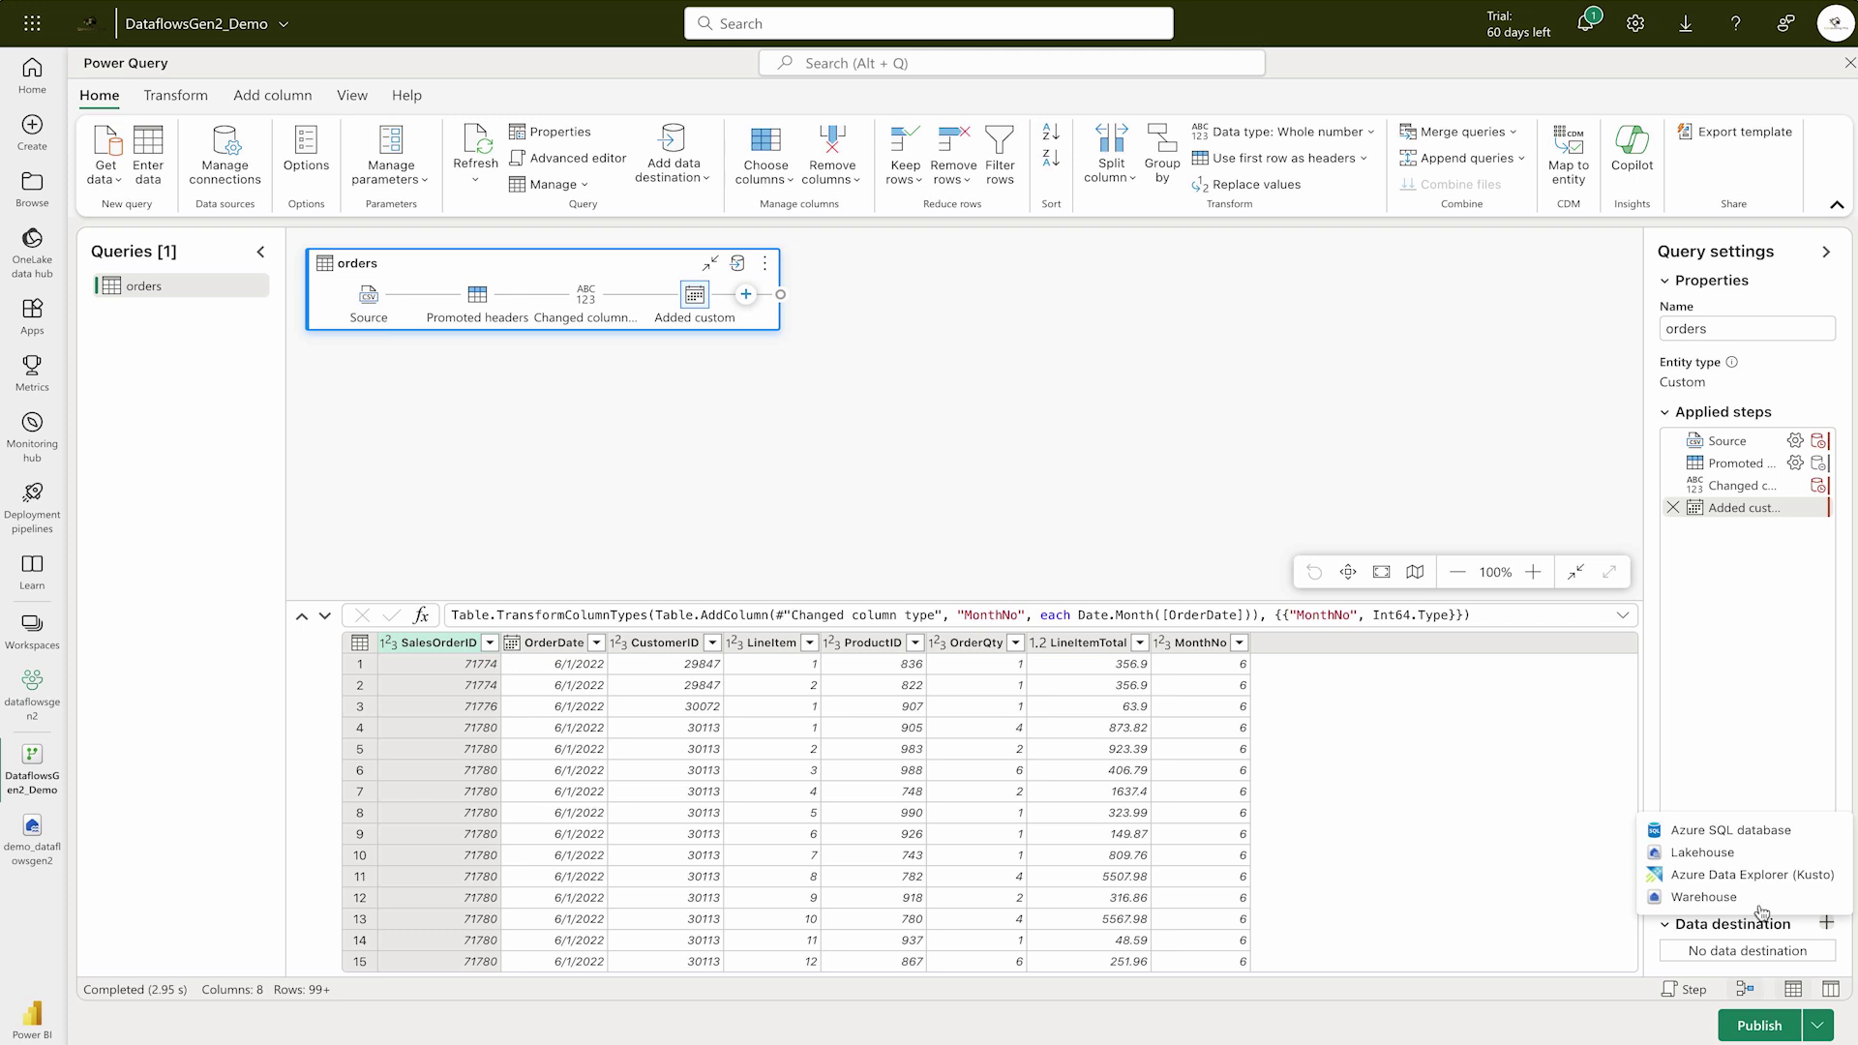
pyautogui.click(1689, 853)
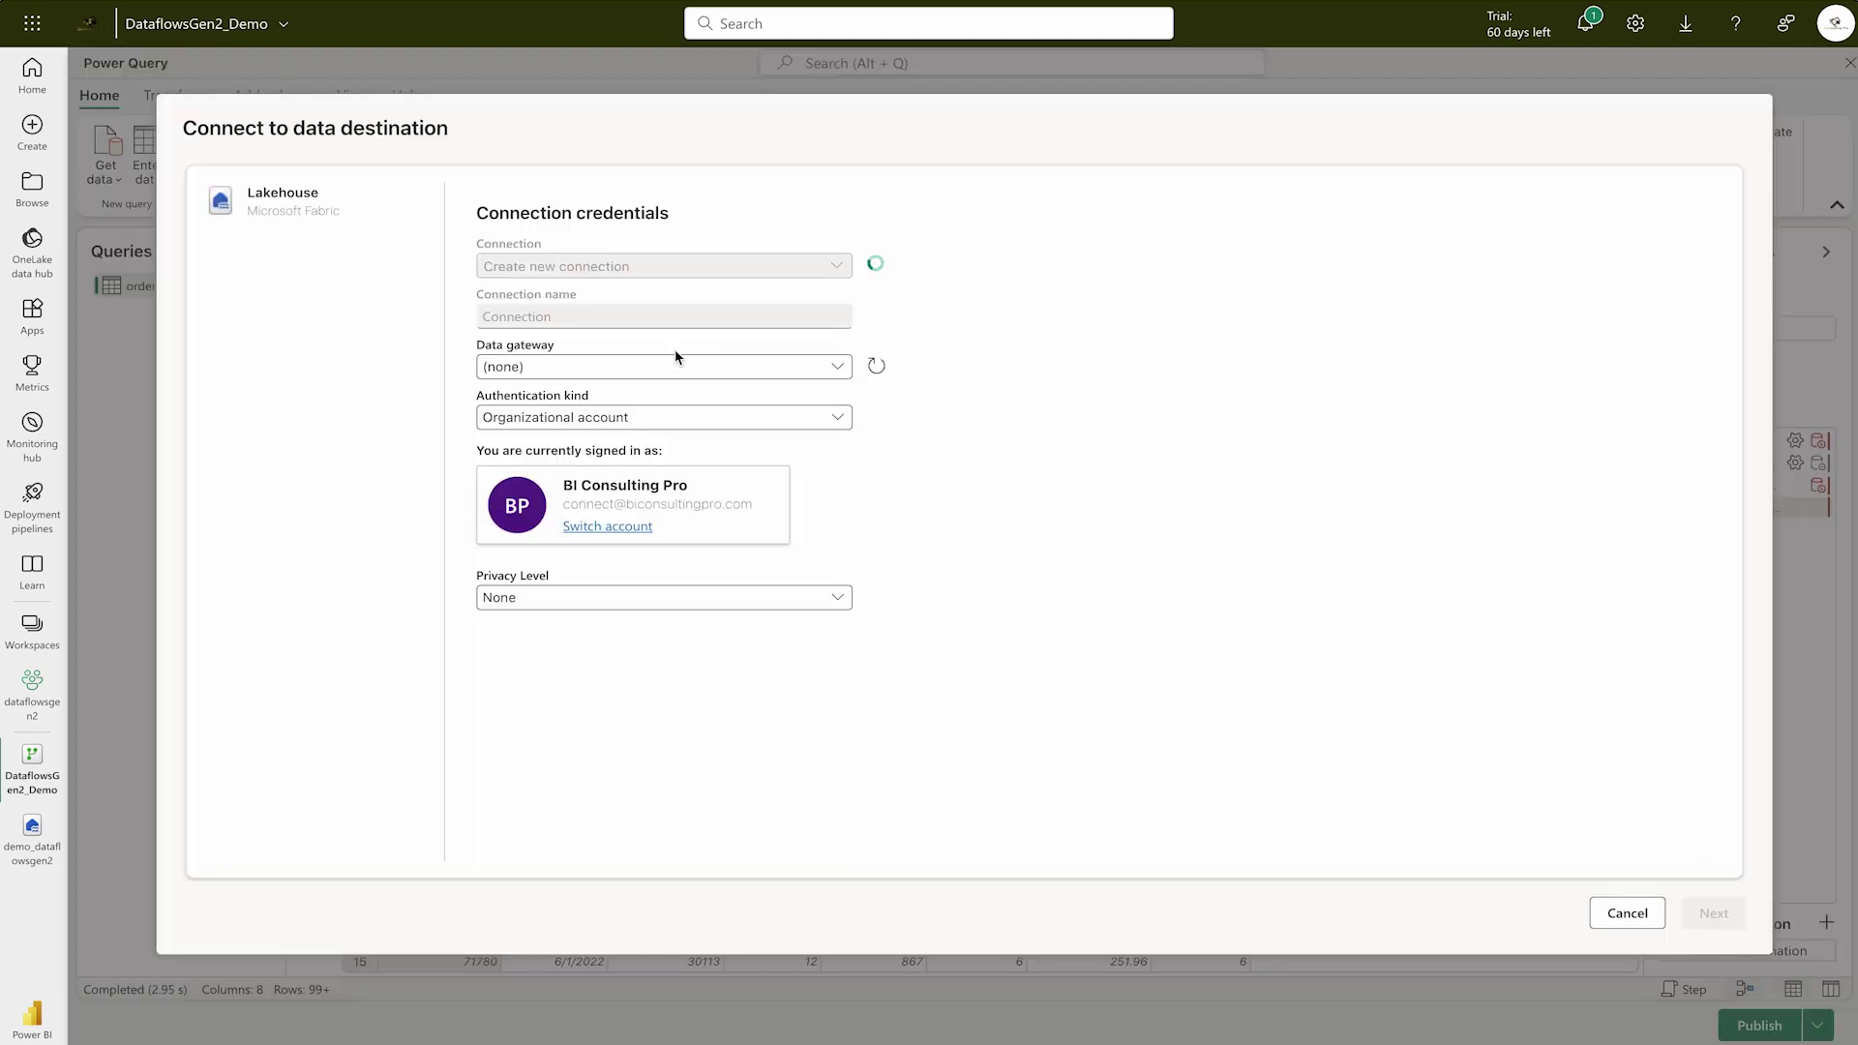
# Select the Lakehouse connection from the refreshed connection list and continue
pyautogui.click(708, 268)
pyautogui.click(868, 266)
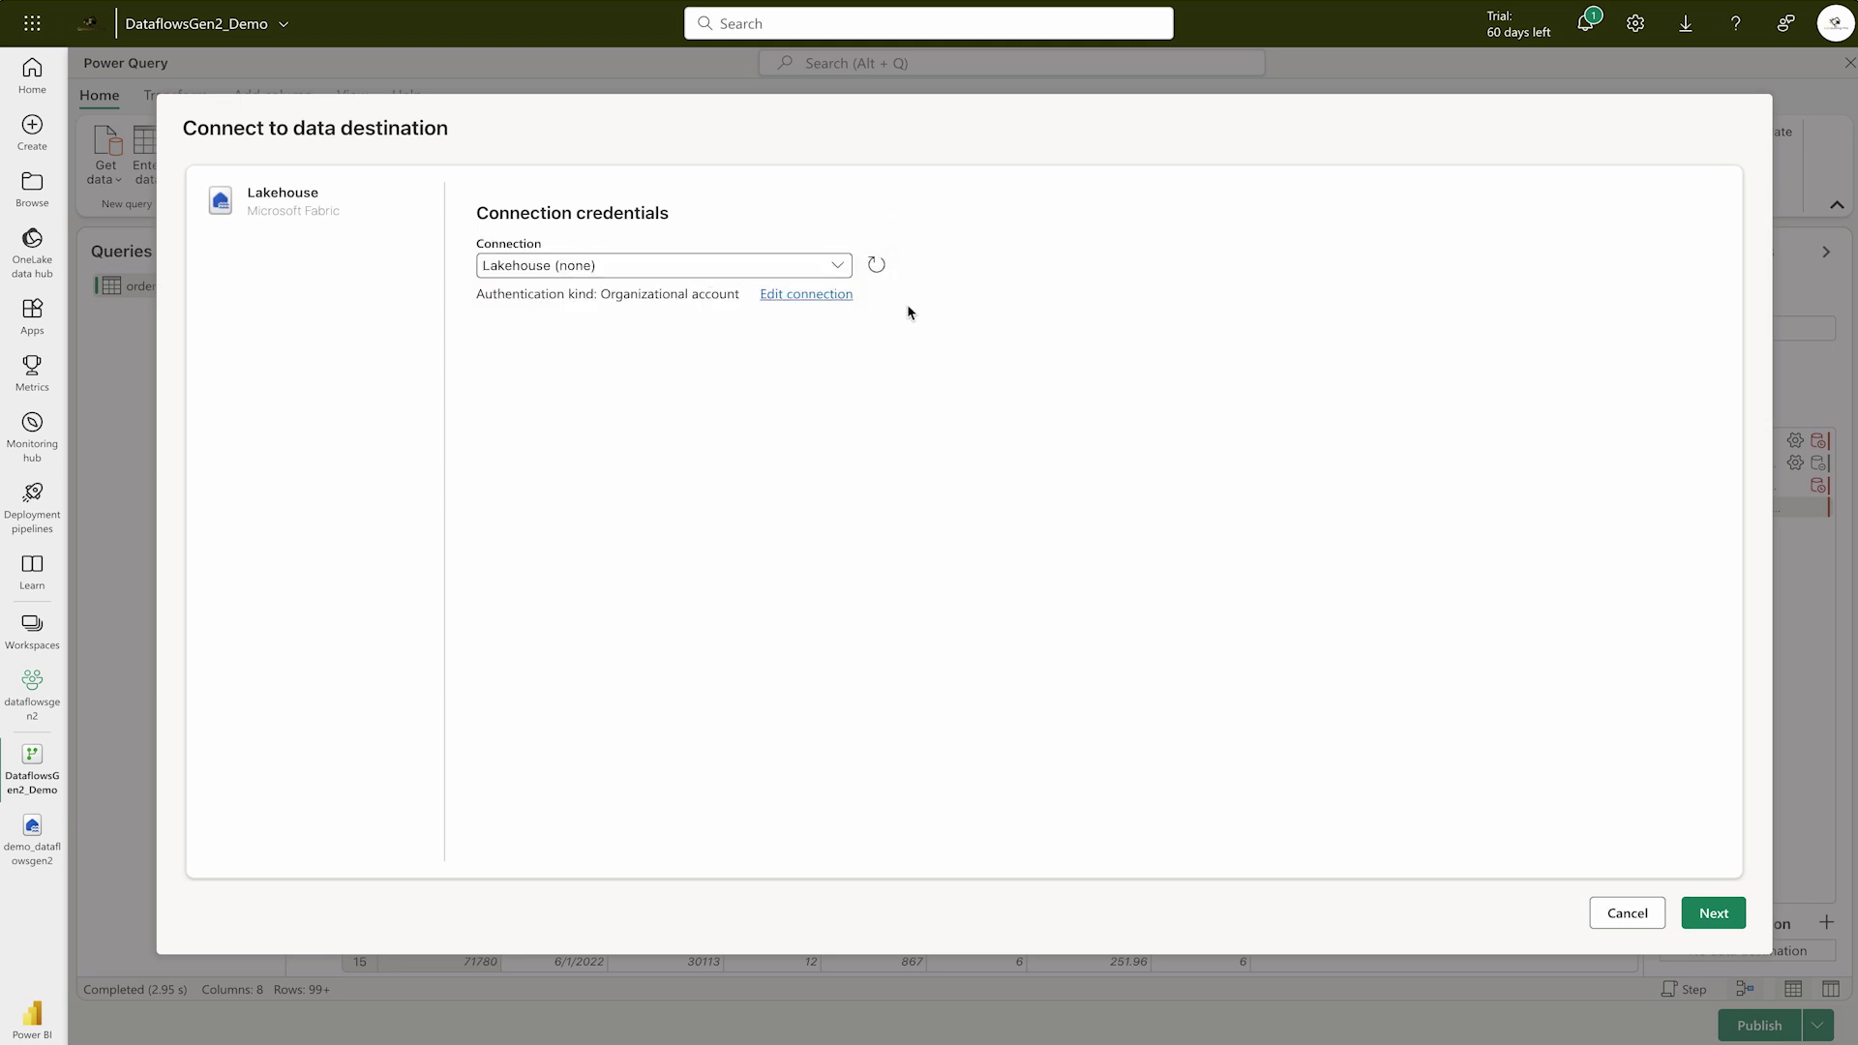
pyautogui.click(1705, 914)
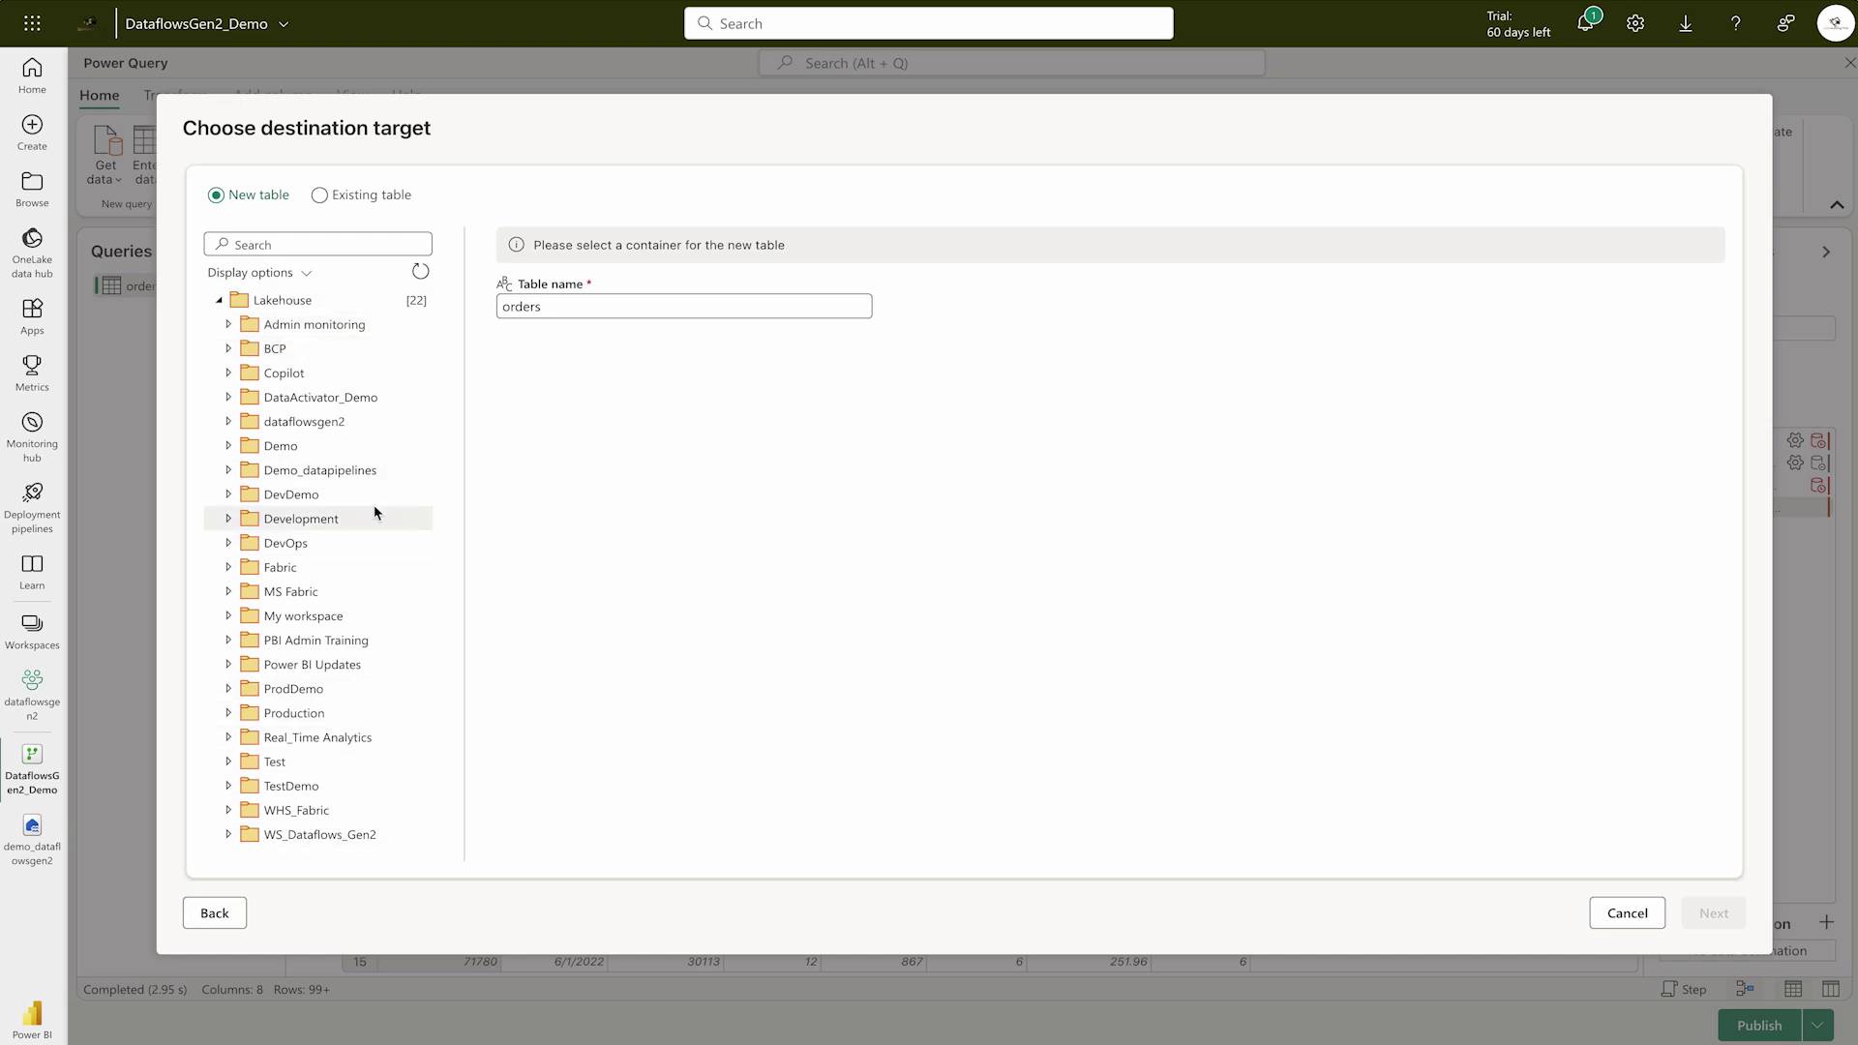
# Target a new orders table in the demo_dataflowsgen2 lakehouse under dataflowsgen2
pyautogui.click(290, 429)
pyautogui.click(229, 422)
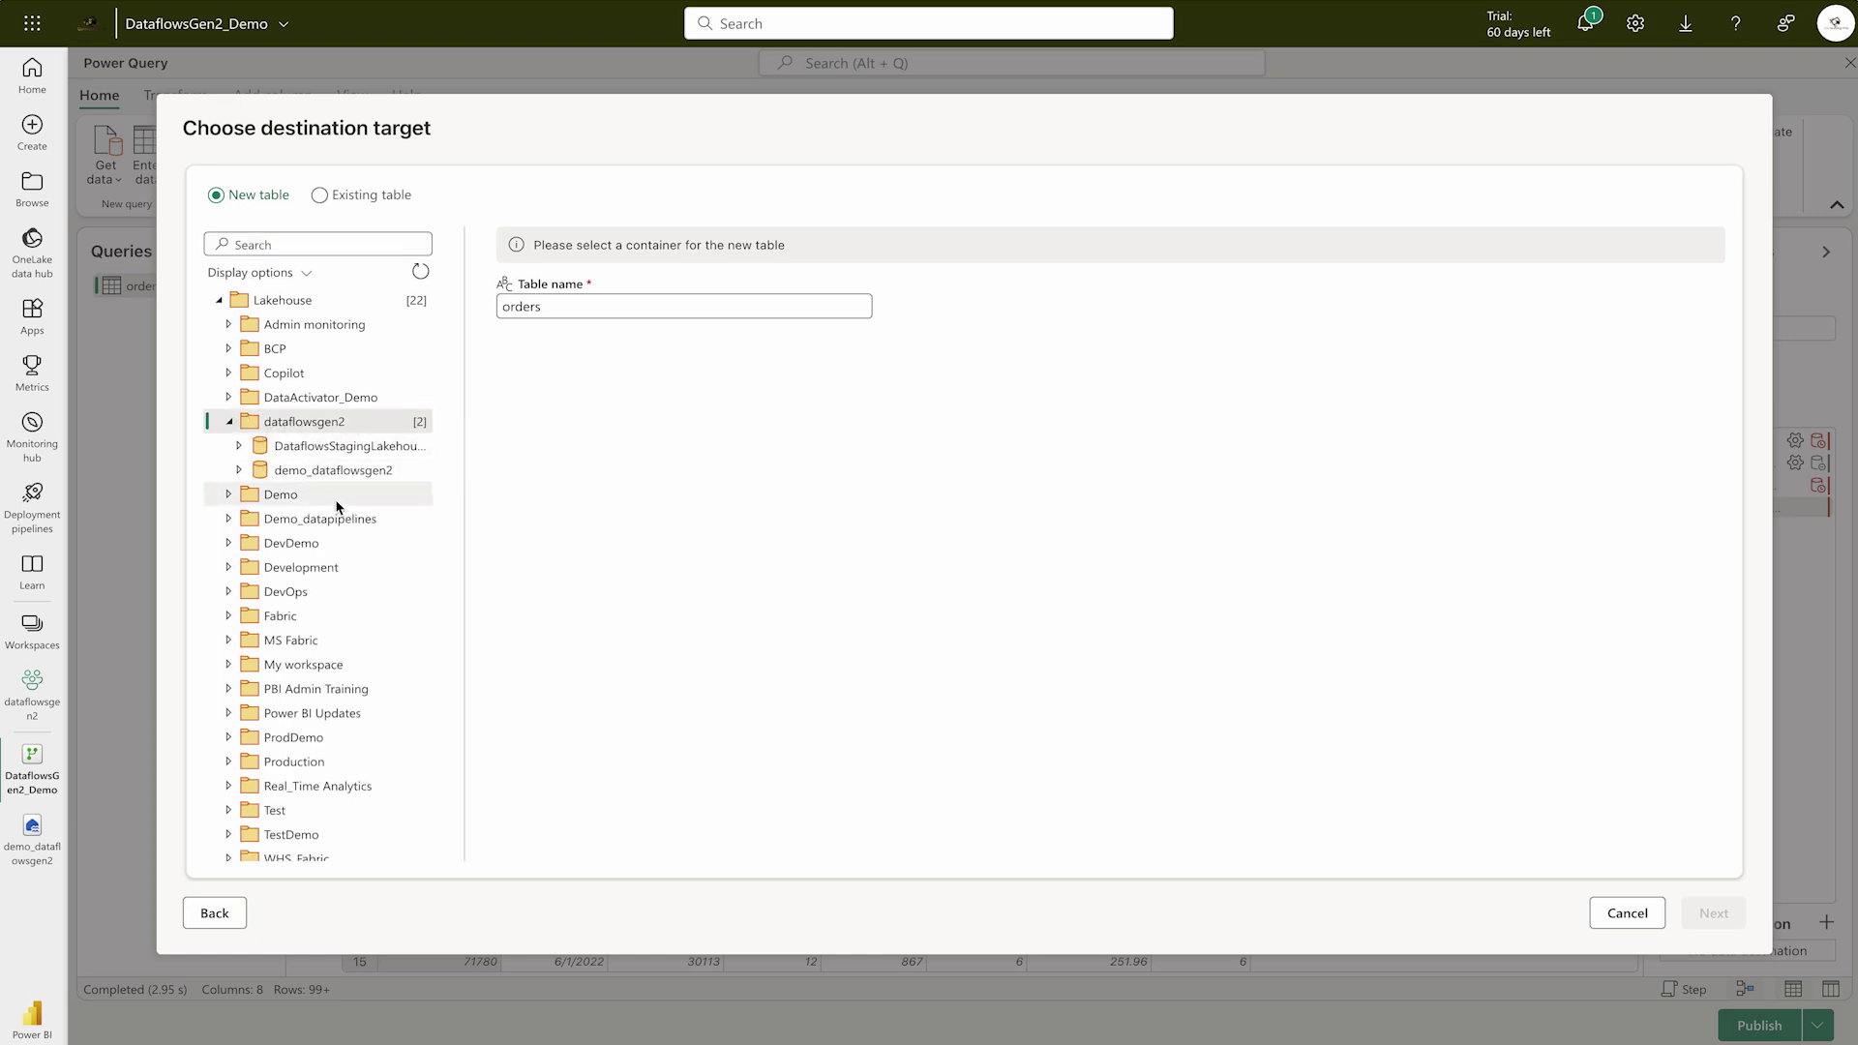
pyautogui.click(297, 471)
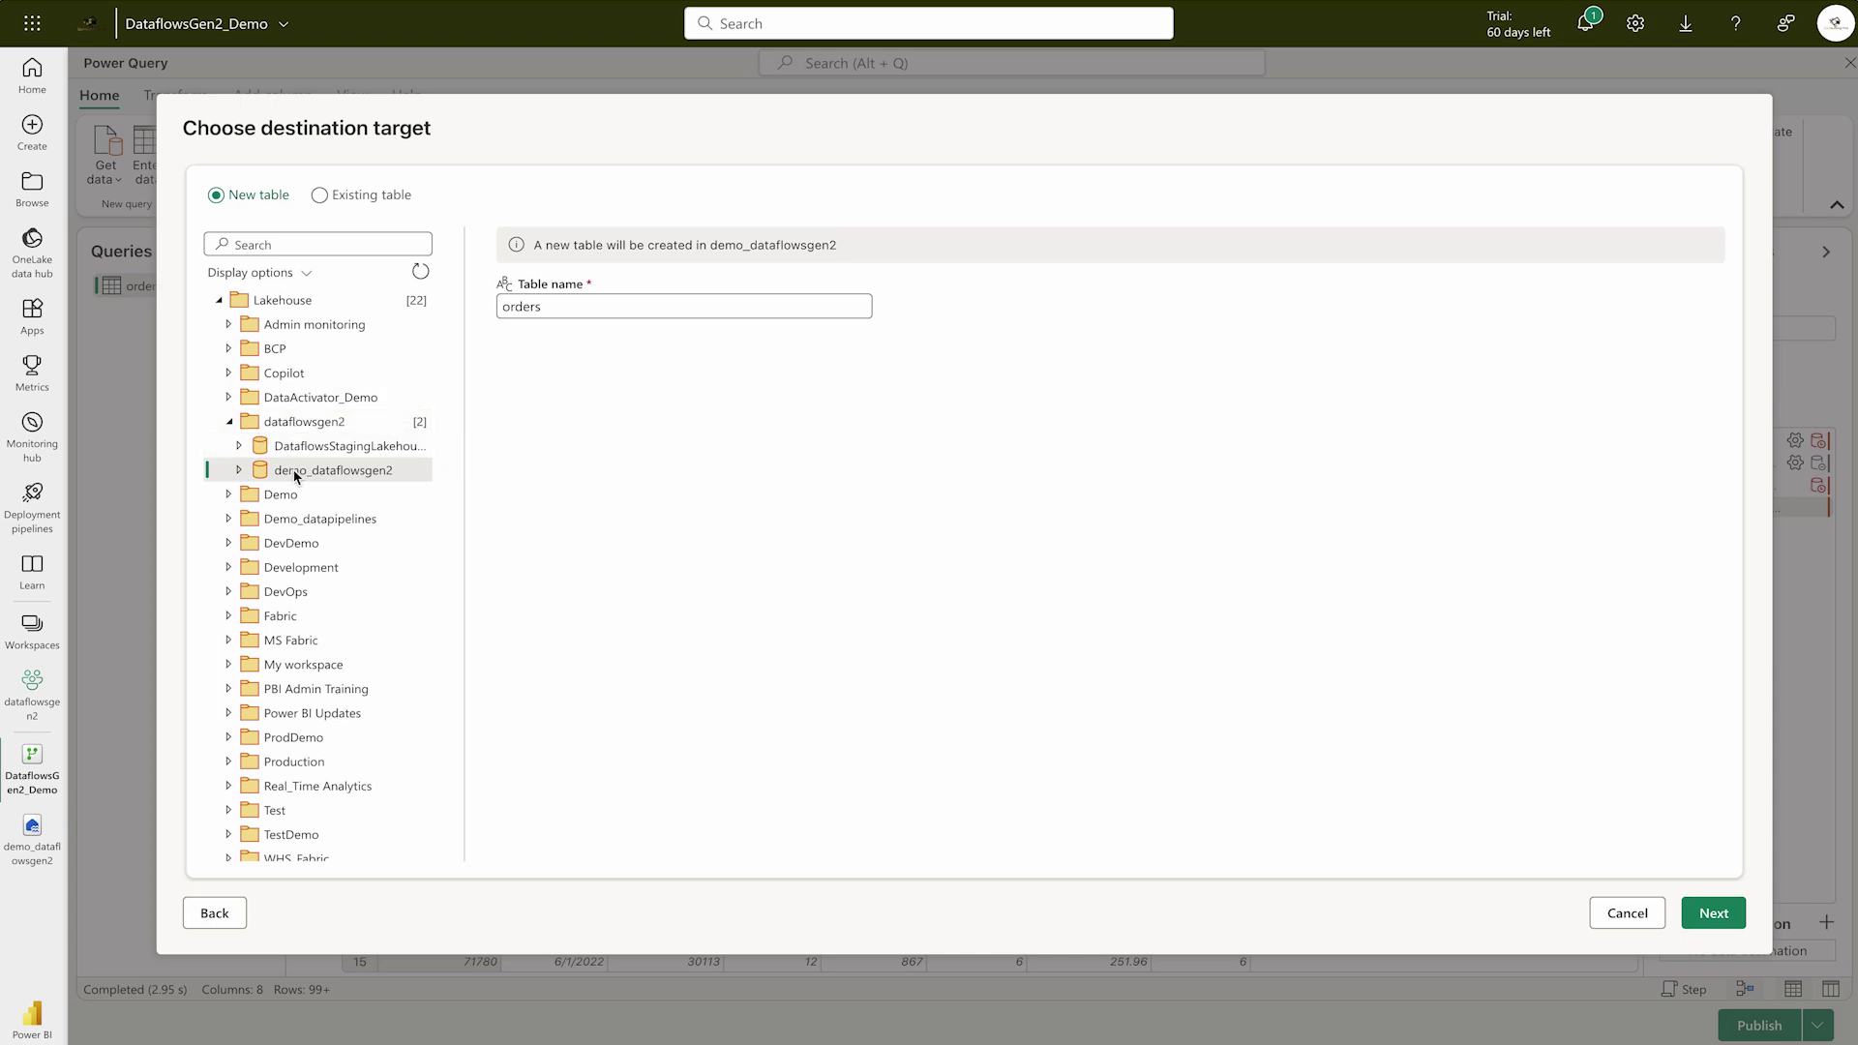
pyautogui.click(240, 471)
# Confirm the orders table and save the destination with automatic settings enabled
pyautogui.click(1724, 918)
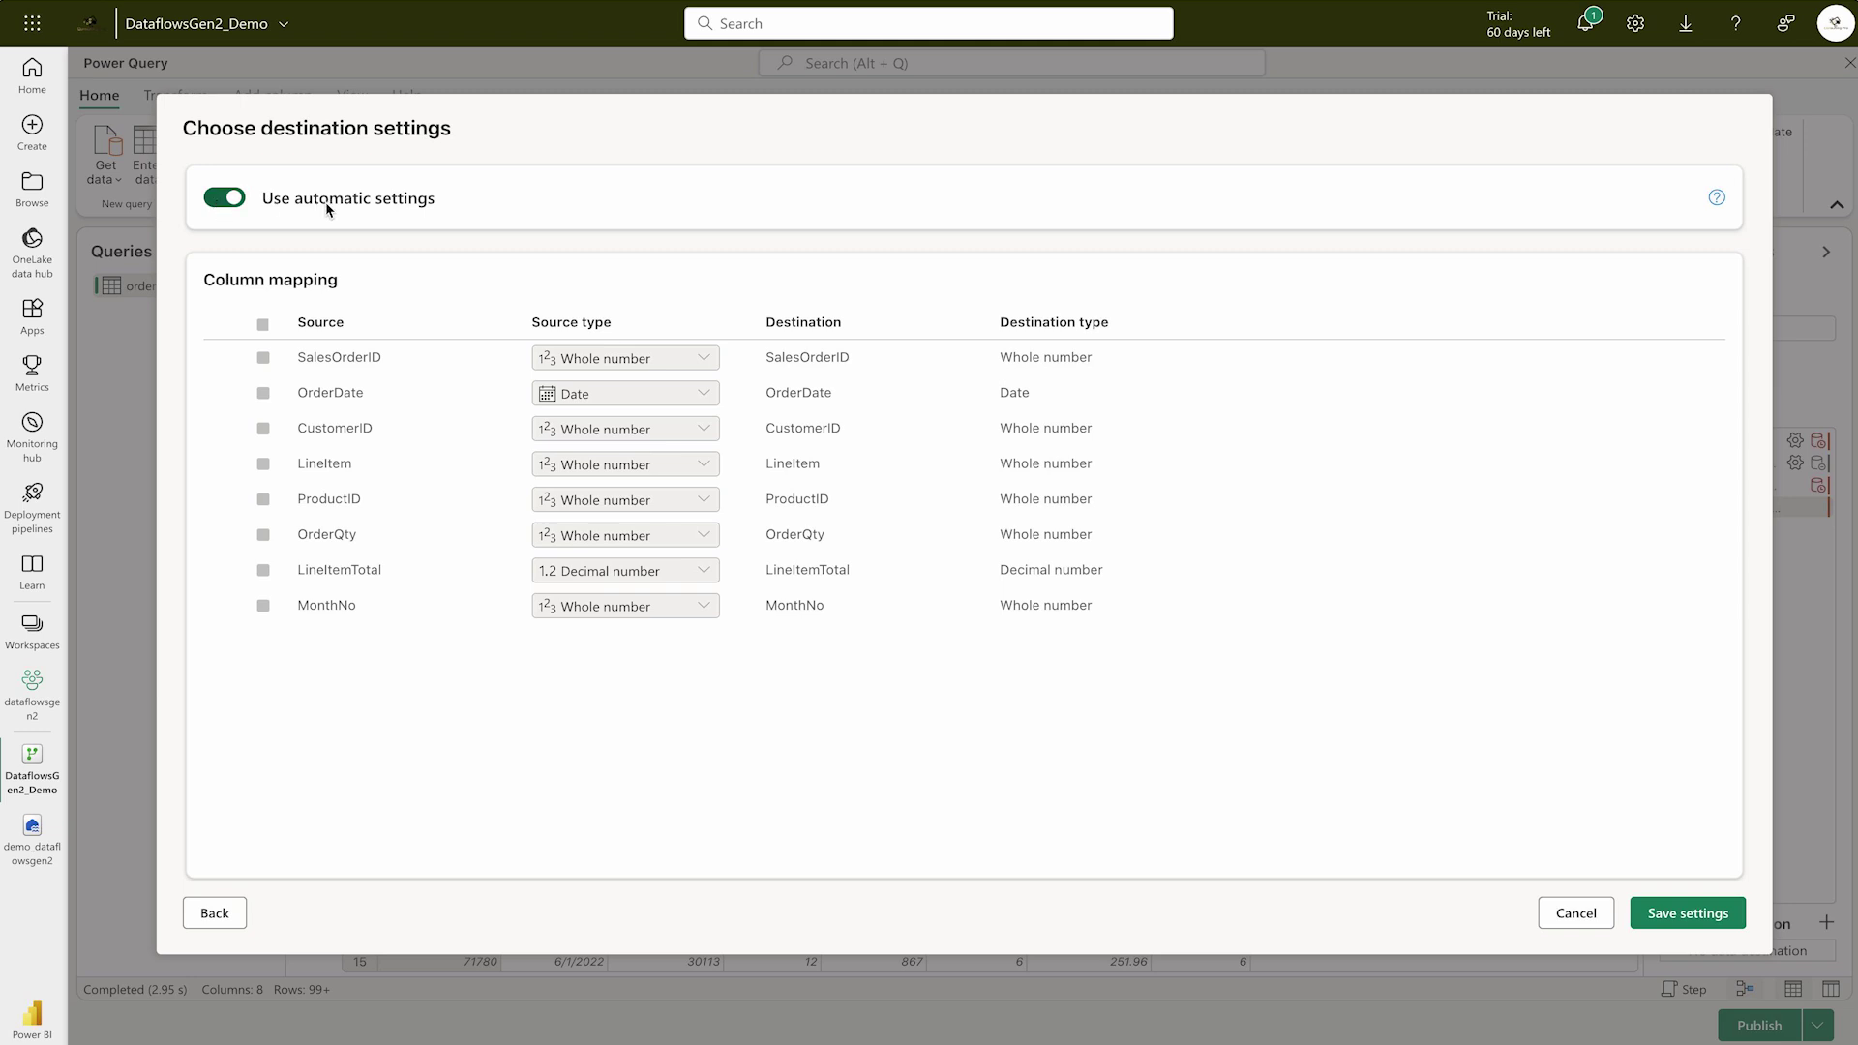
pyautogui.click(225, 199)
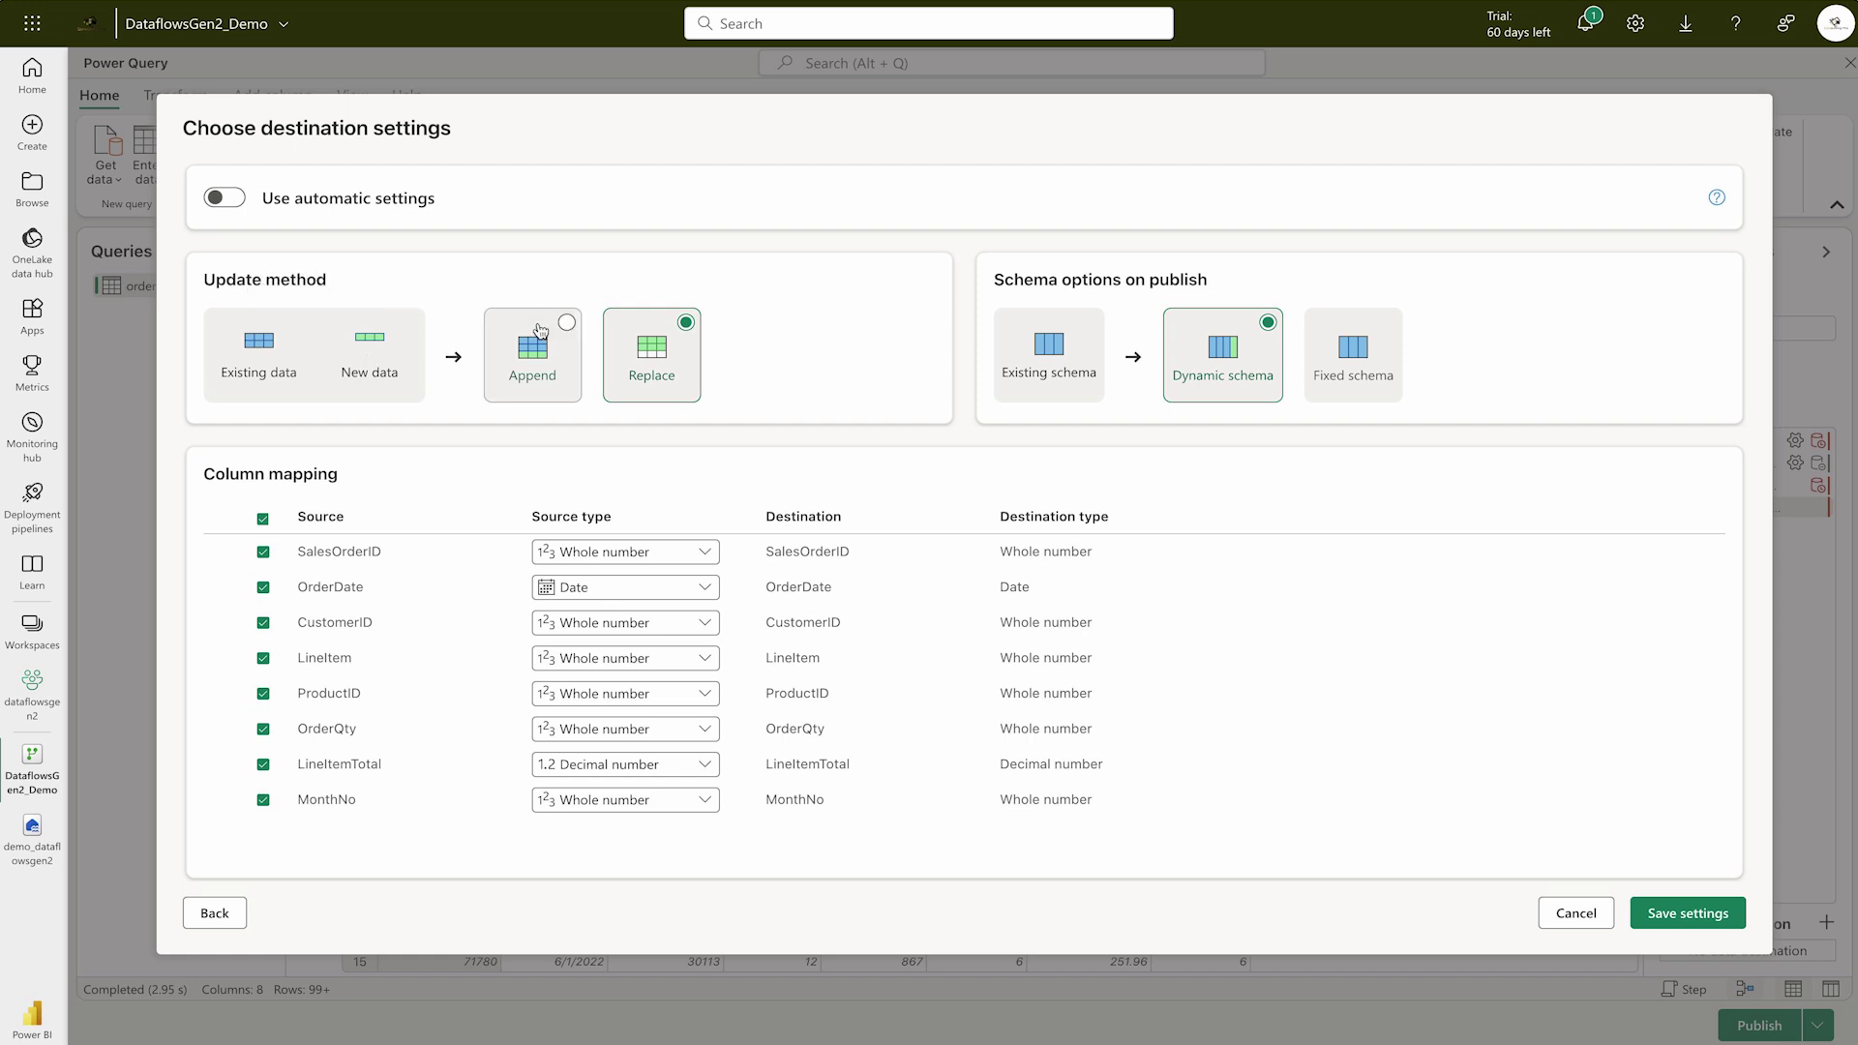
pyautogui.click(235, 201)
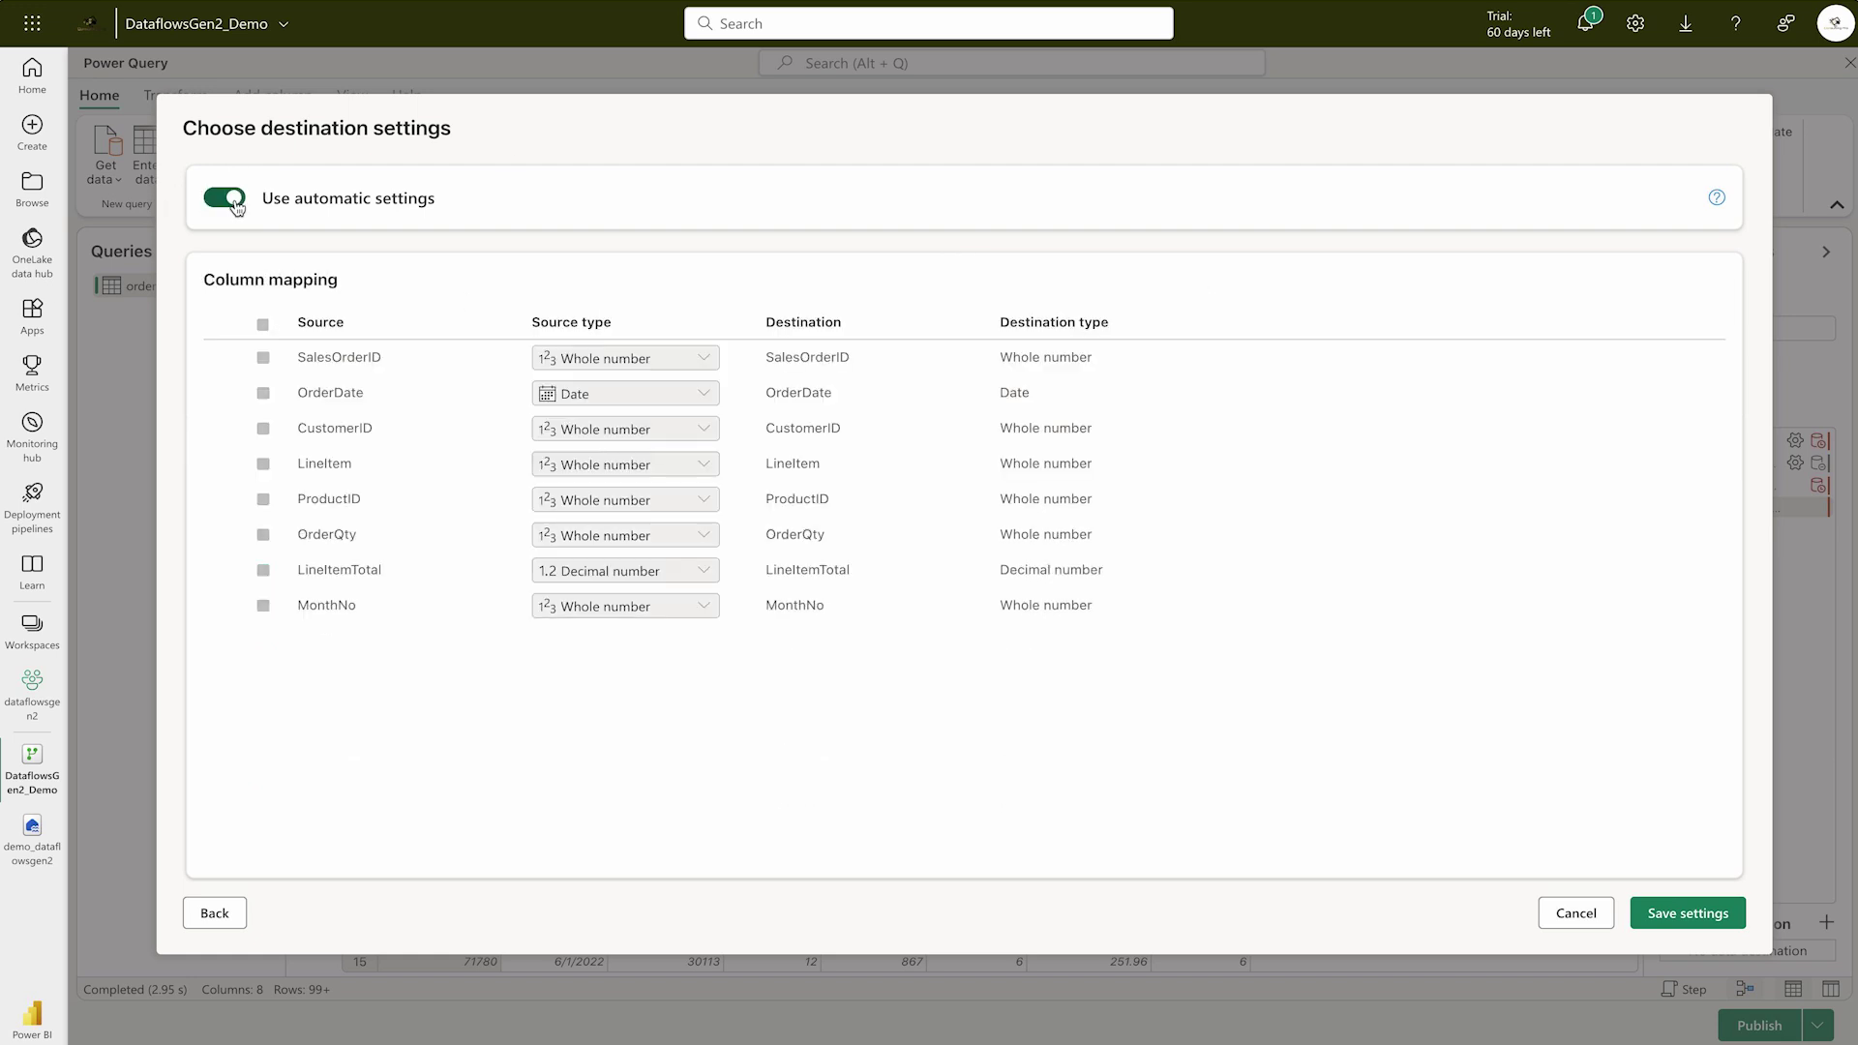
pyautogui.click(1663, 915)
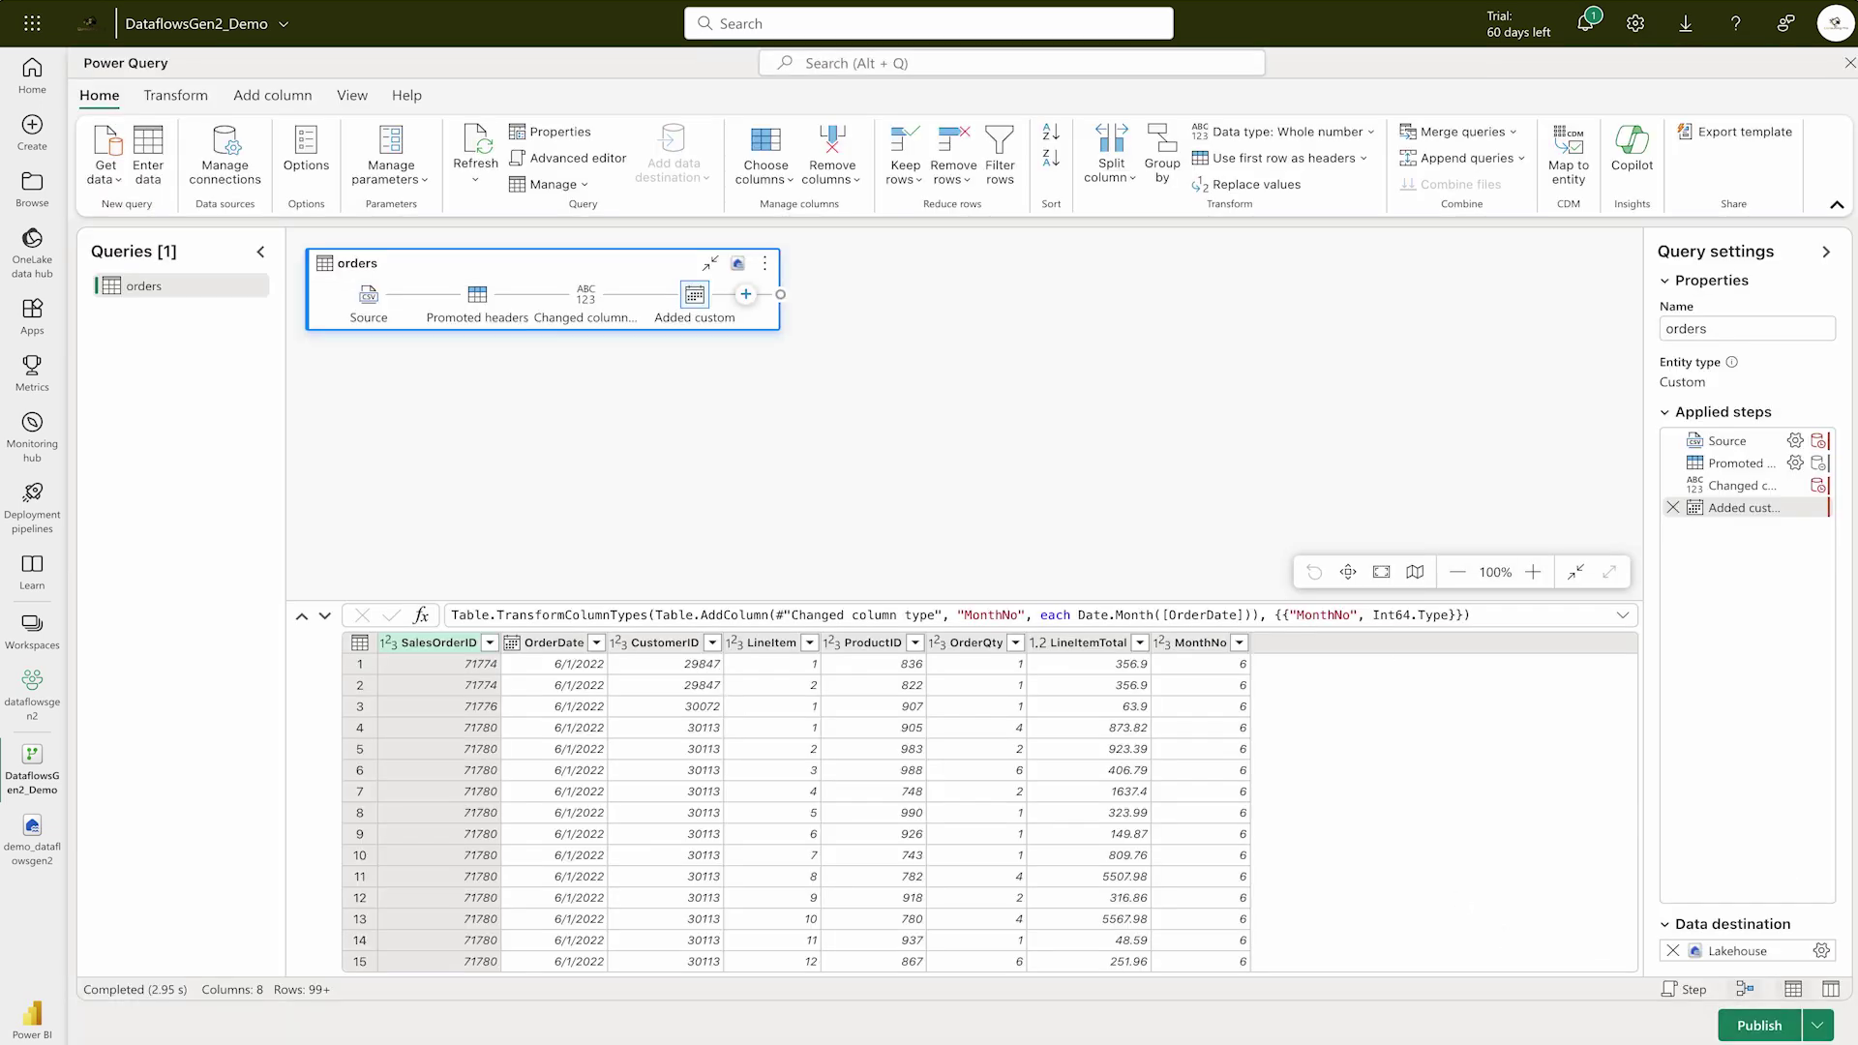
# Publish the DataflowsGen2_Demo dataflow
pyautogui.click(1757, 1025)
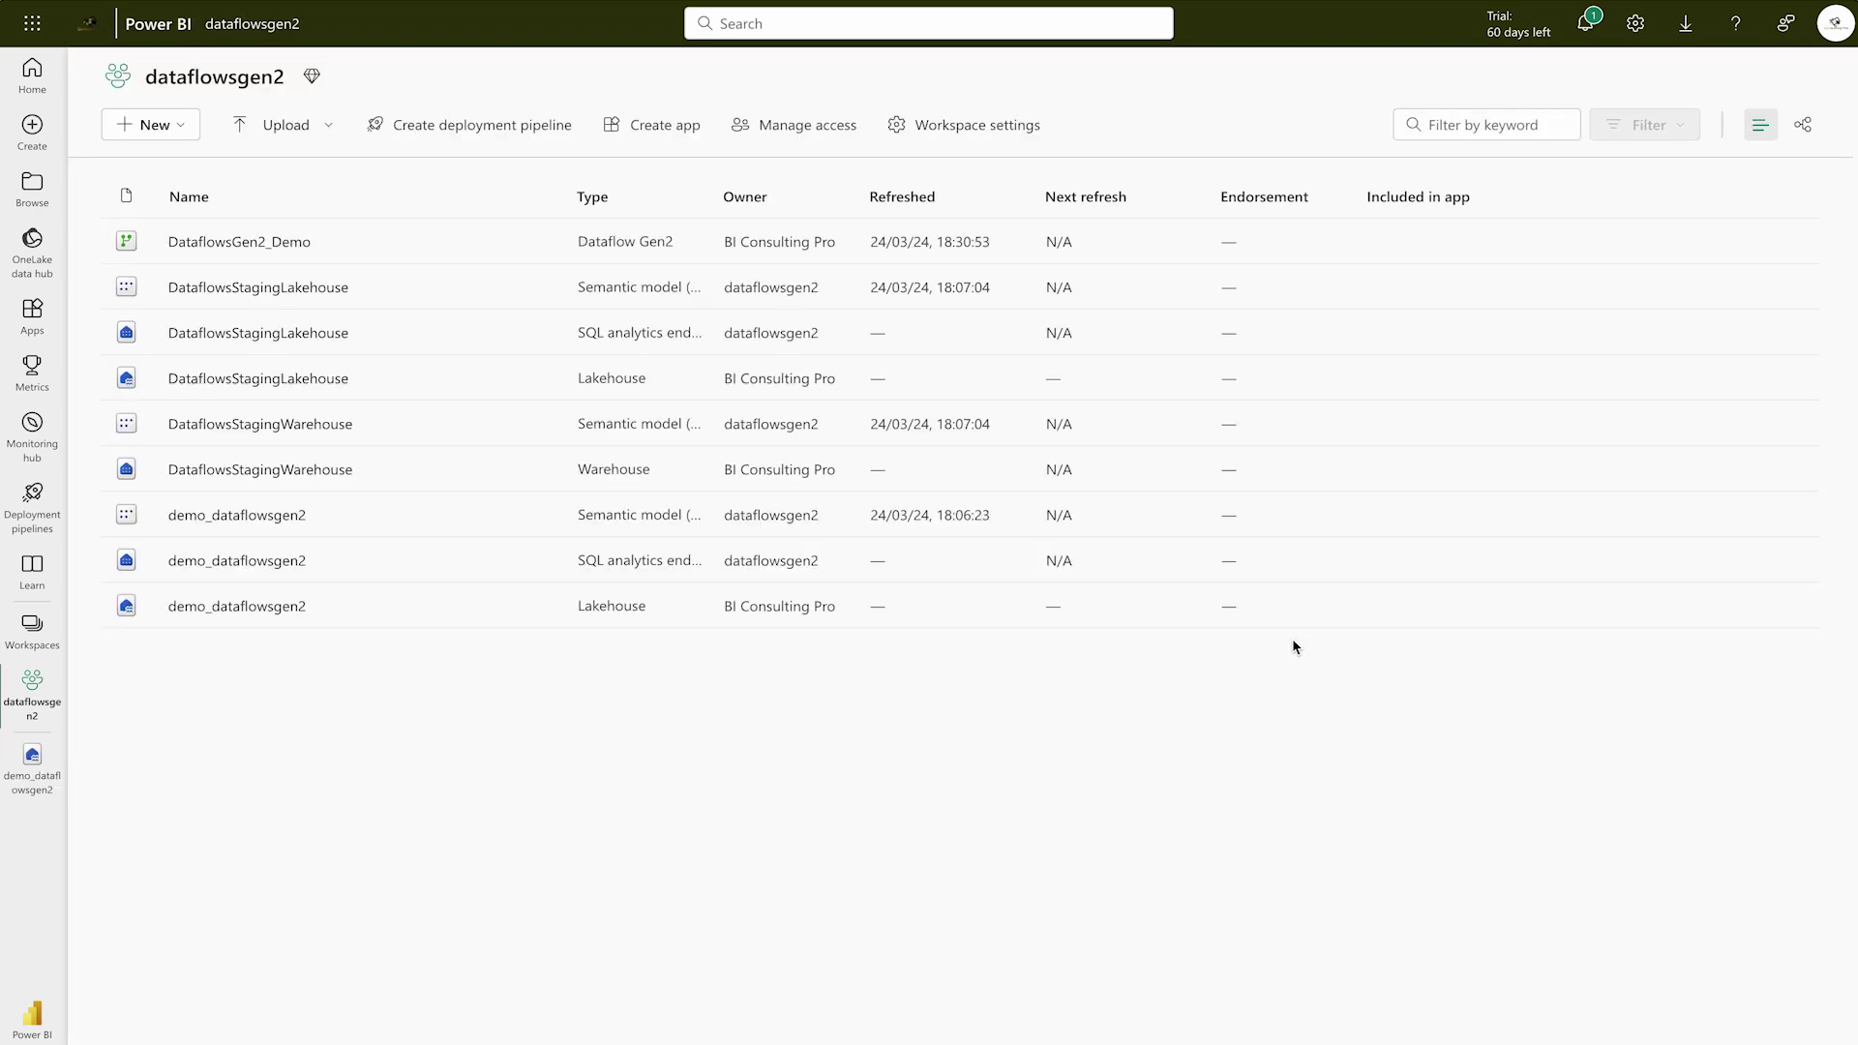